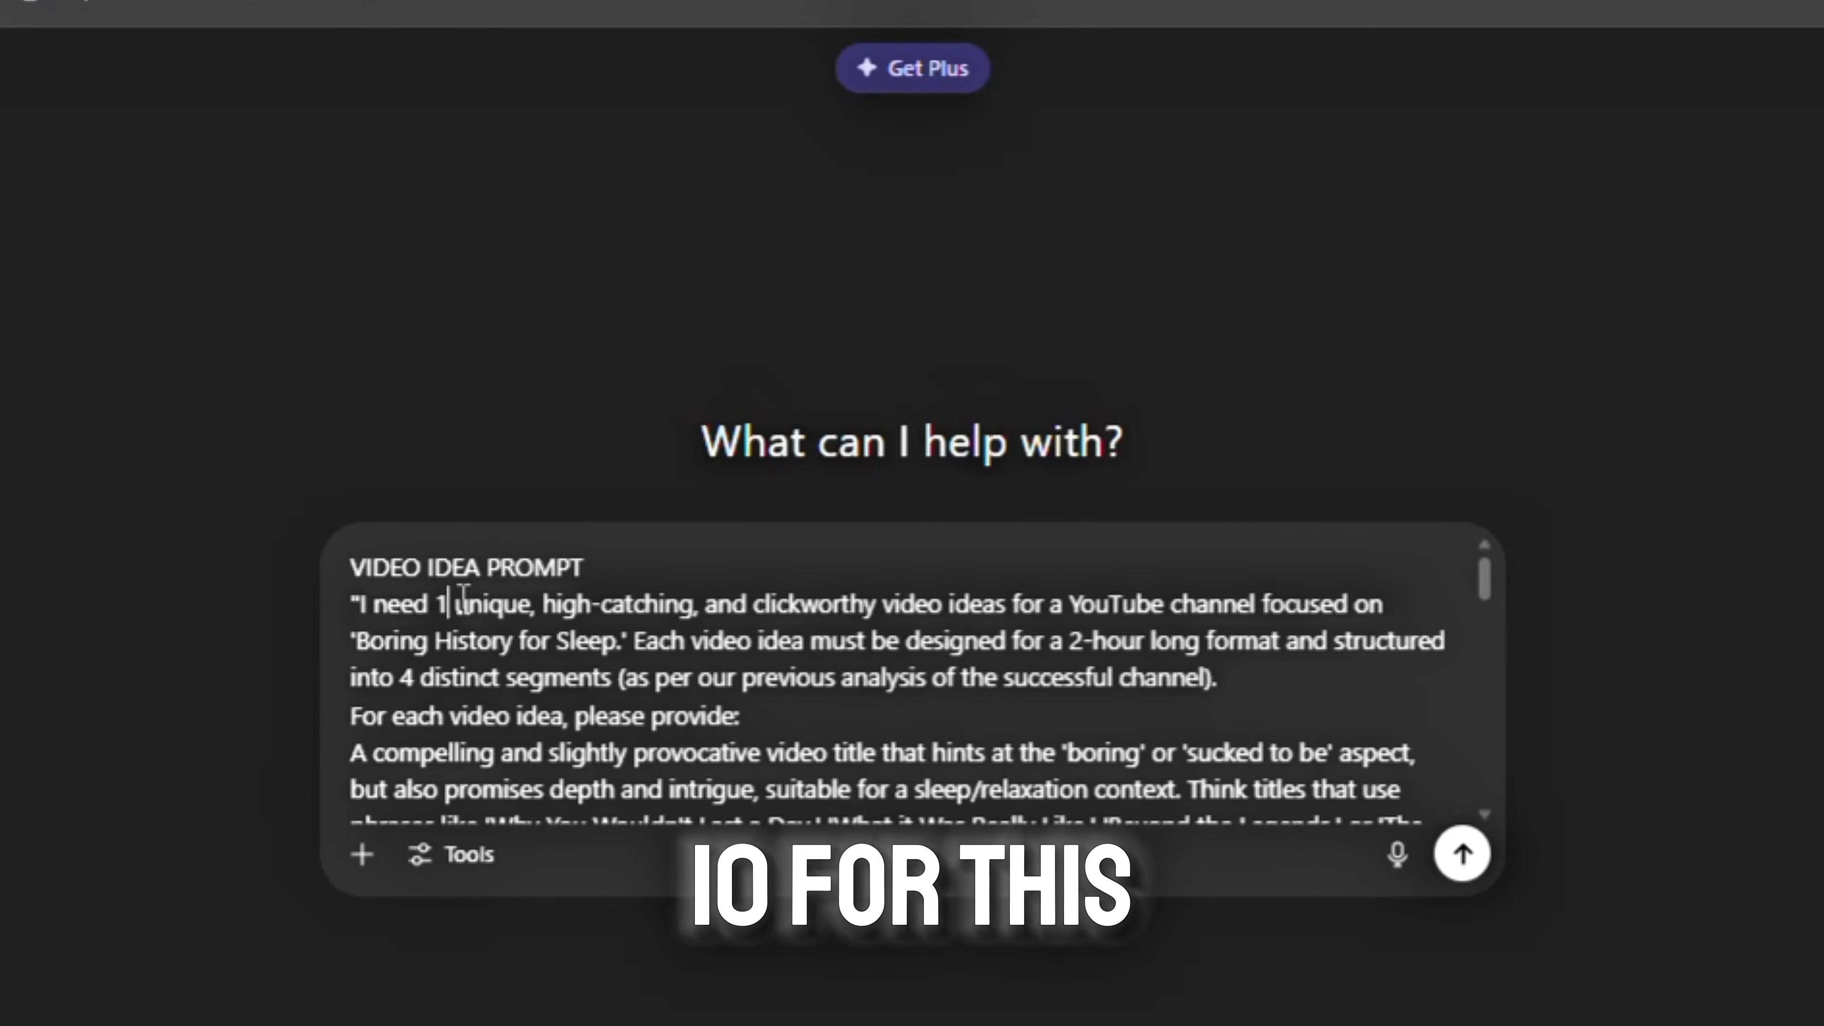
Adjust the number of ideas requested in the 'Boring History for Sleep' prompt and look through the generated video ideas
{"action": "type", "text": "5"}
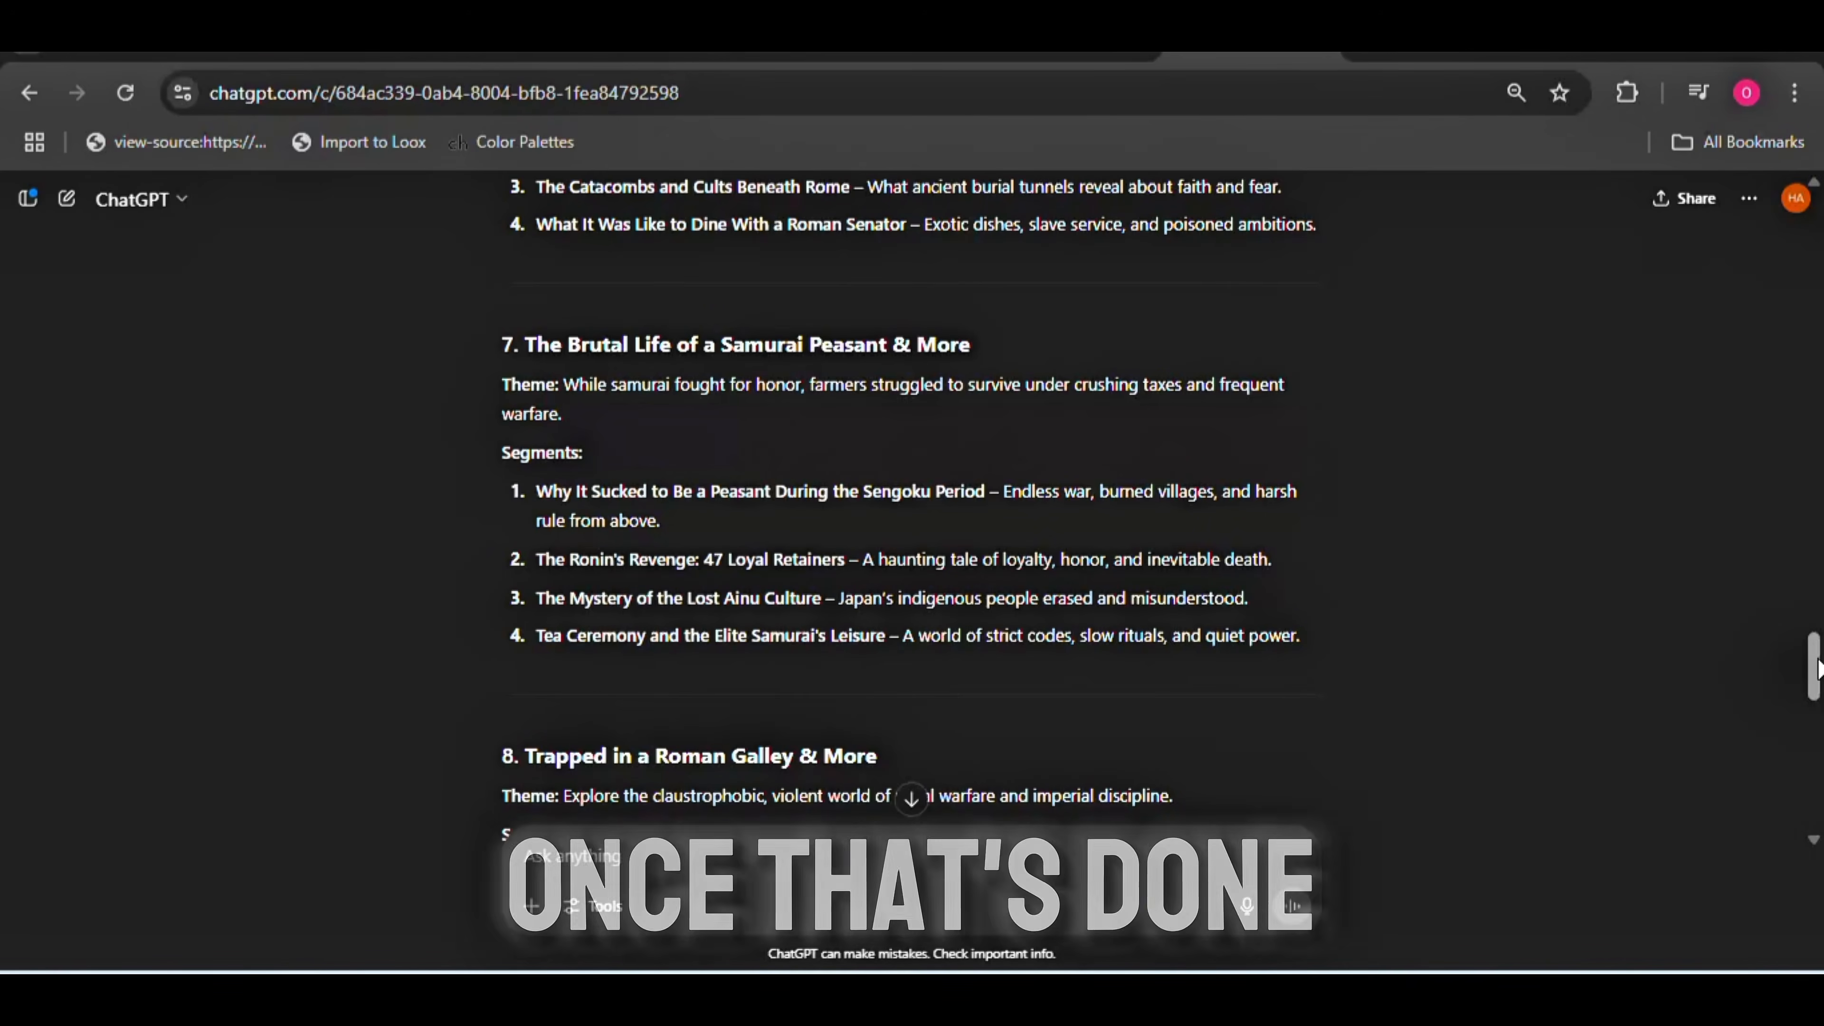
{"action": "scroll", "coordinate": [1817, 610], "scroll_direction": "up", "scroll_amount": 5}
{"action": "left_click_drag", "start_coordinate": [1817, 636], "coordinate": [1806, 456]}
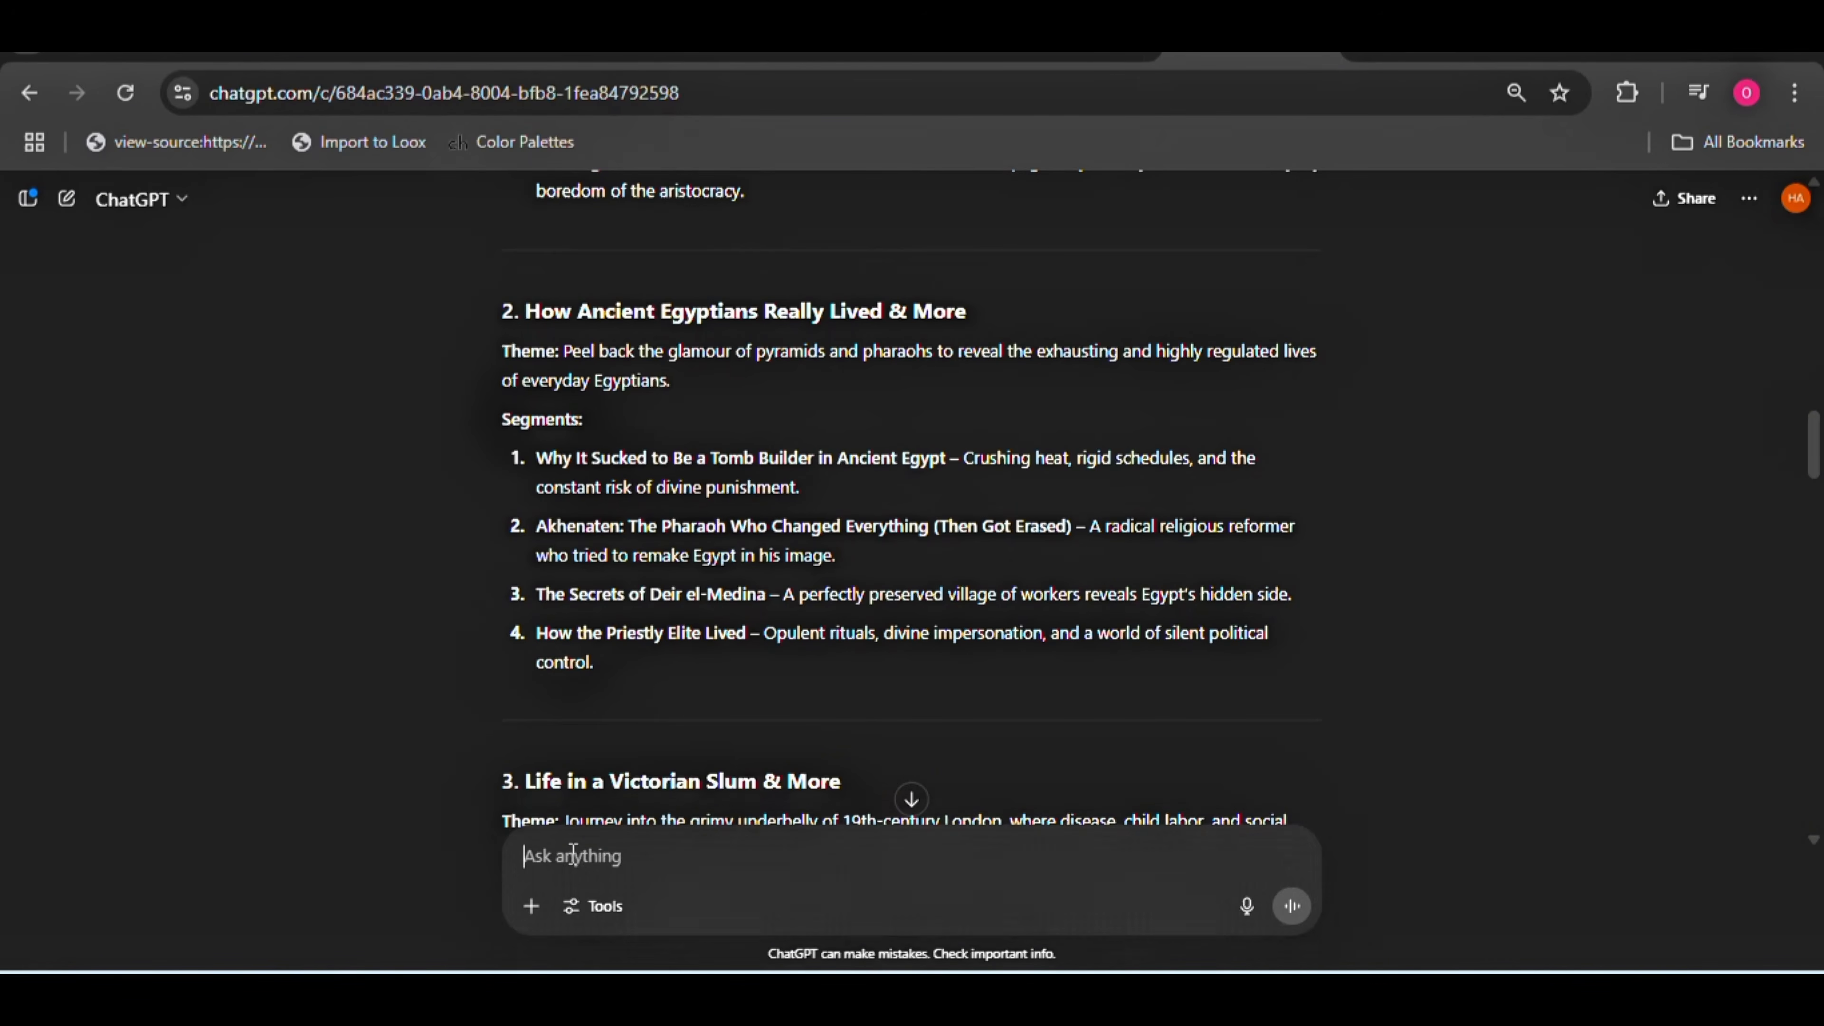
Put the copied 'Boring History for Sleep' scriptwriter prompt into the chat message and look through its instructions
{"action": "key", "text": "ctrl+v"}
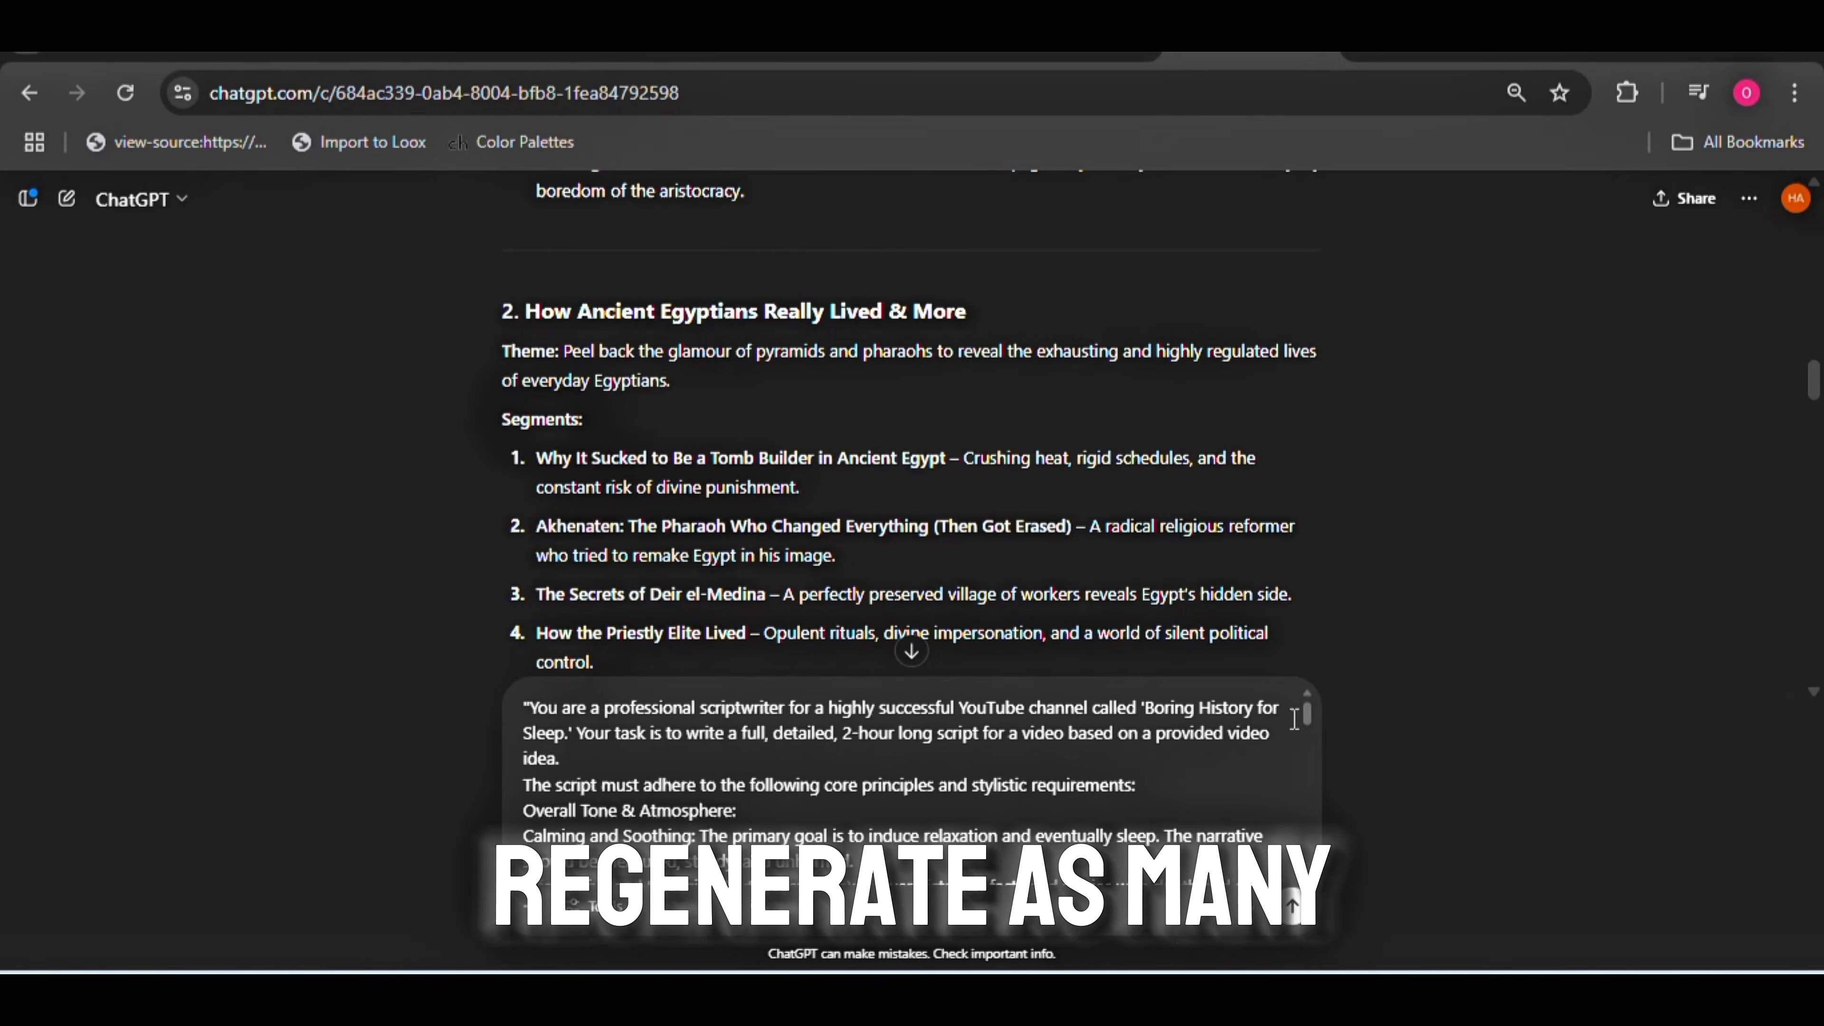
{"action": "left_click_drag", "start_coordinate": [1307, 718], "coordinate": [1312, 881]}
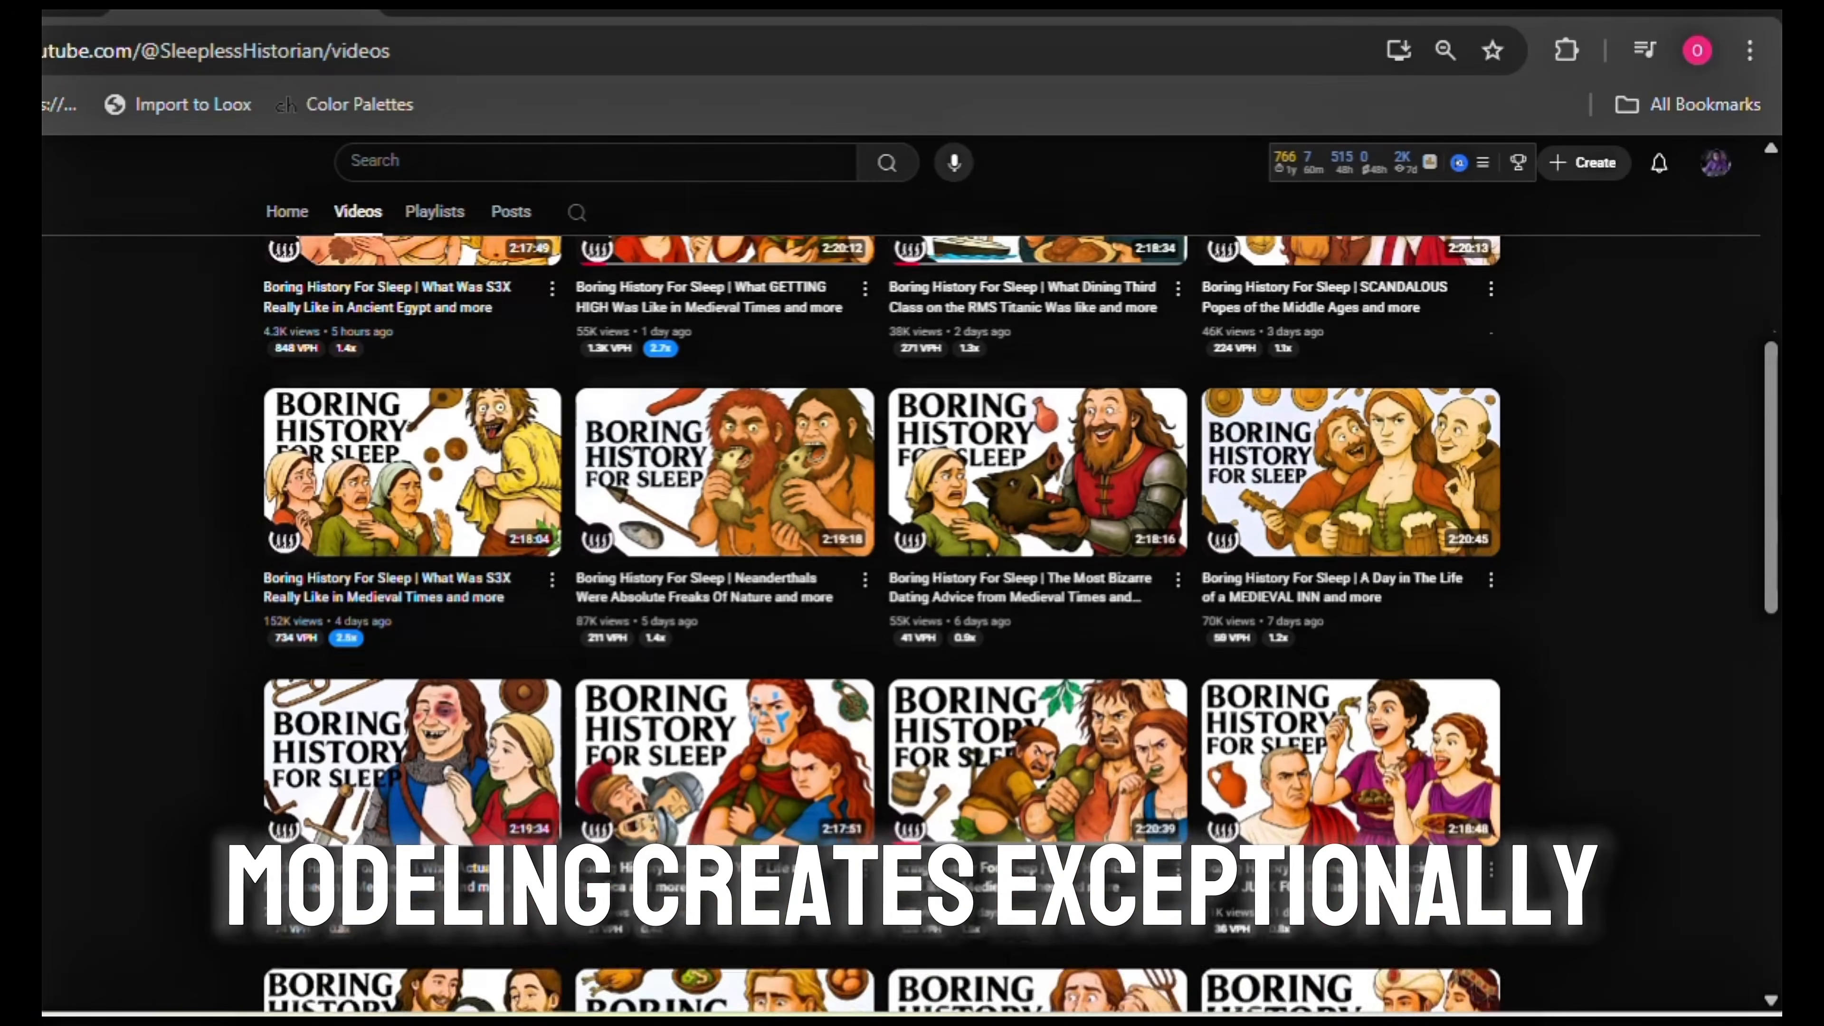
Look through the SleeplessHistorian YouTube channel's video list to examine titles and durations
{"action": "scroll", "coordinate": [882, 611], "scroll_direction": "down", "scroll_amount": 5}
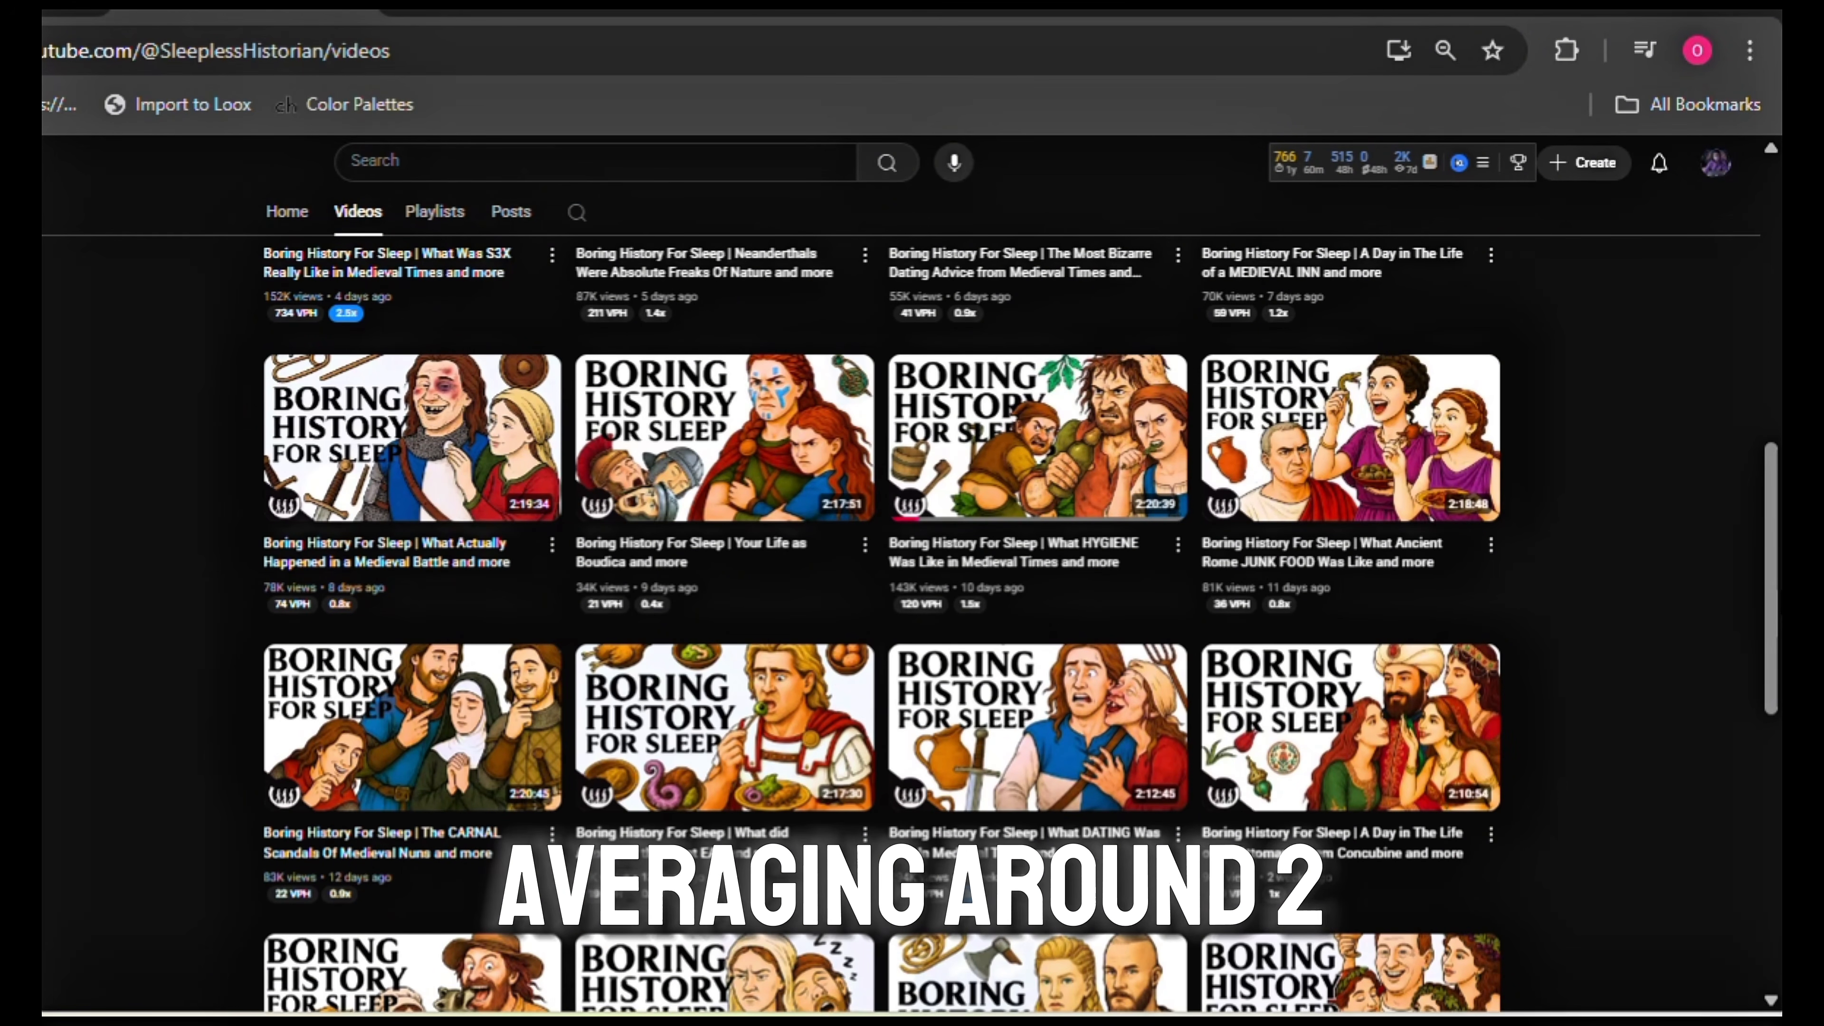
{"action": "scroll", "coordinate": [882, 611], "scroll_direction": "down", "scroll_amount": 4}
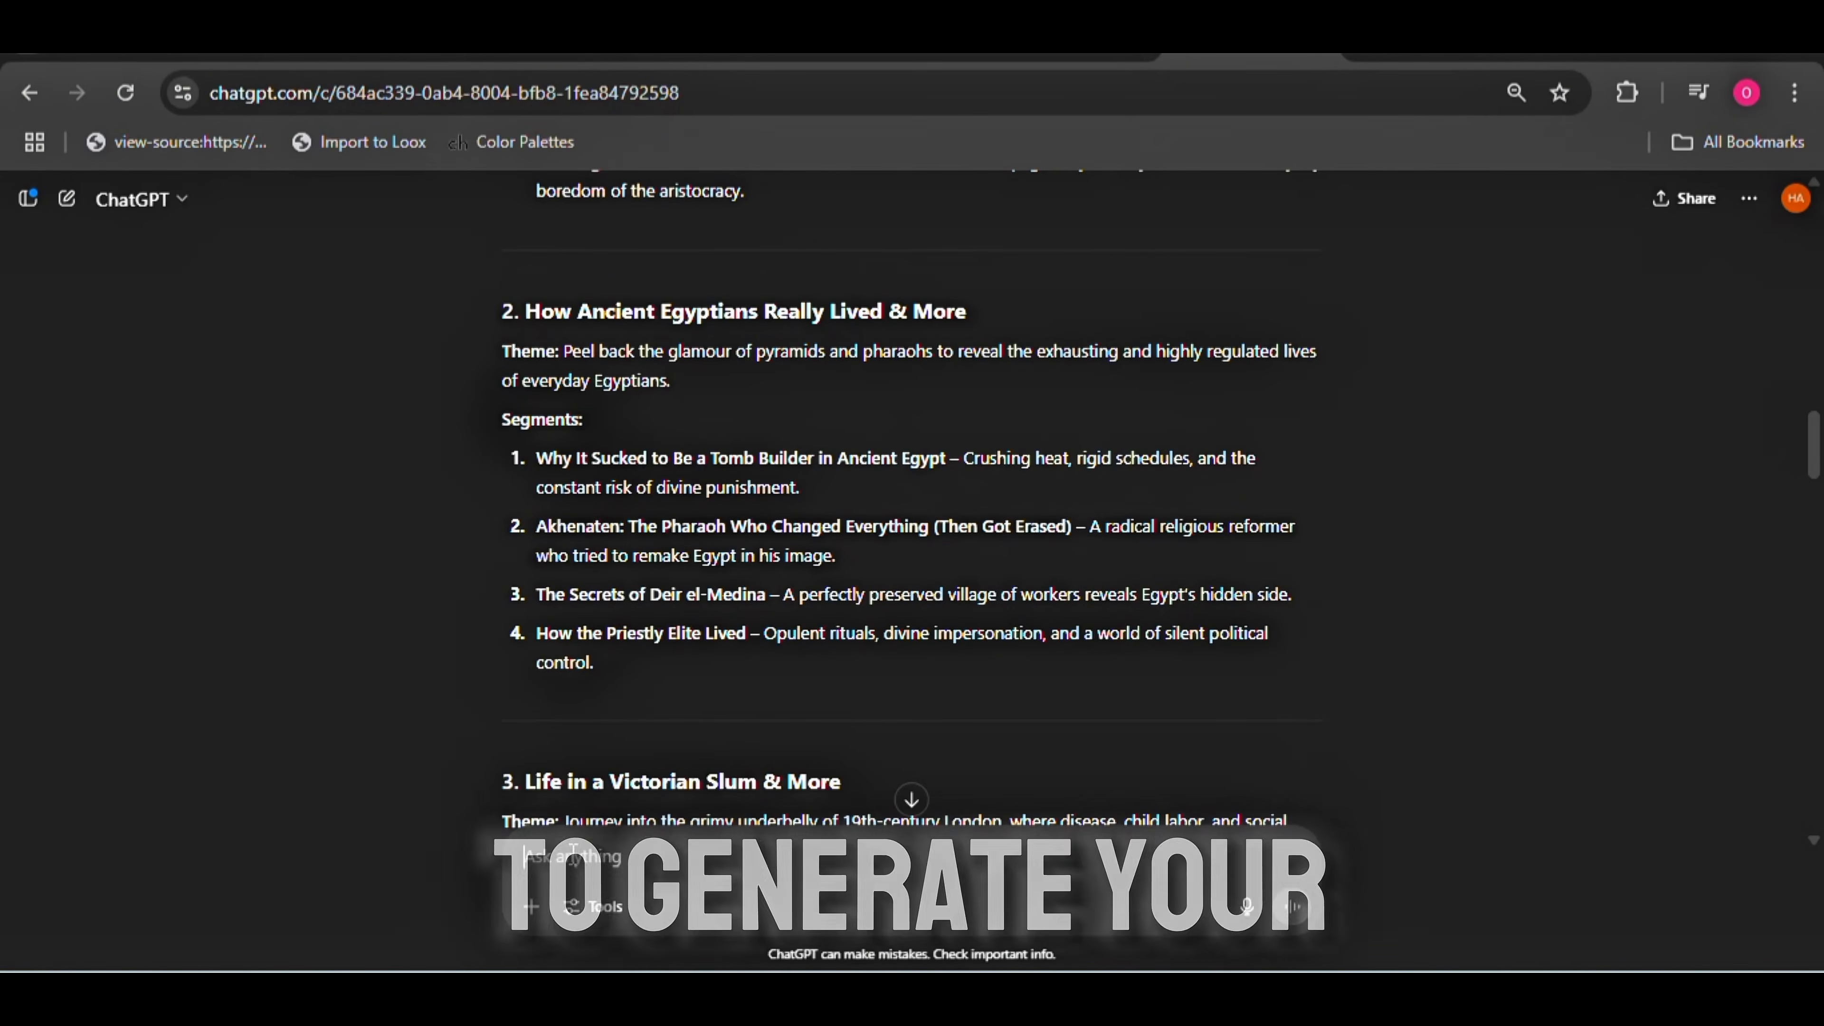
In the ChatGPT conversation, paste the 2-hour scriptwriter prompt into the message and check it through to the generation instruction
{"action": "key", "text": "ctrl+v"}
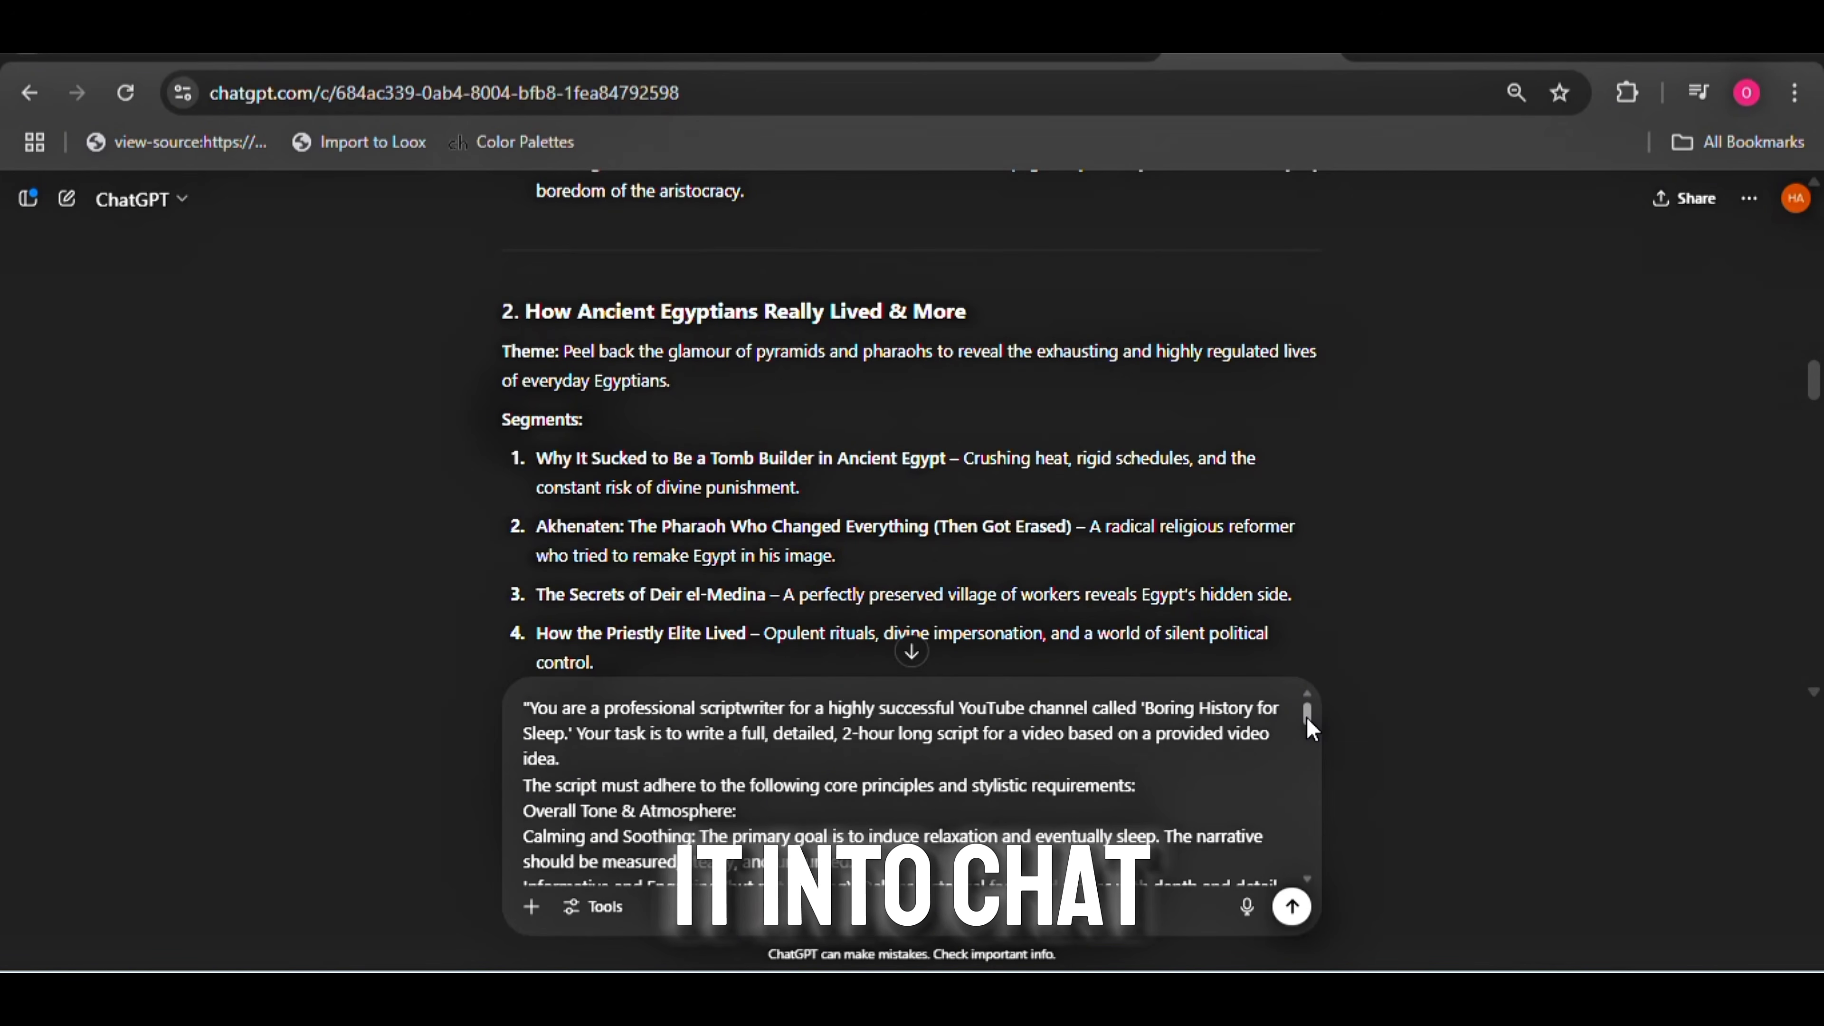
{"action": "left_click_drag", "start_coordinate": [1311, 729], "coordinate": [1315, 890]}
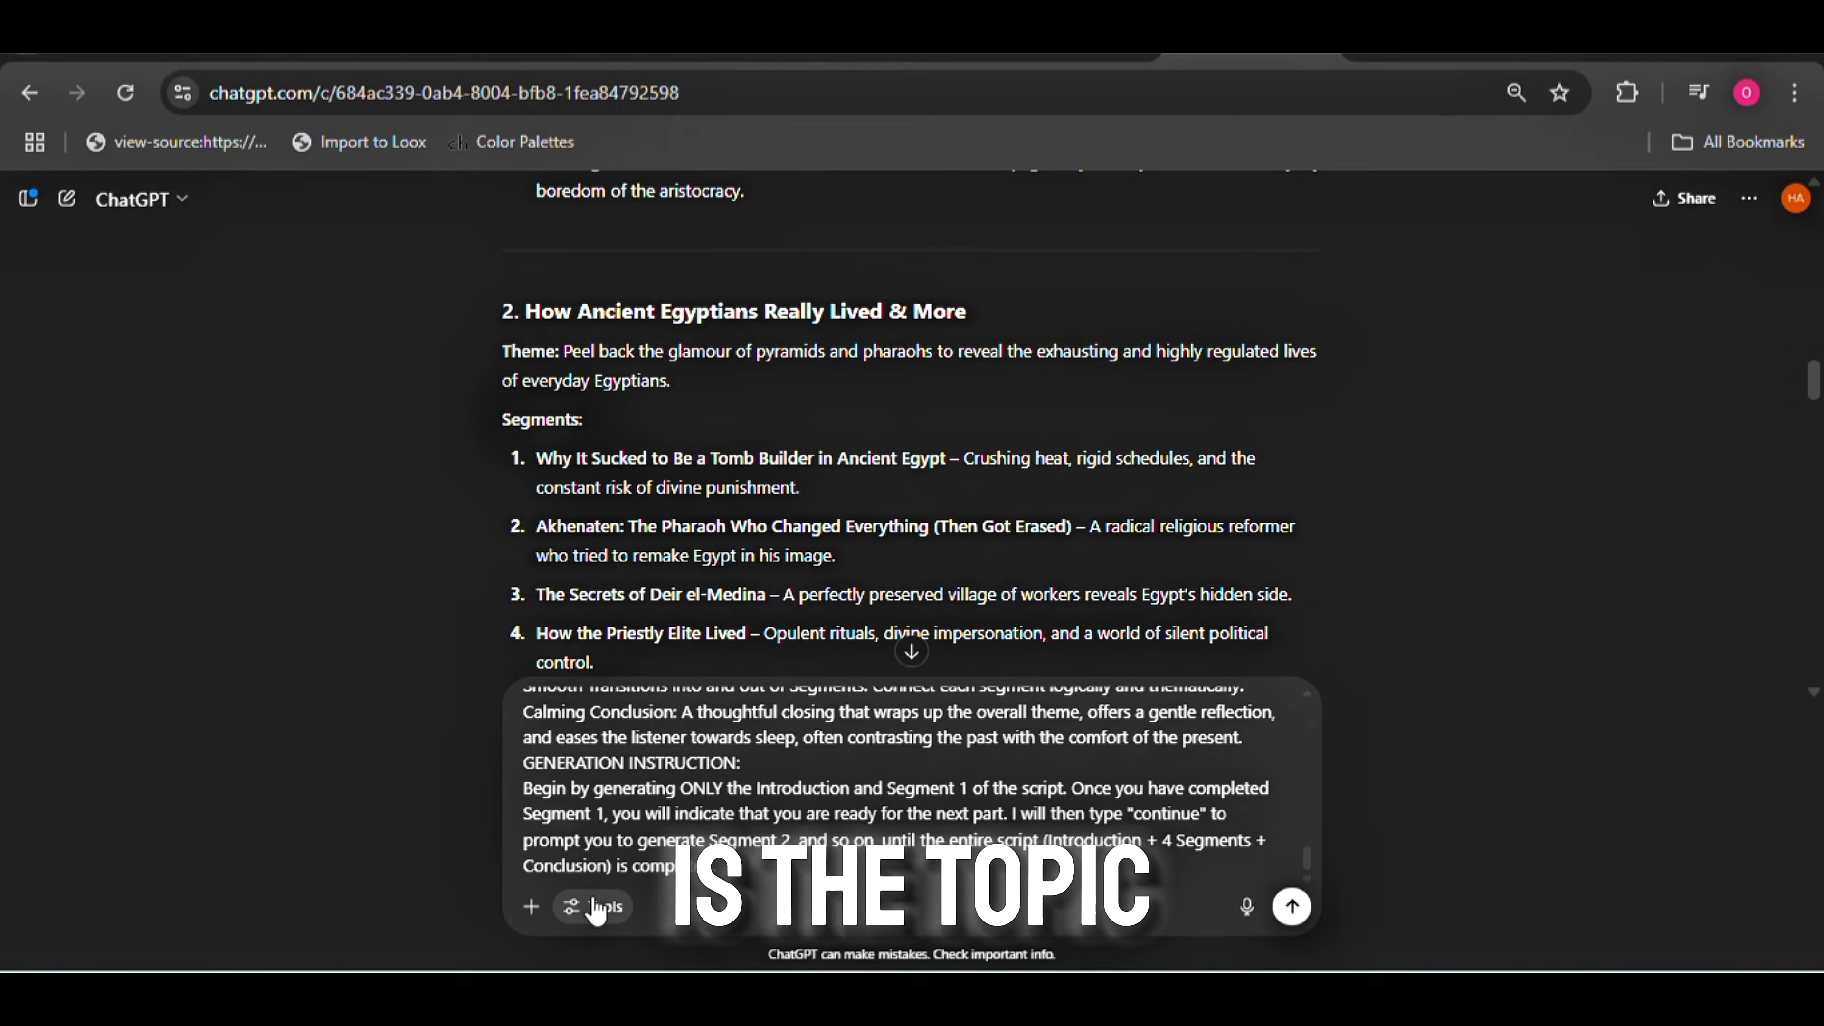
Copy the 'How Ancient Egyptians Really Lived & More' idea with its four segments to the end of the prompt and send it
{"action": "left_click_drag", "start_coordinate": [526, 312], "coordinate": [1304, 667]}
{"action": "key", "text": "ctrl+c"}
{"action": "left_click_drag", "start_coordinate": [1813, 381], "coordinate": [1812, 393]}
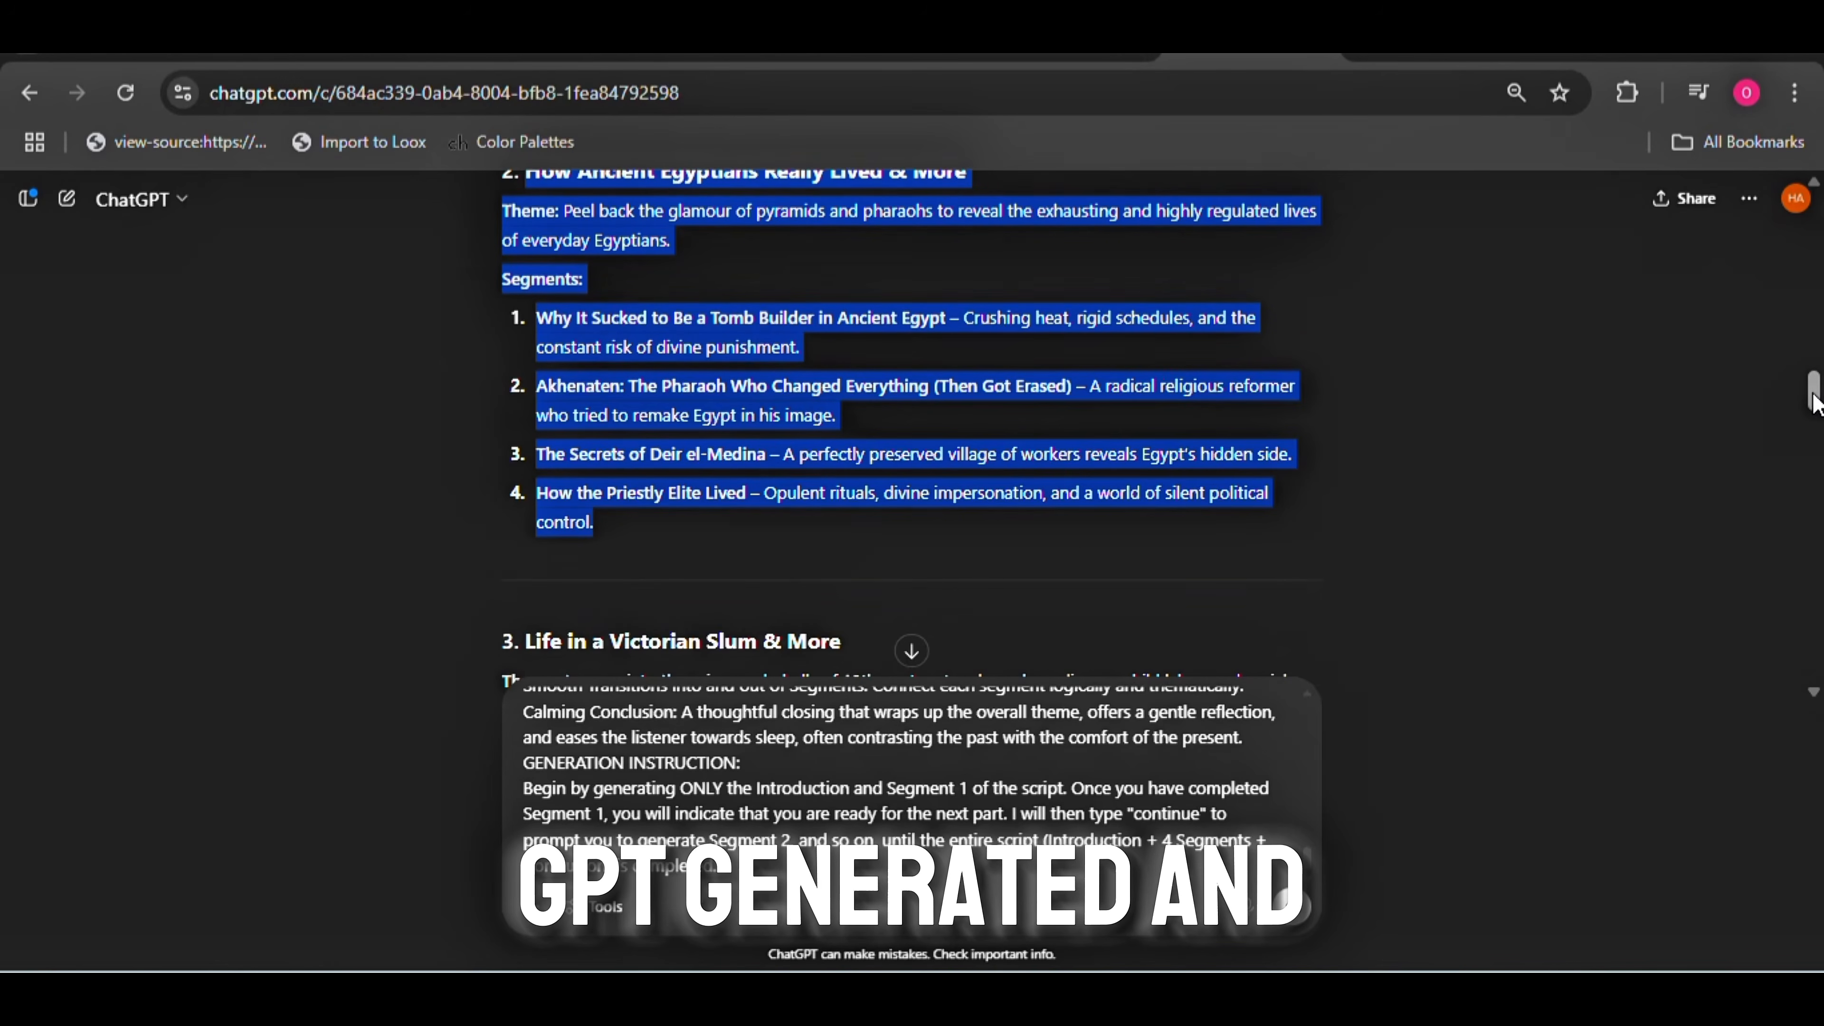
{"action": "left_click", "coordinate": [755, 868]}
{"action": "left_click_drag", "start_coordinate": [1309, 804], "coordinate": [1309, 865]}
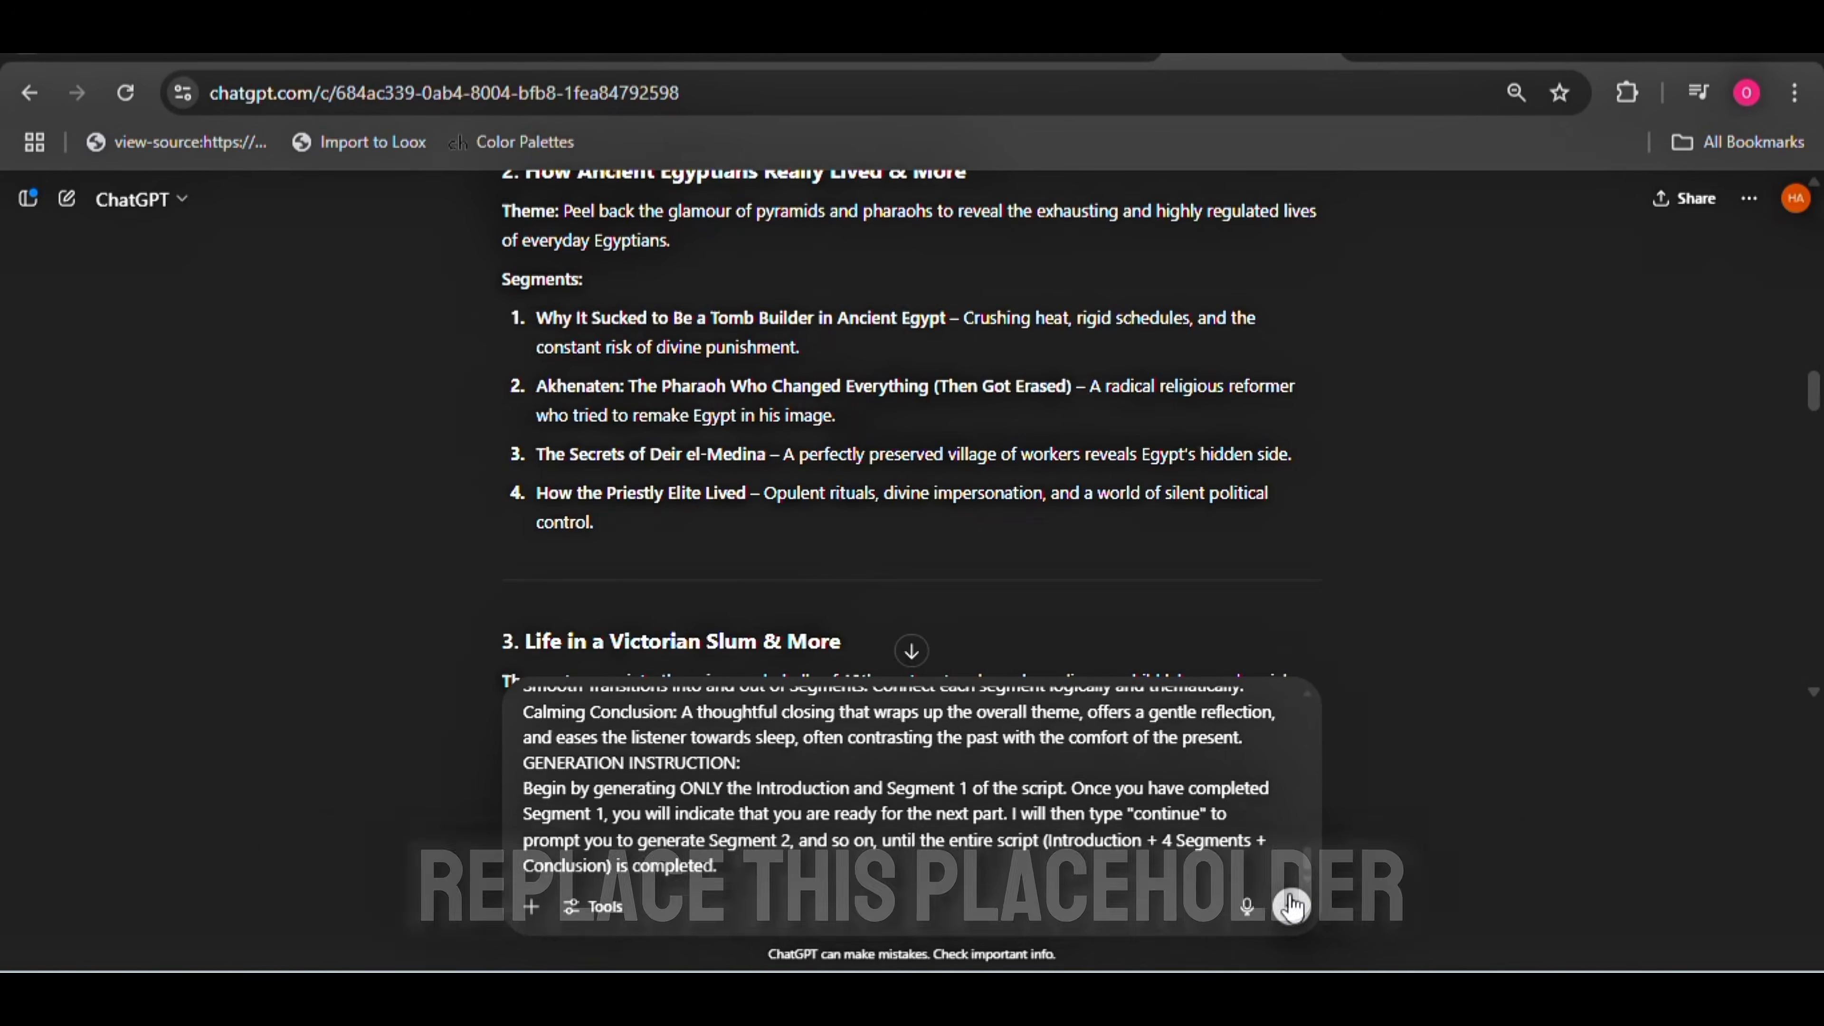
{"action": "left_click", "coordinate": [755, 871]}
{"action": "key", "text": "ctrl+v"}
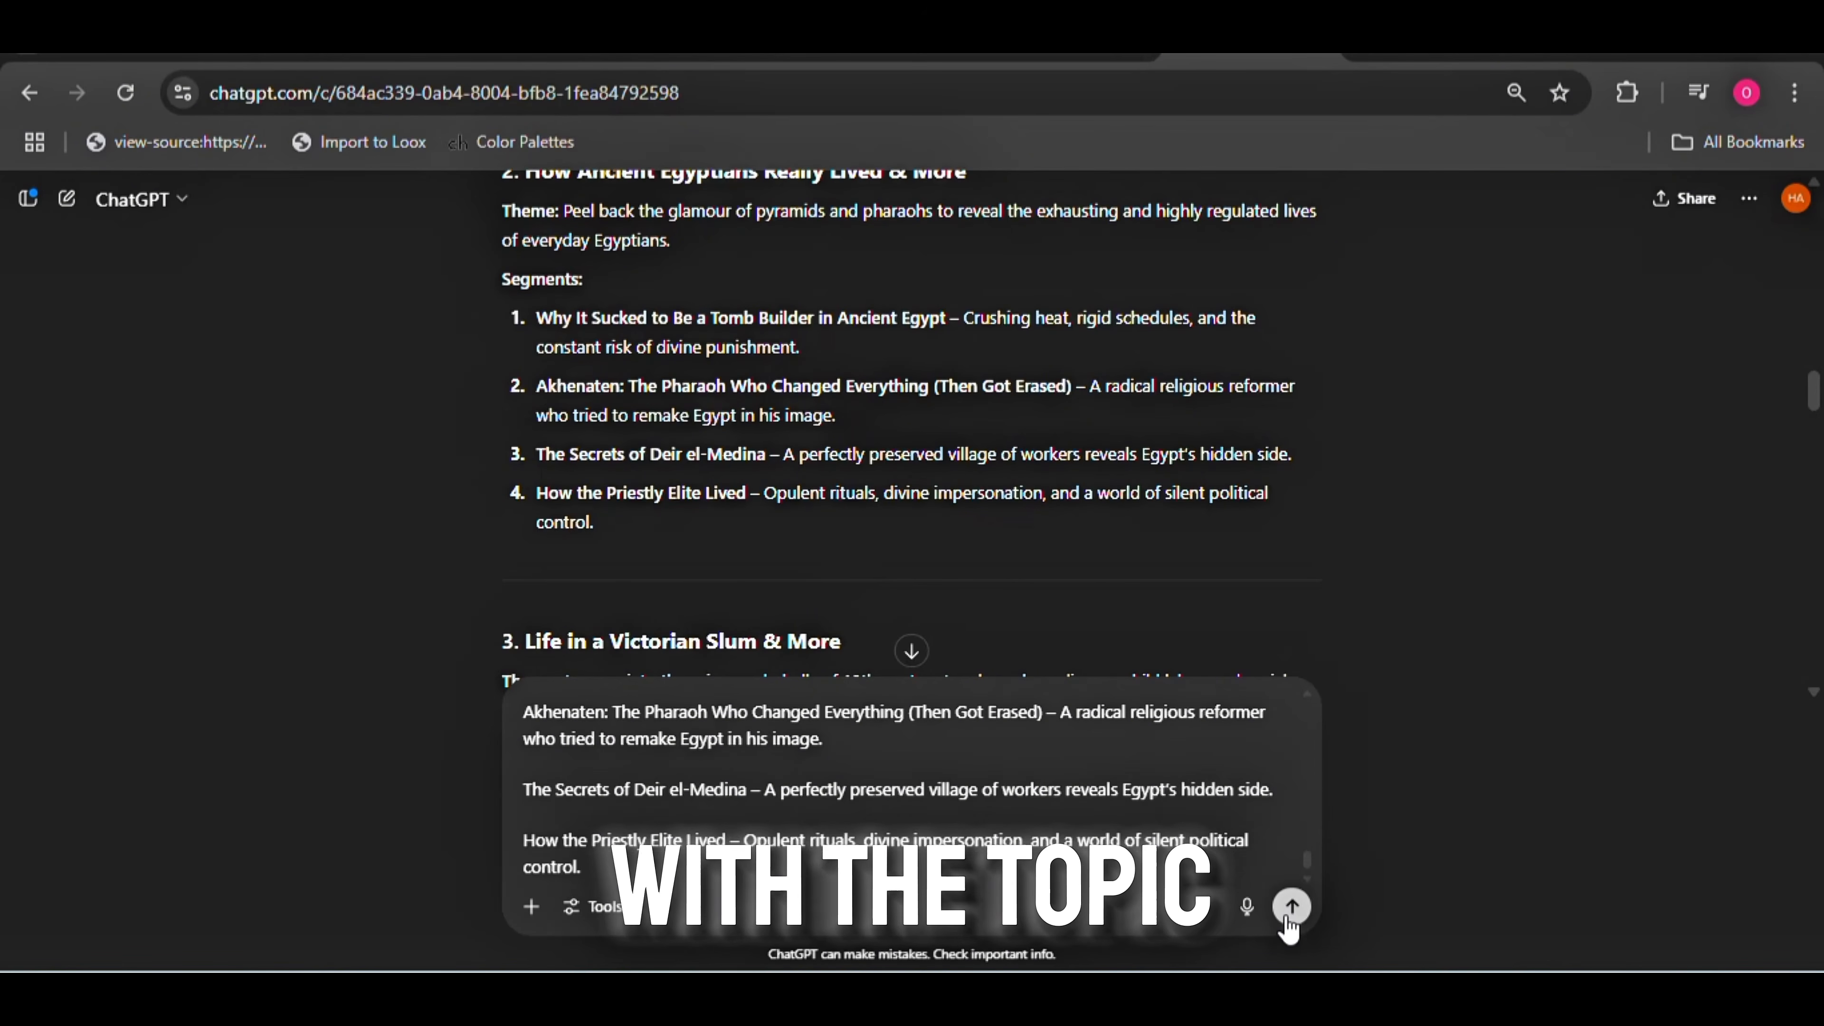
{"action": "left_click", "coordinate": [1292, 903]}
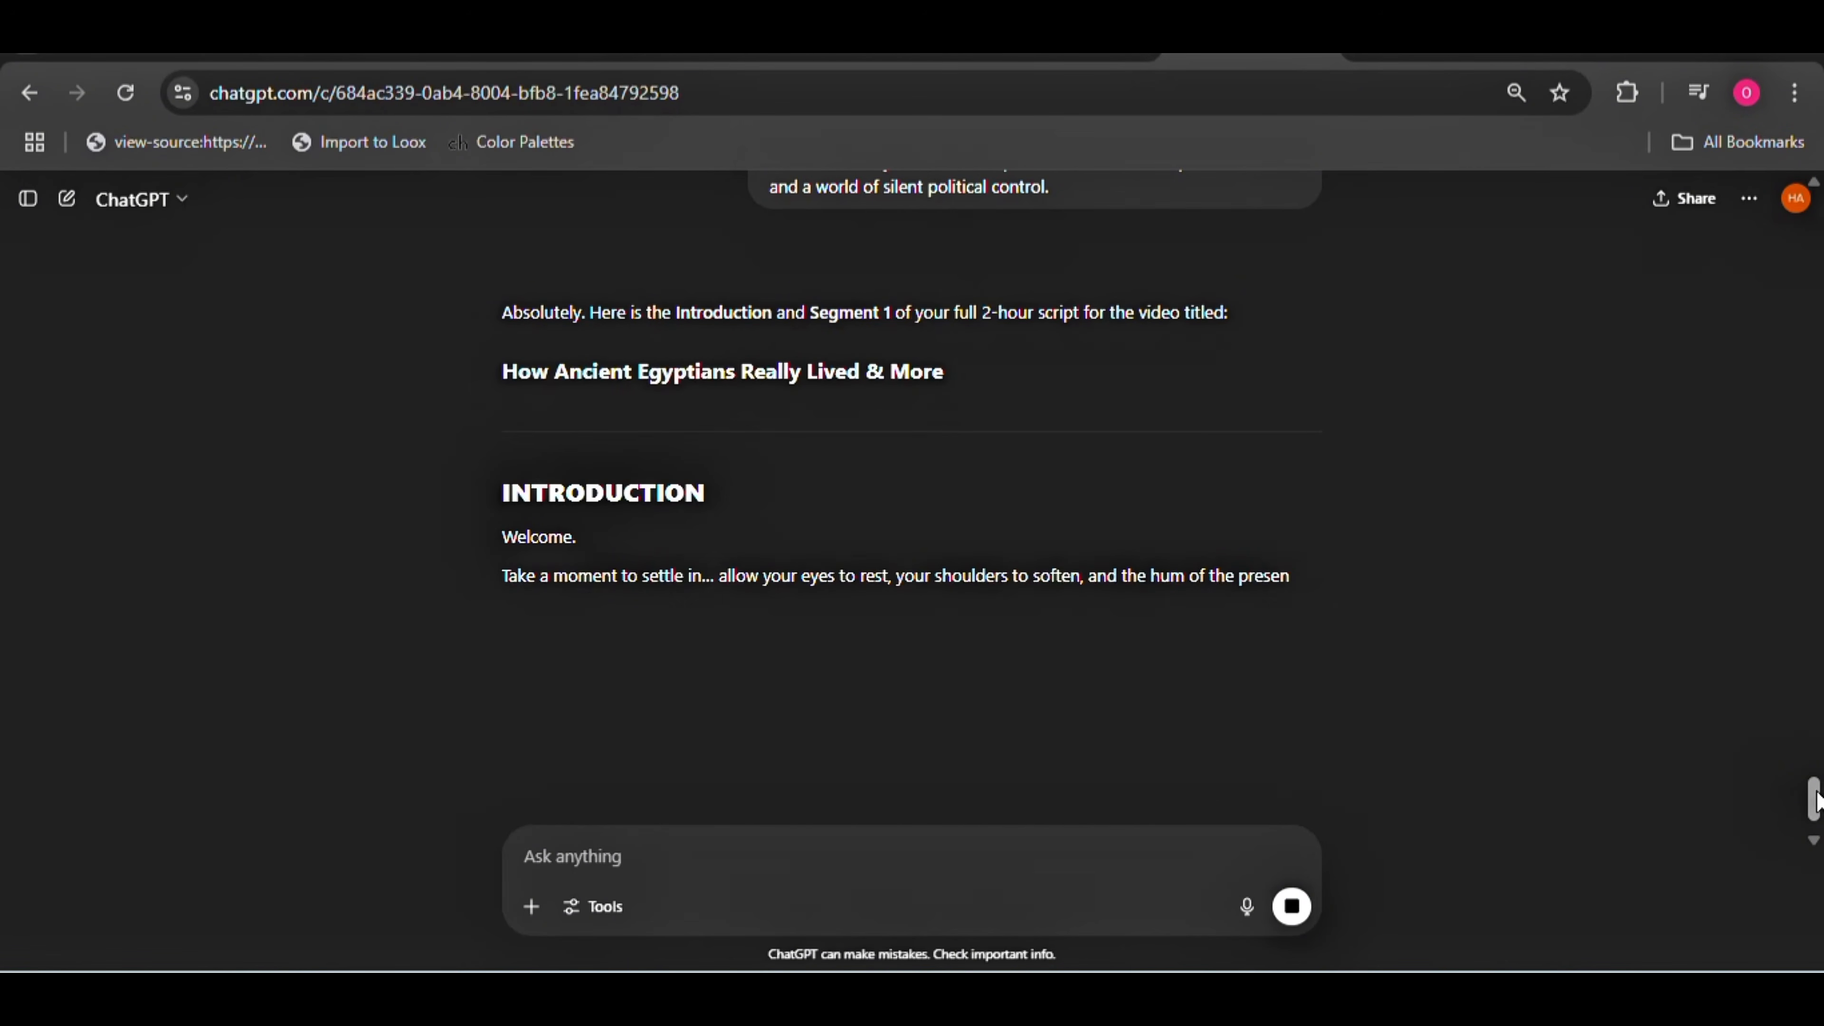
Follow the generated Introduction and Segment 1, and reply with "CONTINUE" to request Segment 2 of the script
{"action": "left_click_drag", "start_coordinate": [1822, 806], "coordinate": [1816, 870]}
{"action": "left_click_drag", "start_coordinate": [1818, 787], "coordinate": [1806, 906]}
{"action": "scroll", "coordinate": [1818, 833], "scroll_direction": "down", "scroll_amount": 4}
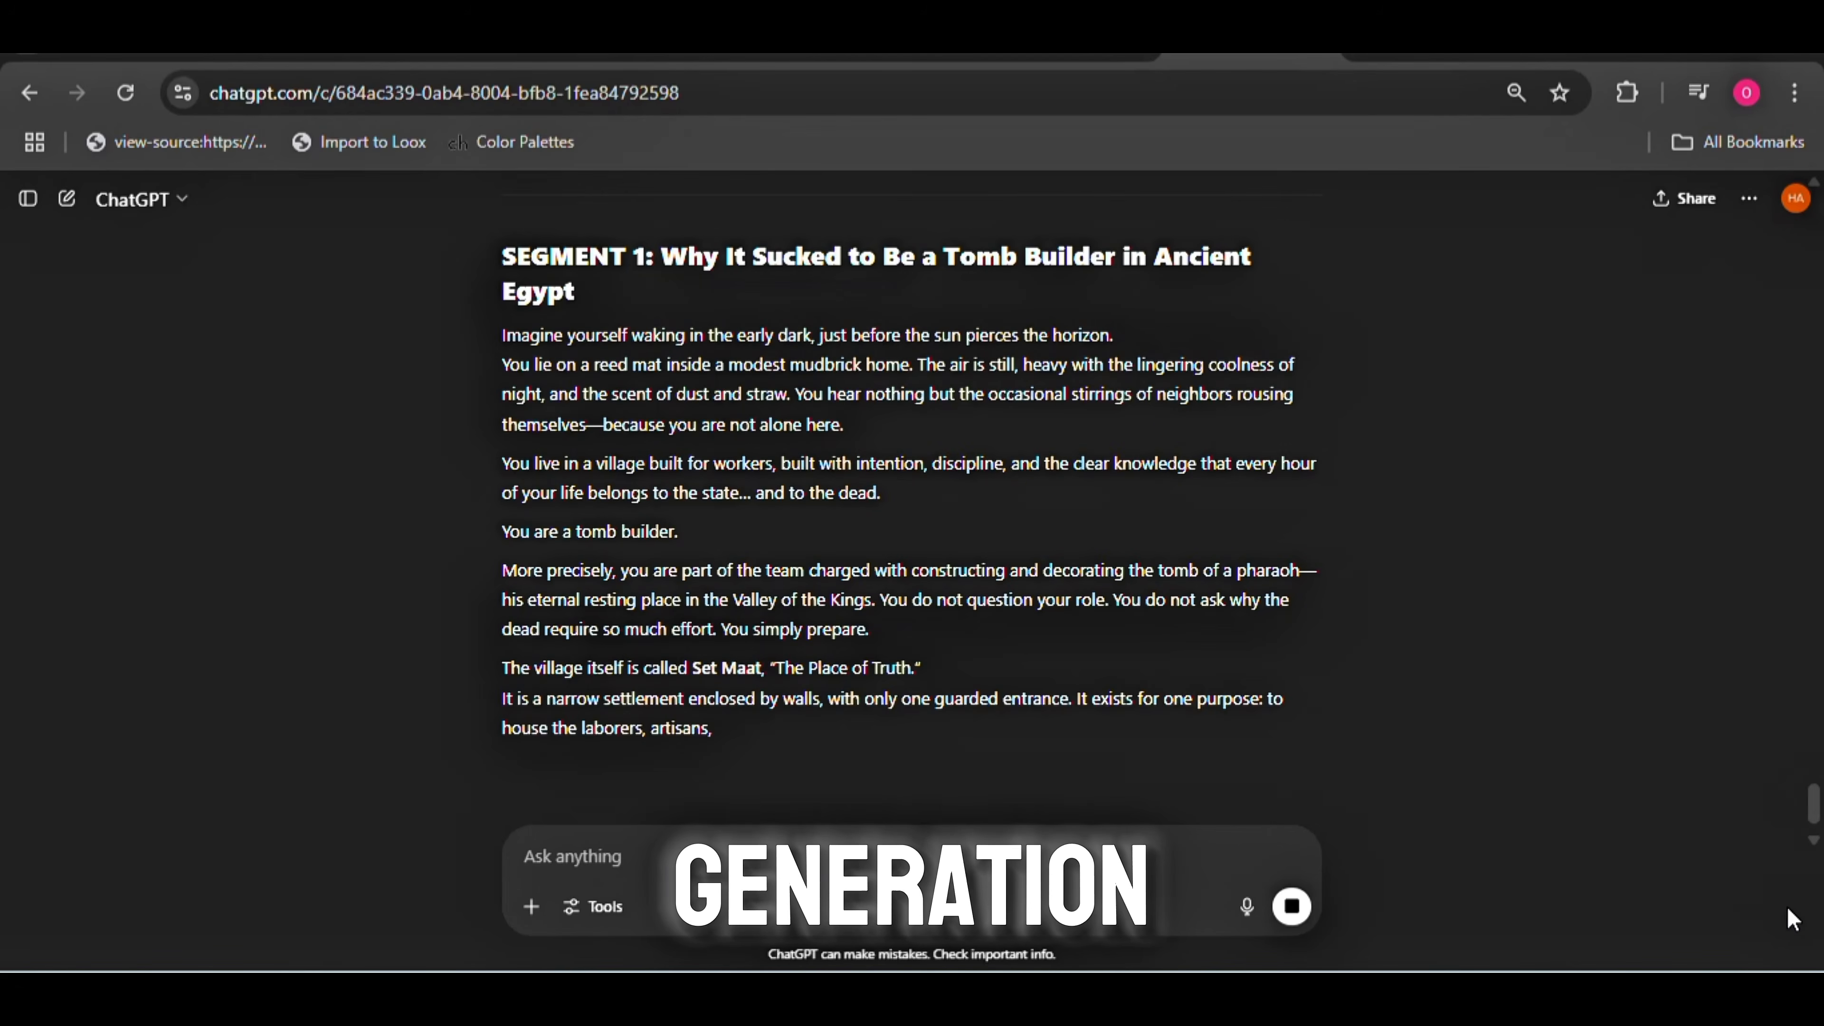
{"action": "left_click_drag", "start_coordinate": [1820, 804], "coordinate": [1822, 848]}
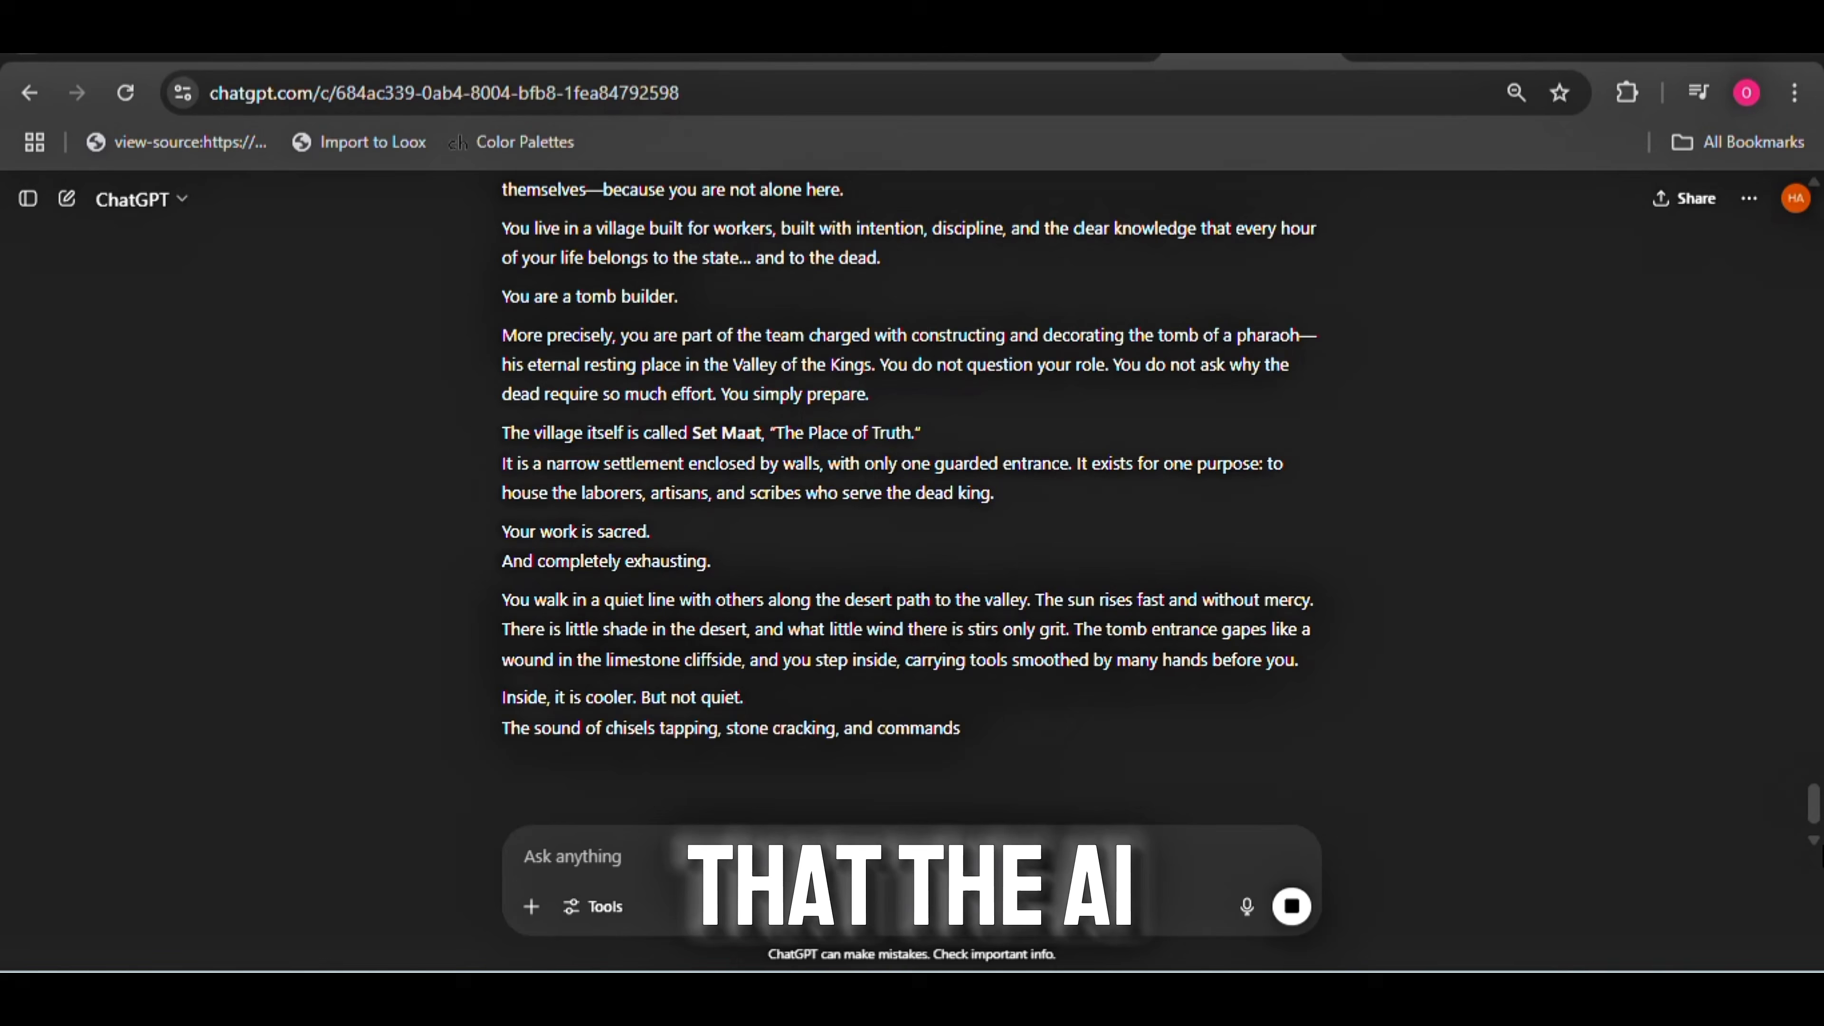
{"action": "scroll", "coordinate": [1820, 816], "scroll_direction": "down", "scroll_amount": 1}
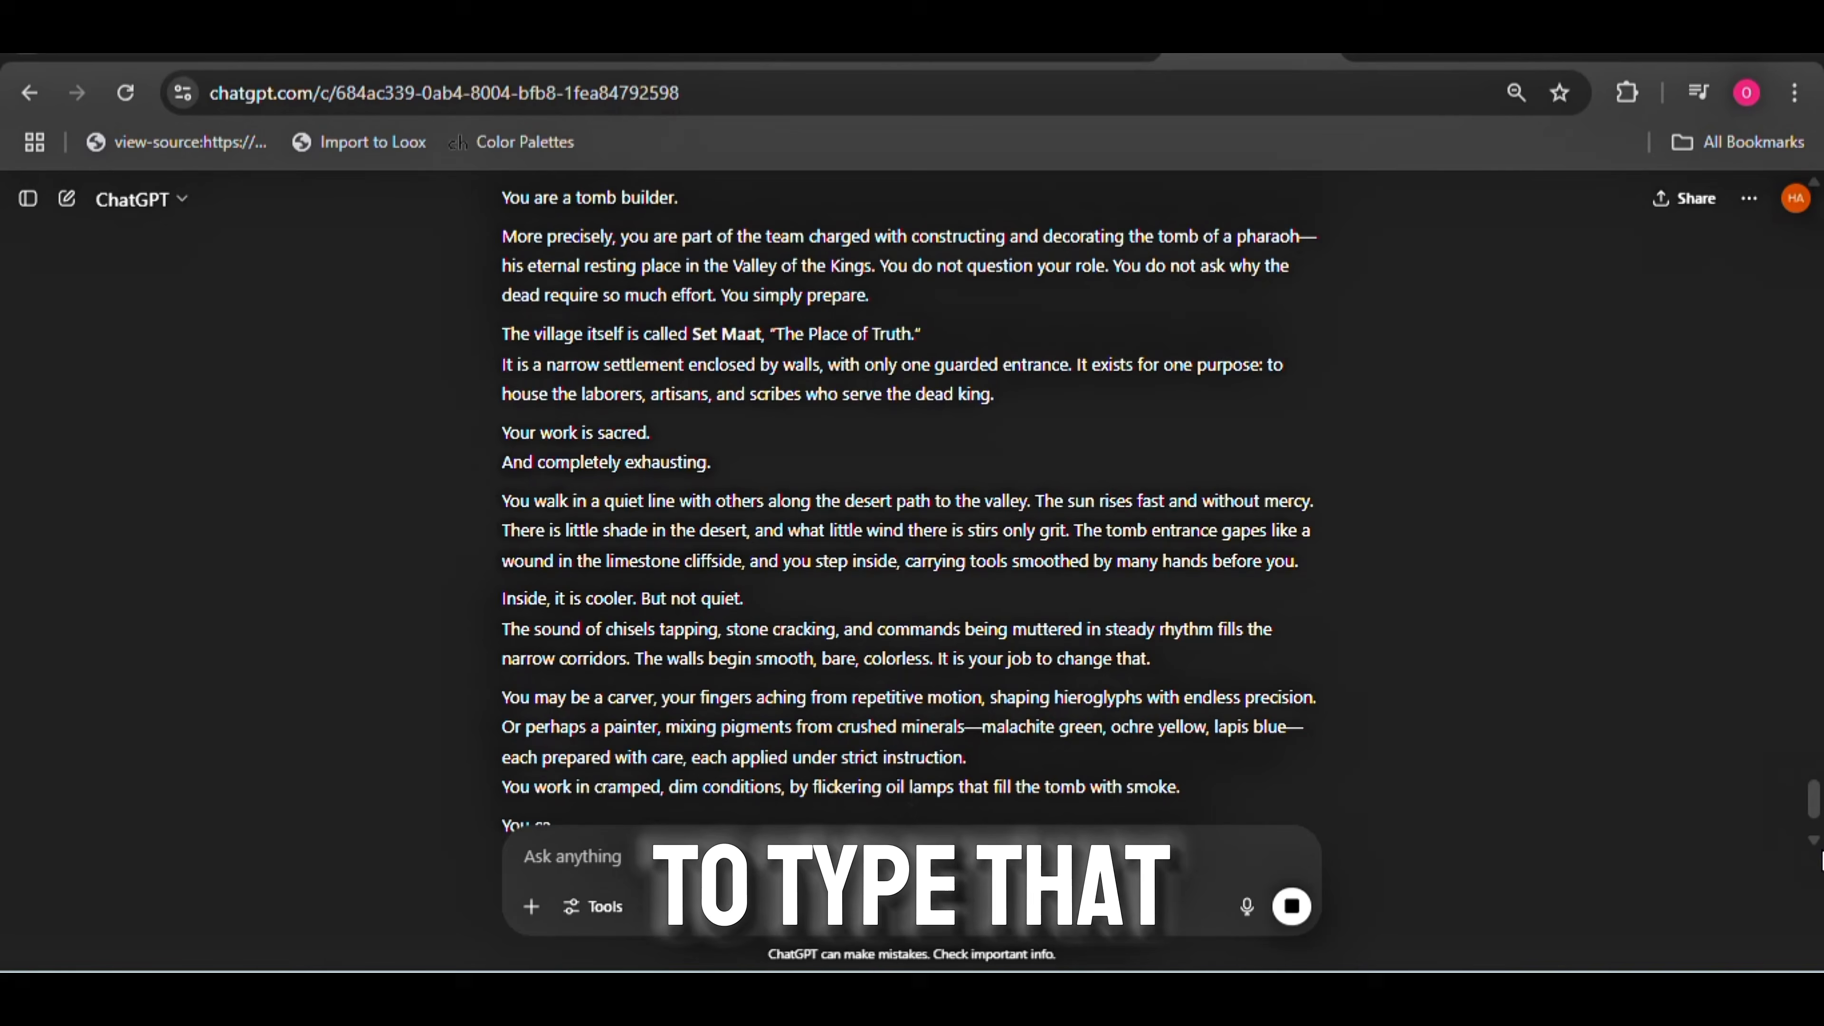
{"action": "left_click", "coordinate": [623, 866]}
{"action": "type", "text": "co"}
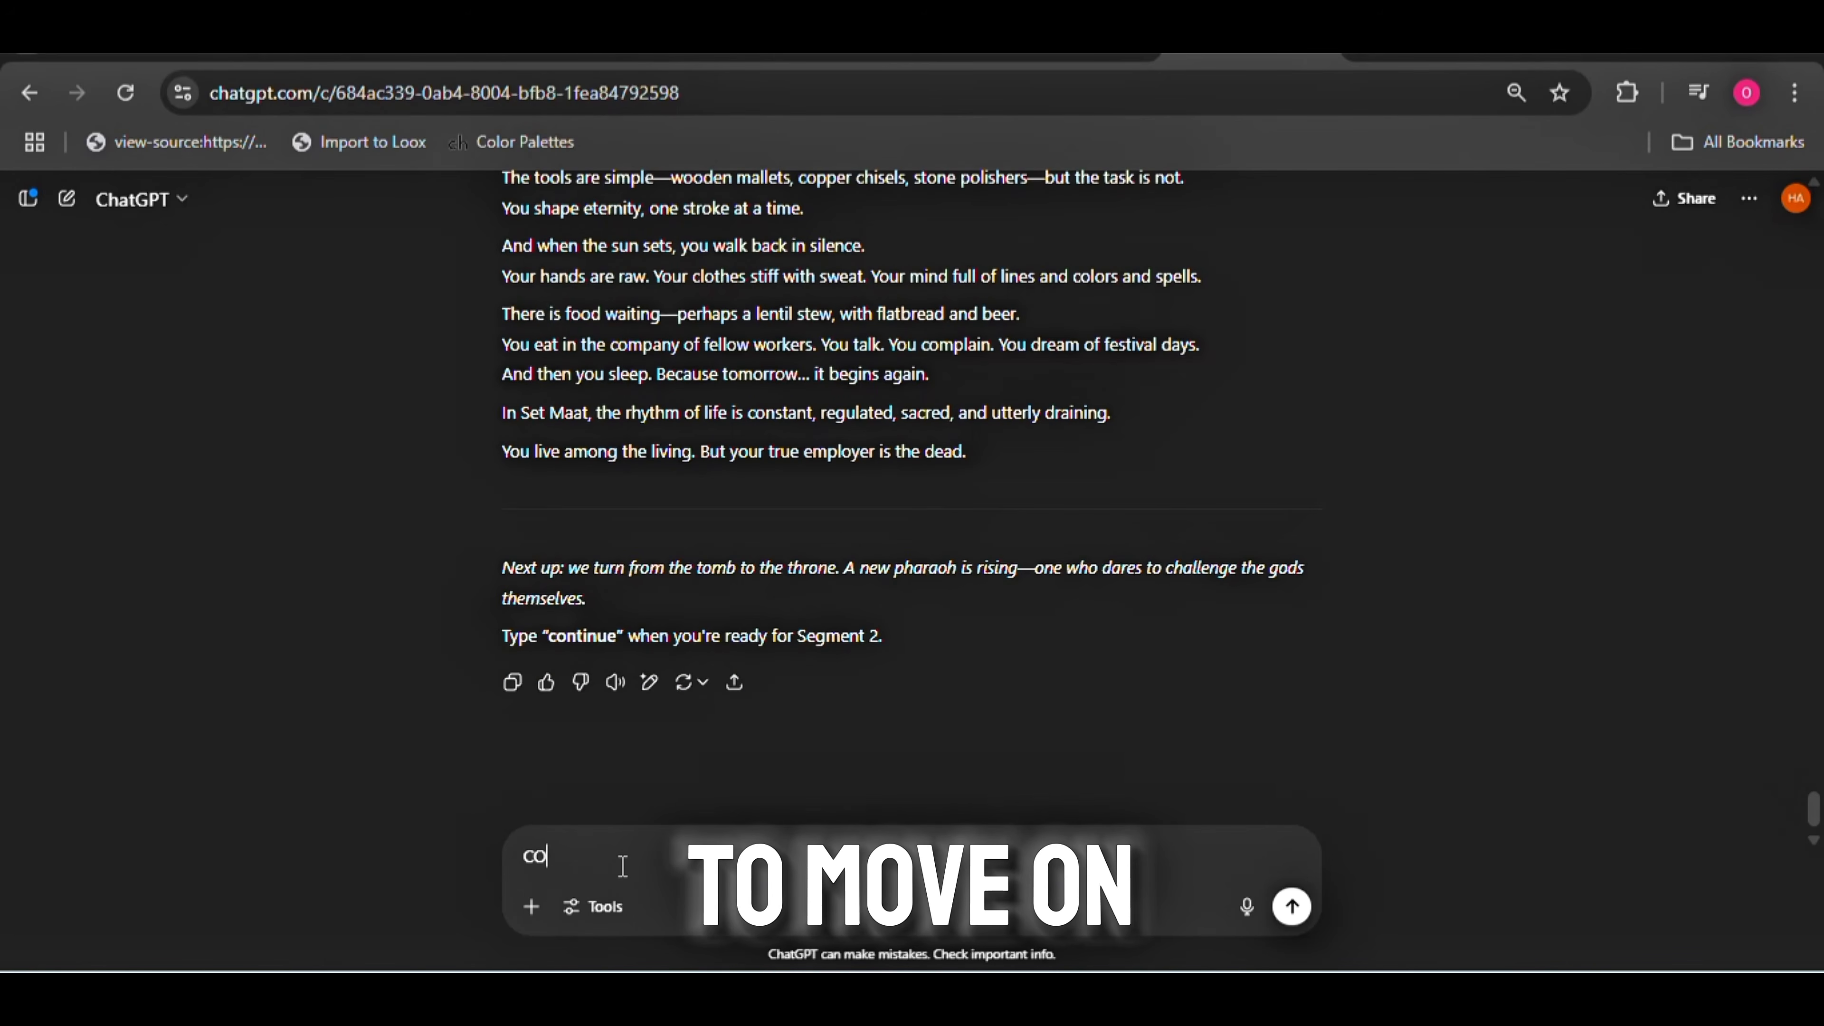
{"action": "type", "text": "NTINUE"}
{"action": "key", "text": "Return"}
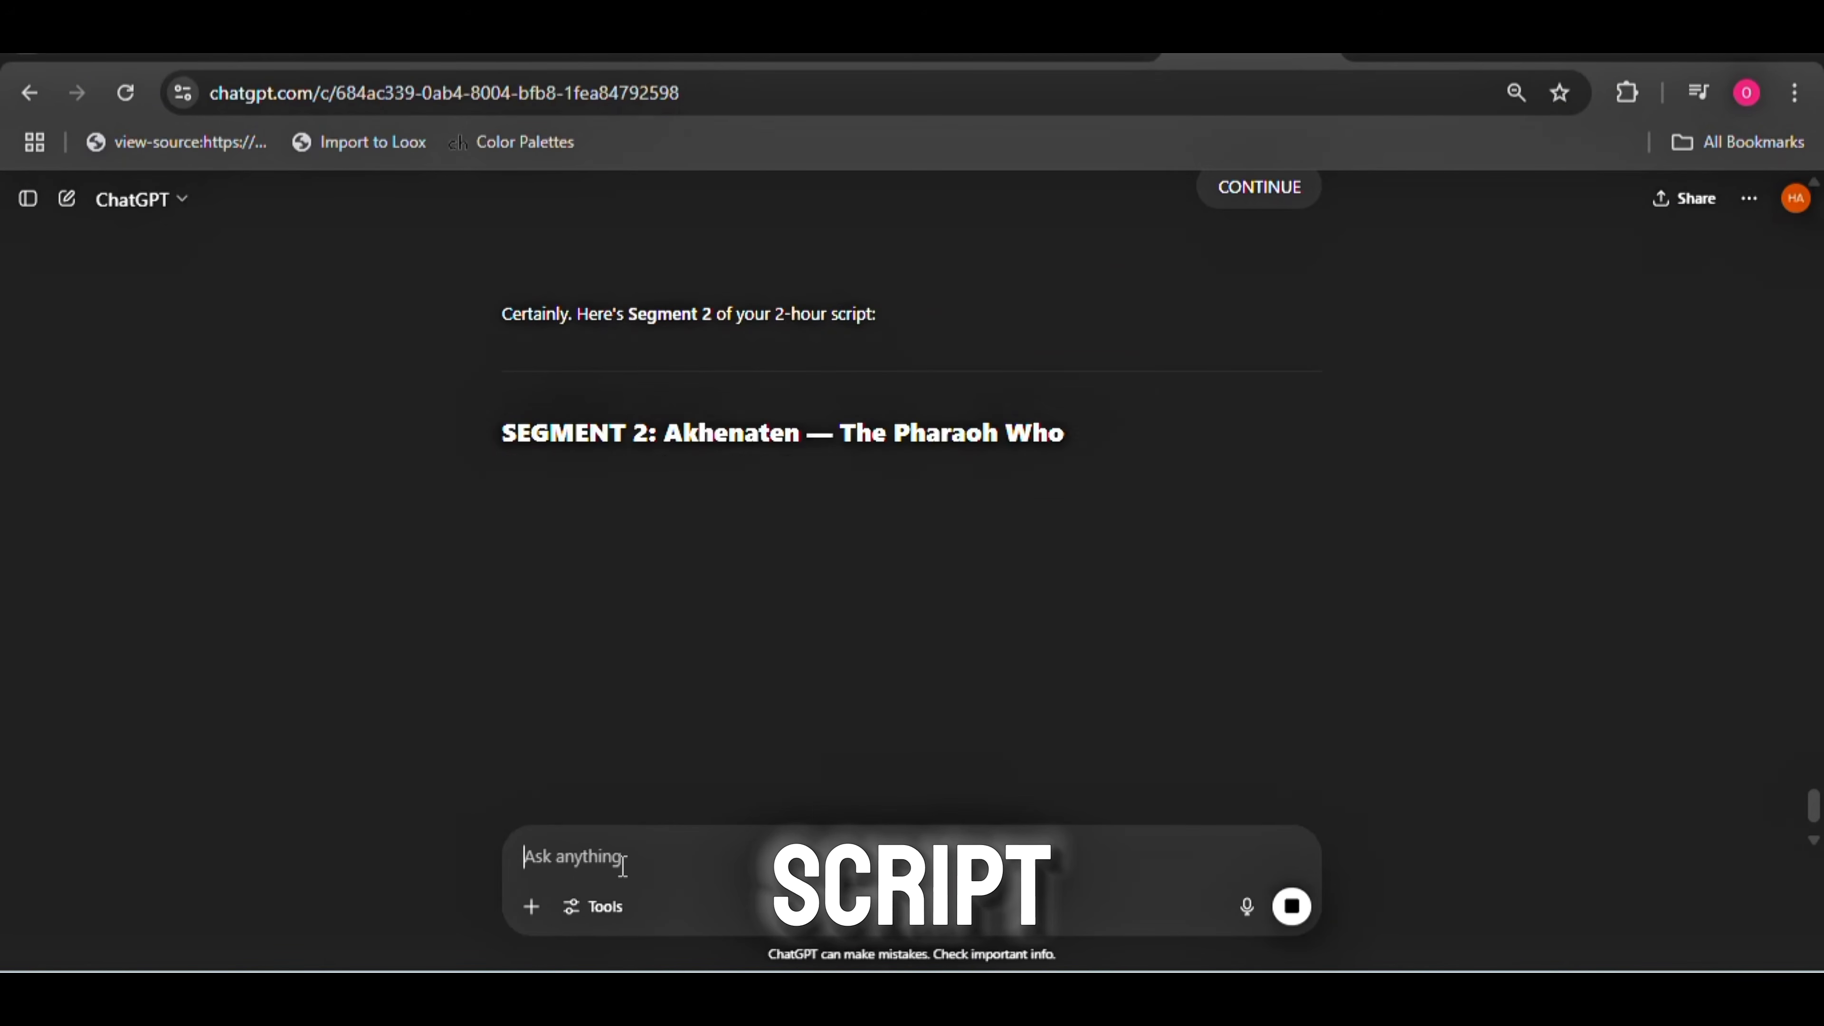
Read through the generated Segment 2 about Akhenaten down to its closing instruction for continuing
{"action": "left_click_drag", "start_coordinate": [1817, 810], "coordinate": [1817, 814]}
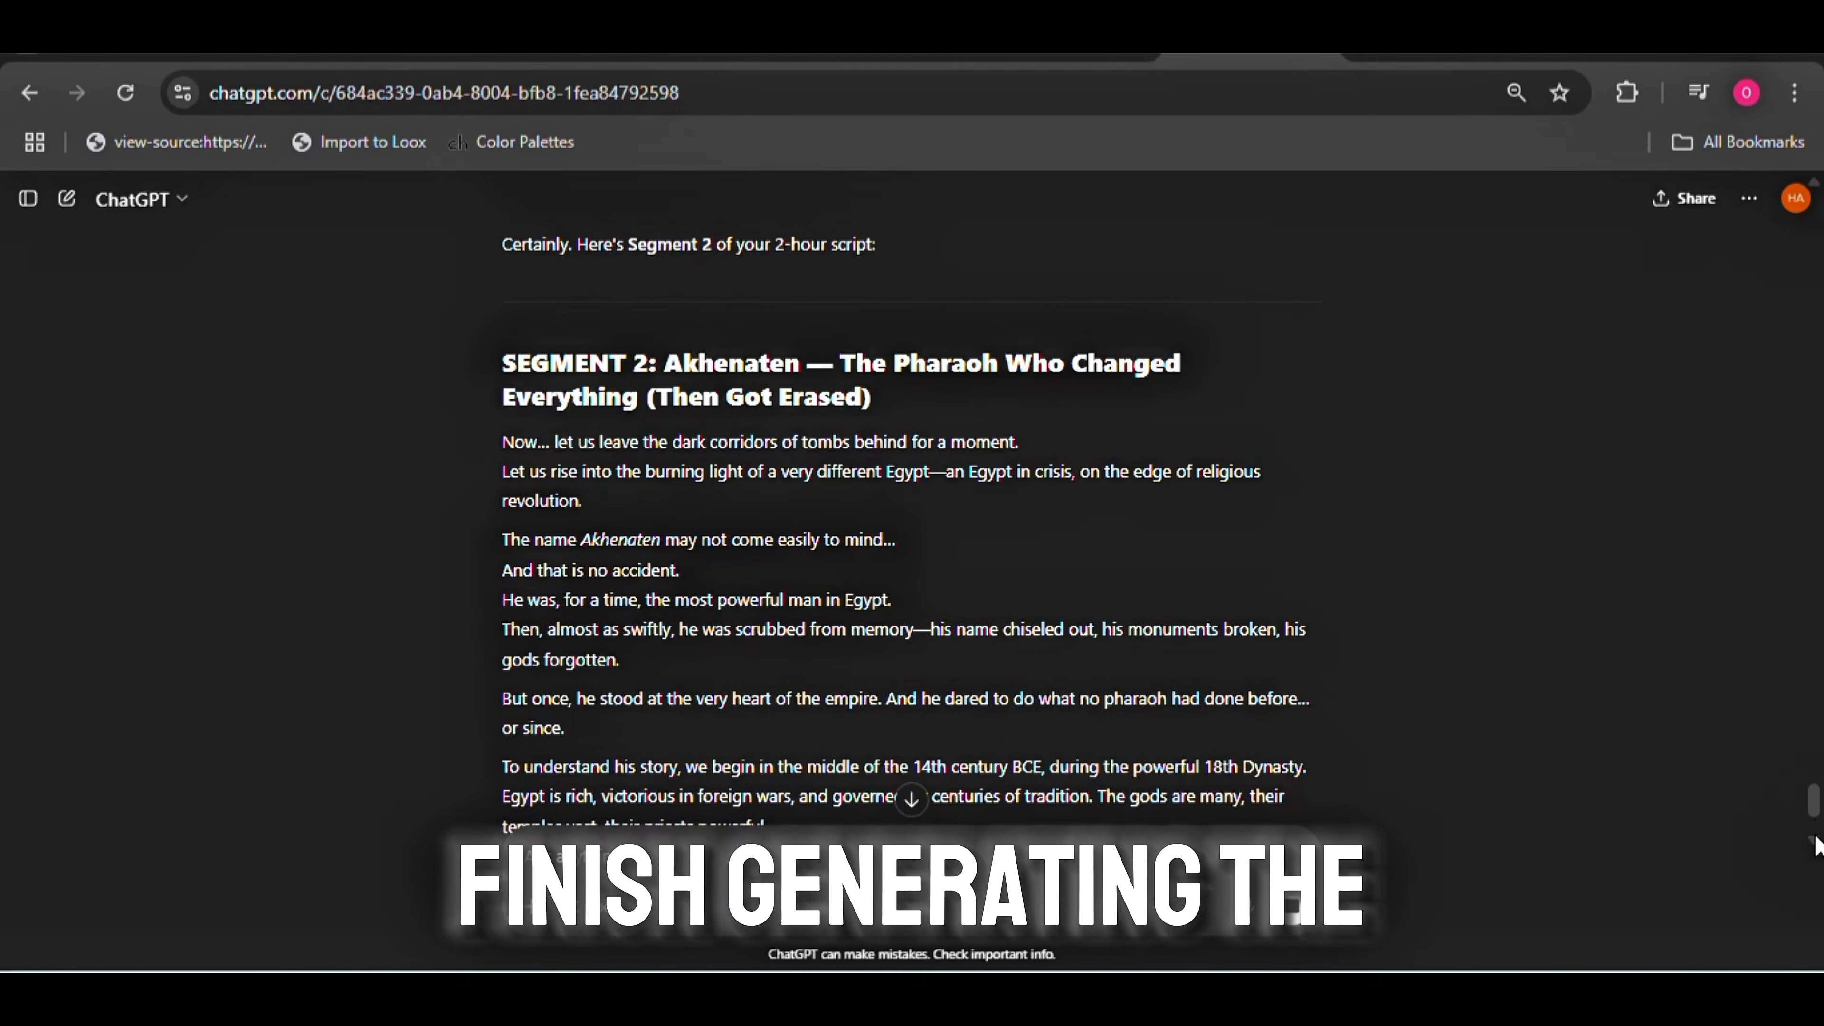
{"action": "mouse_move", "coordinate": [1812, 793]}
{"action": "left_mouse_down"}
{"action": "mouse_move", "coordinate": [1811, 834]}
{"action": "mouse_move", "coordinate": [1812, 811]}
{"action": "left_mouse_up"}
{"action": "scroll", "coordinate": [1814, 819], "scroll_direction": "down", "scroll_amount": 4}
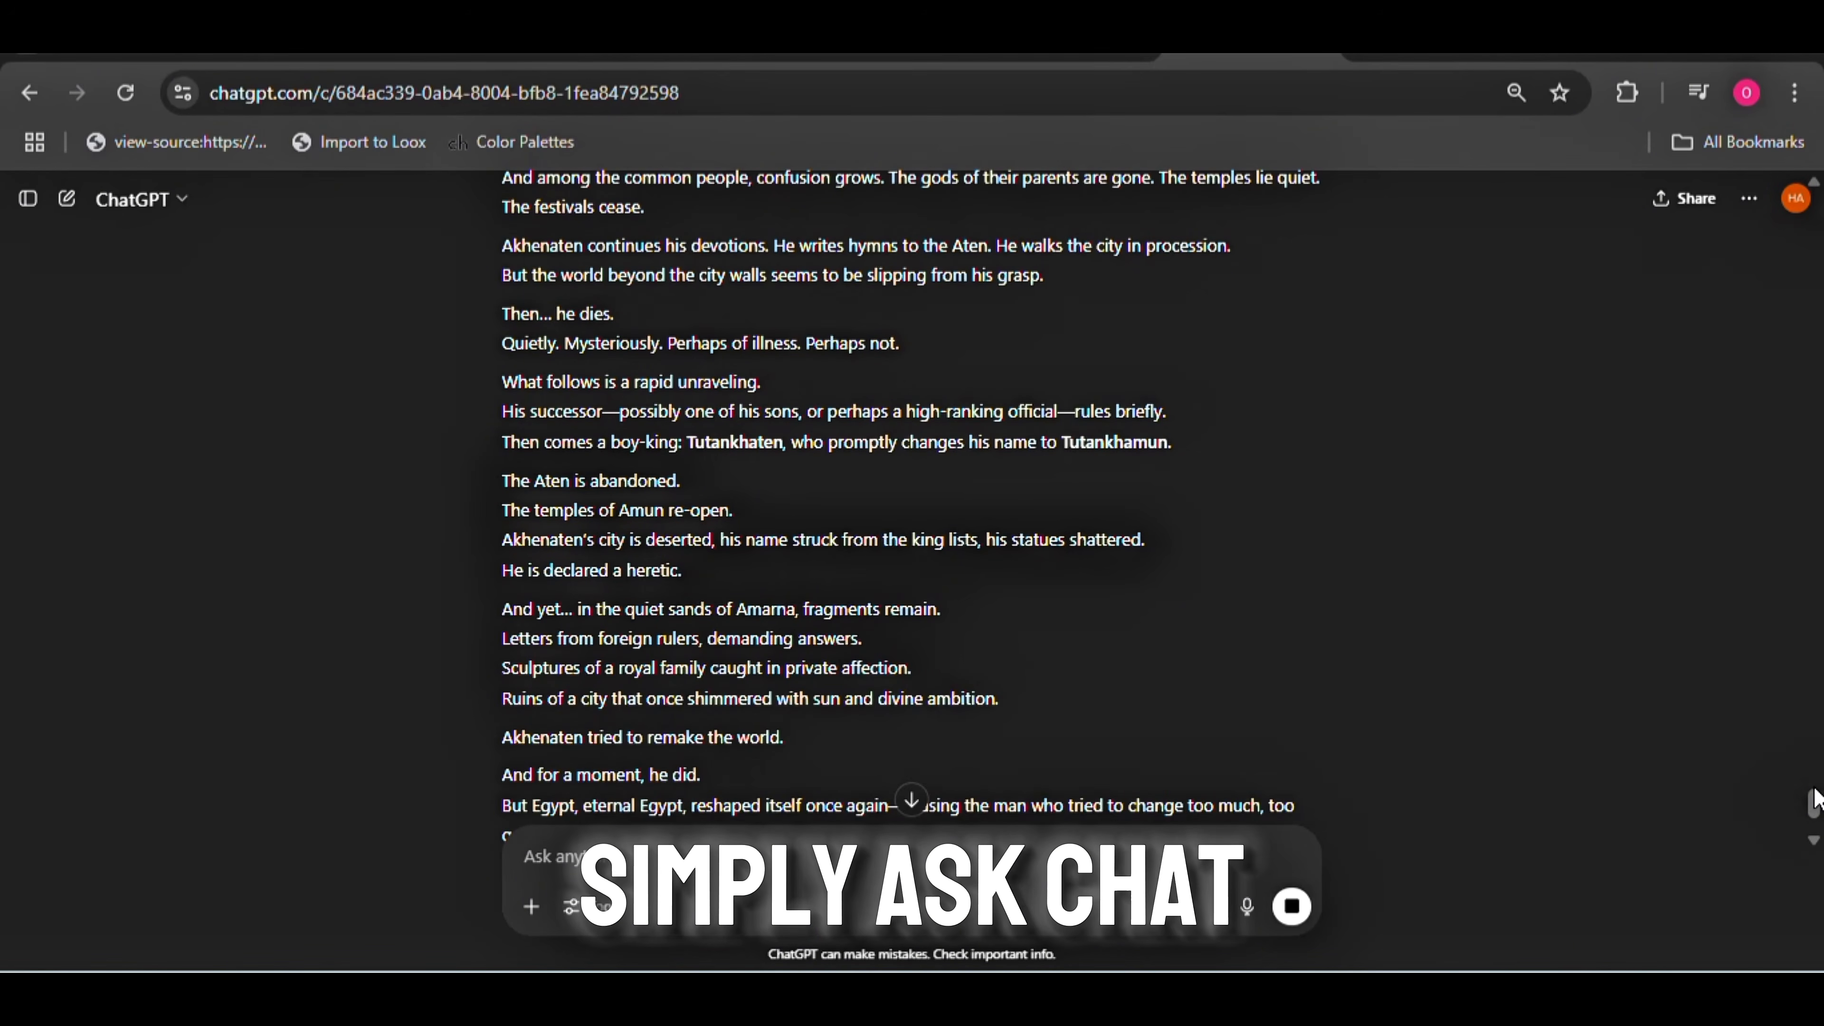
{"action": "left_click_drag", "start_coordinate": [1814, 790], "coordinate": [1813, 823]}
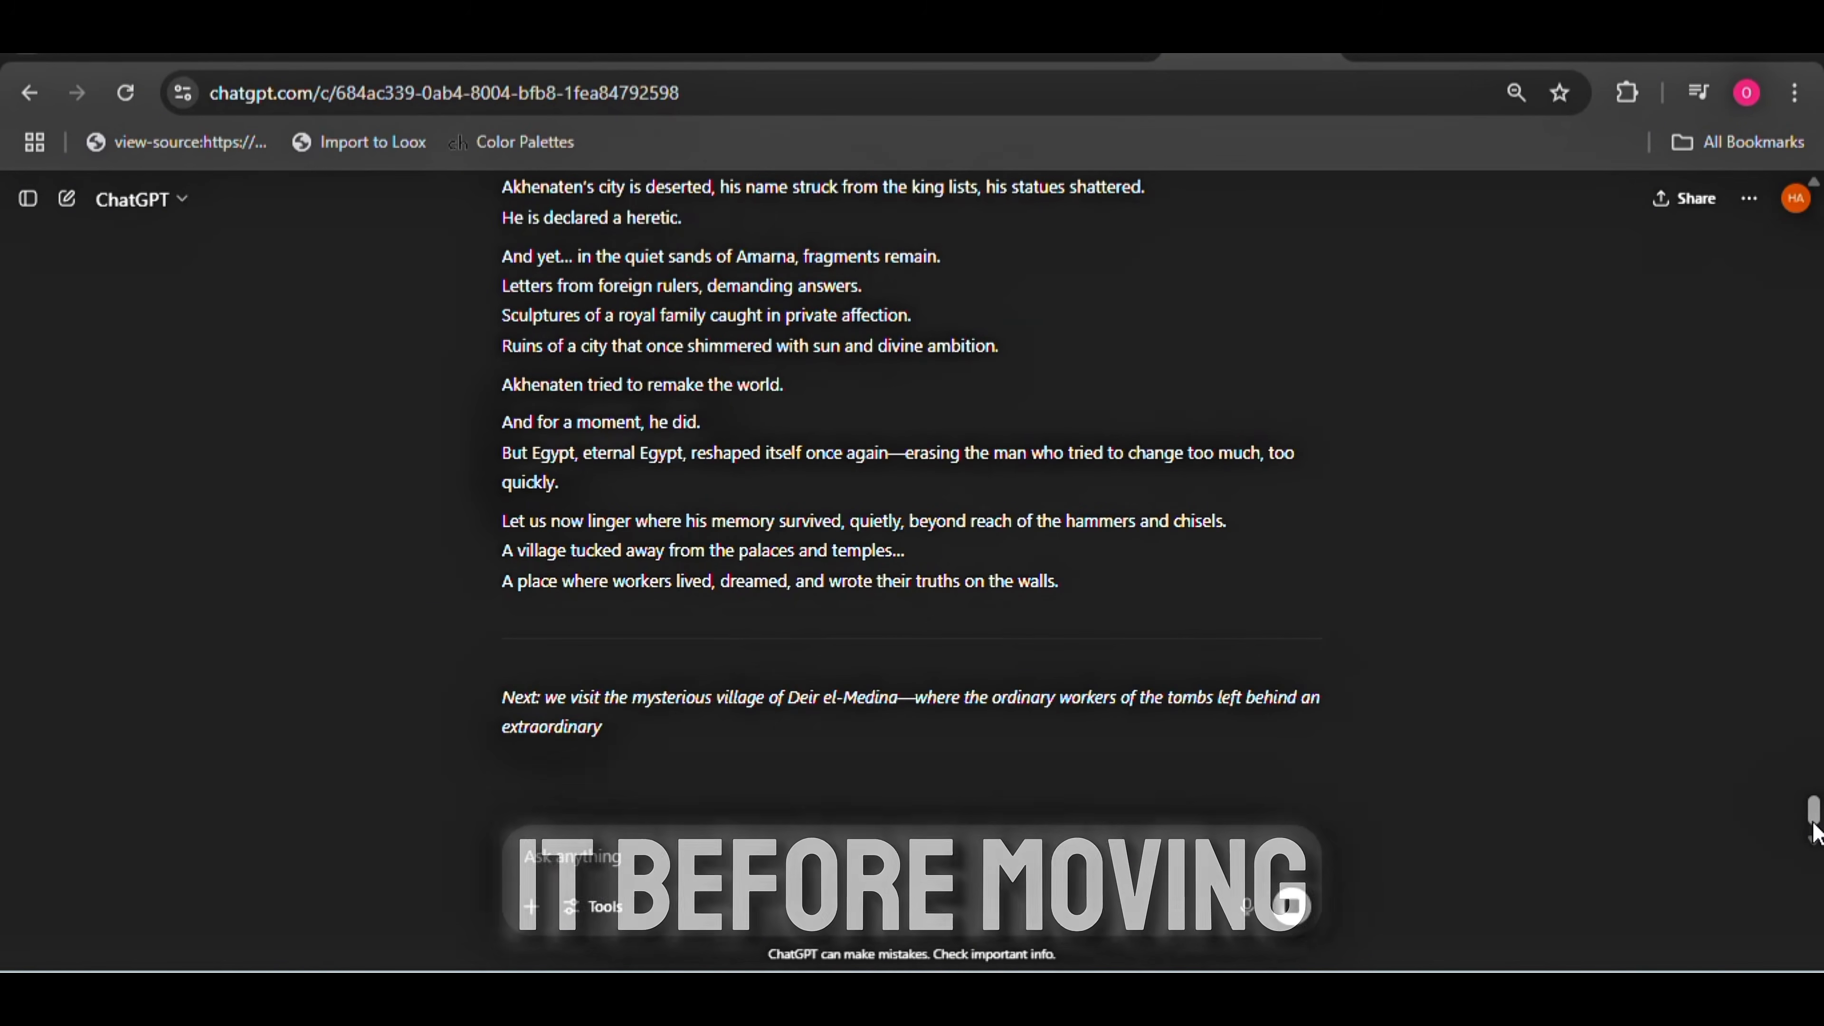
{"action": "scroll", "coordinate": [1796, 830], "scroll_direction": "down", "scroll_amount": 2}
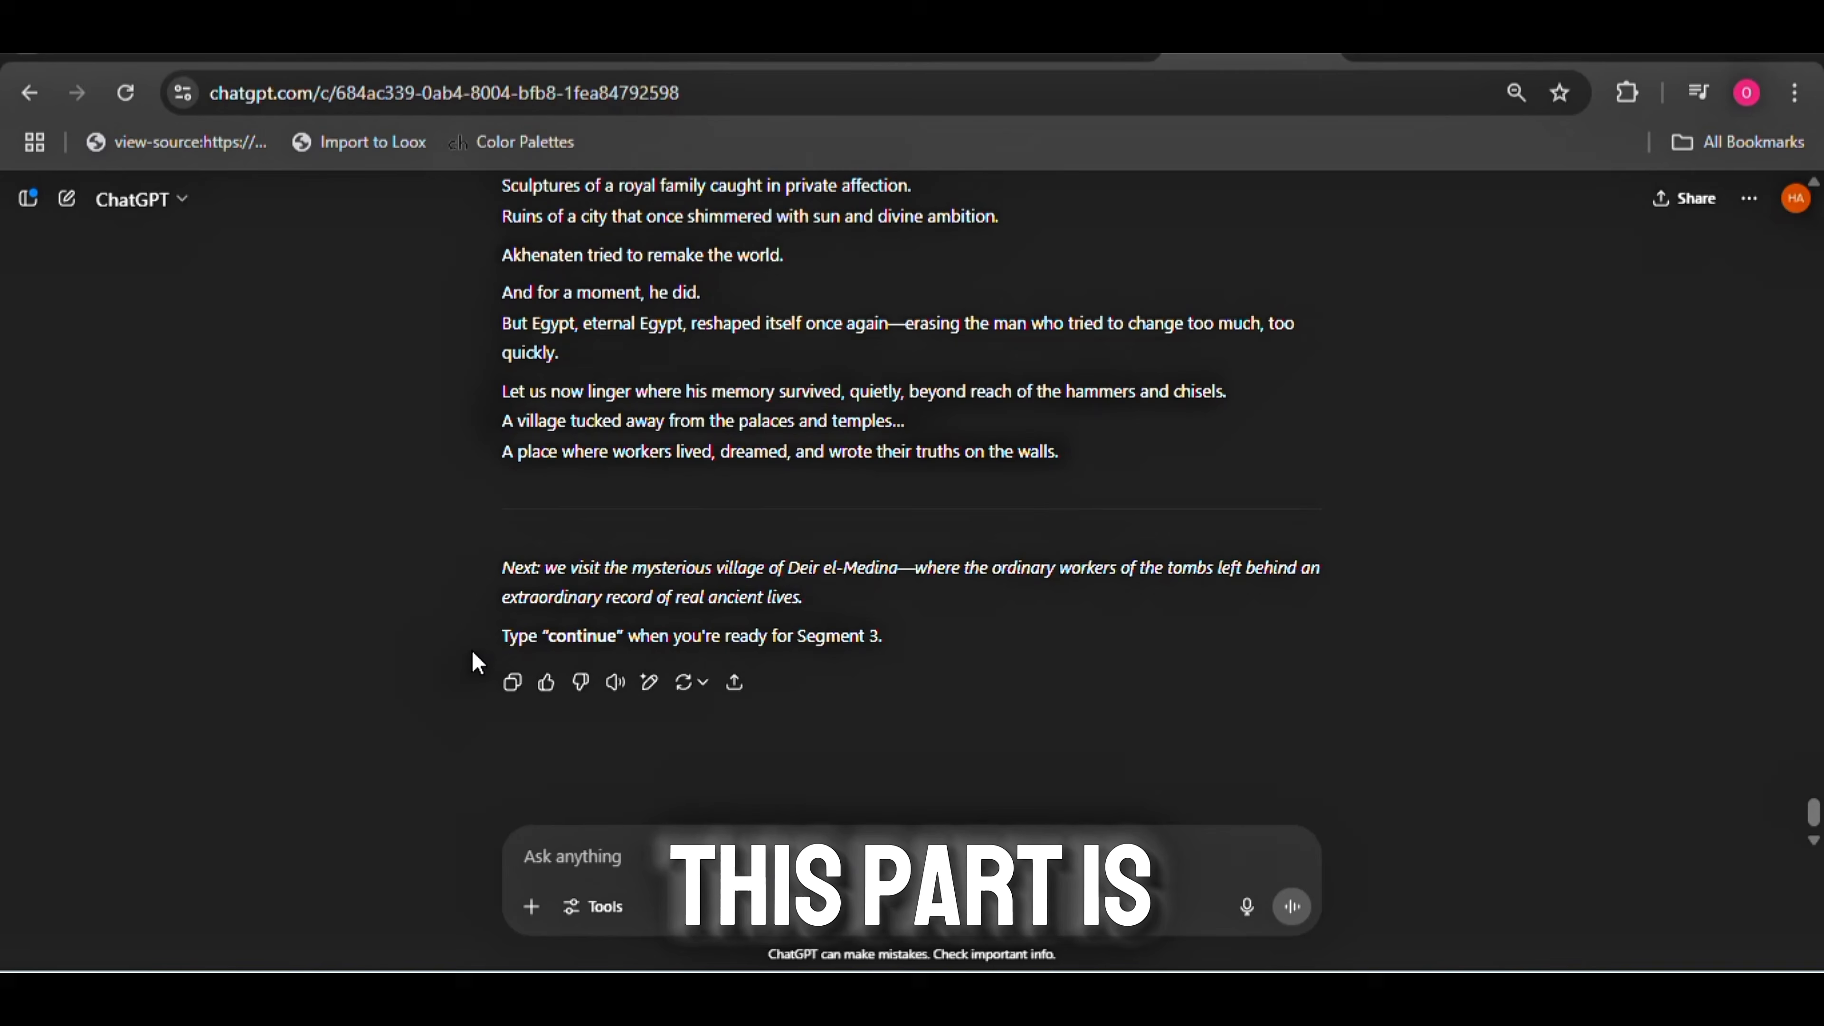
{"action": "left_click_drag", "start_coordinate": [475, 662], "coordinate": [831, 673]}
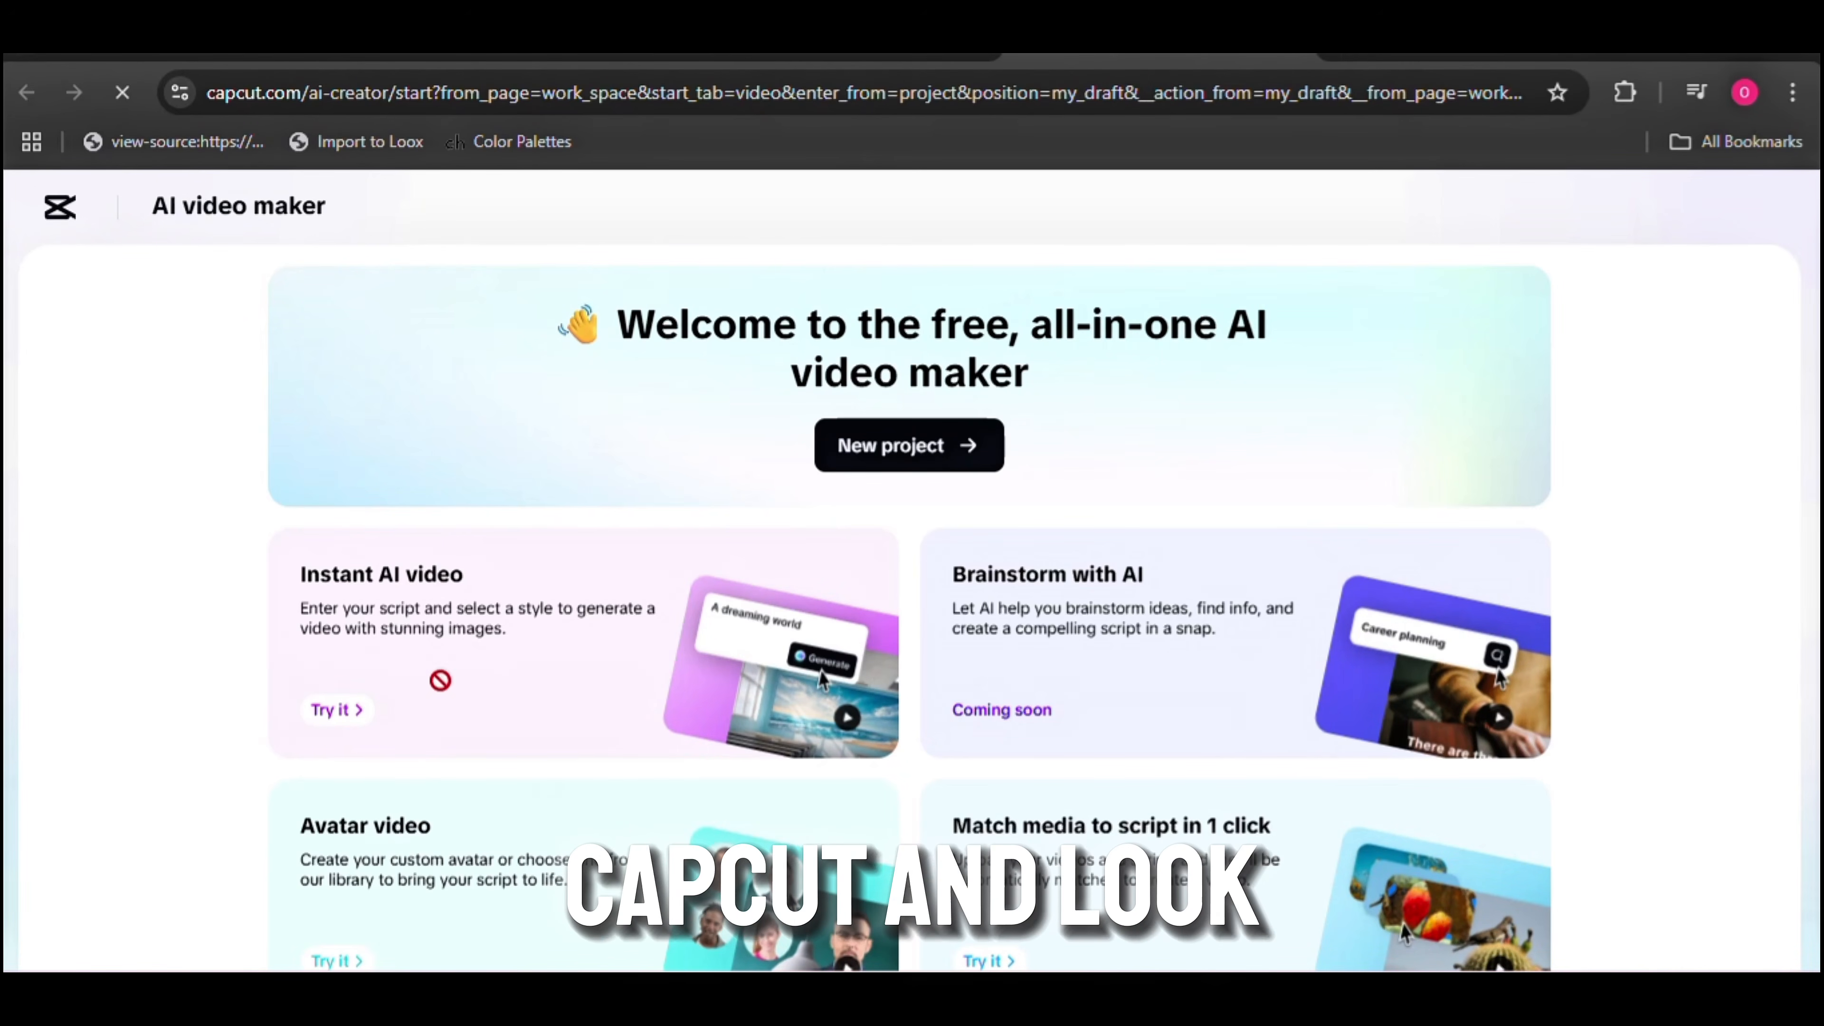
In CapCut's AI video maker, open Instant AI video and review the script text entered for the video
{"action": "left_click", "coordinate": [343, 724]}
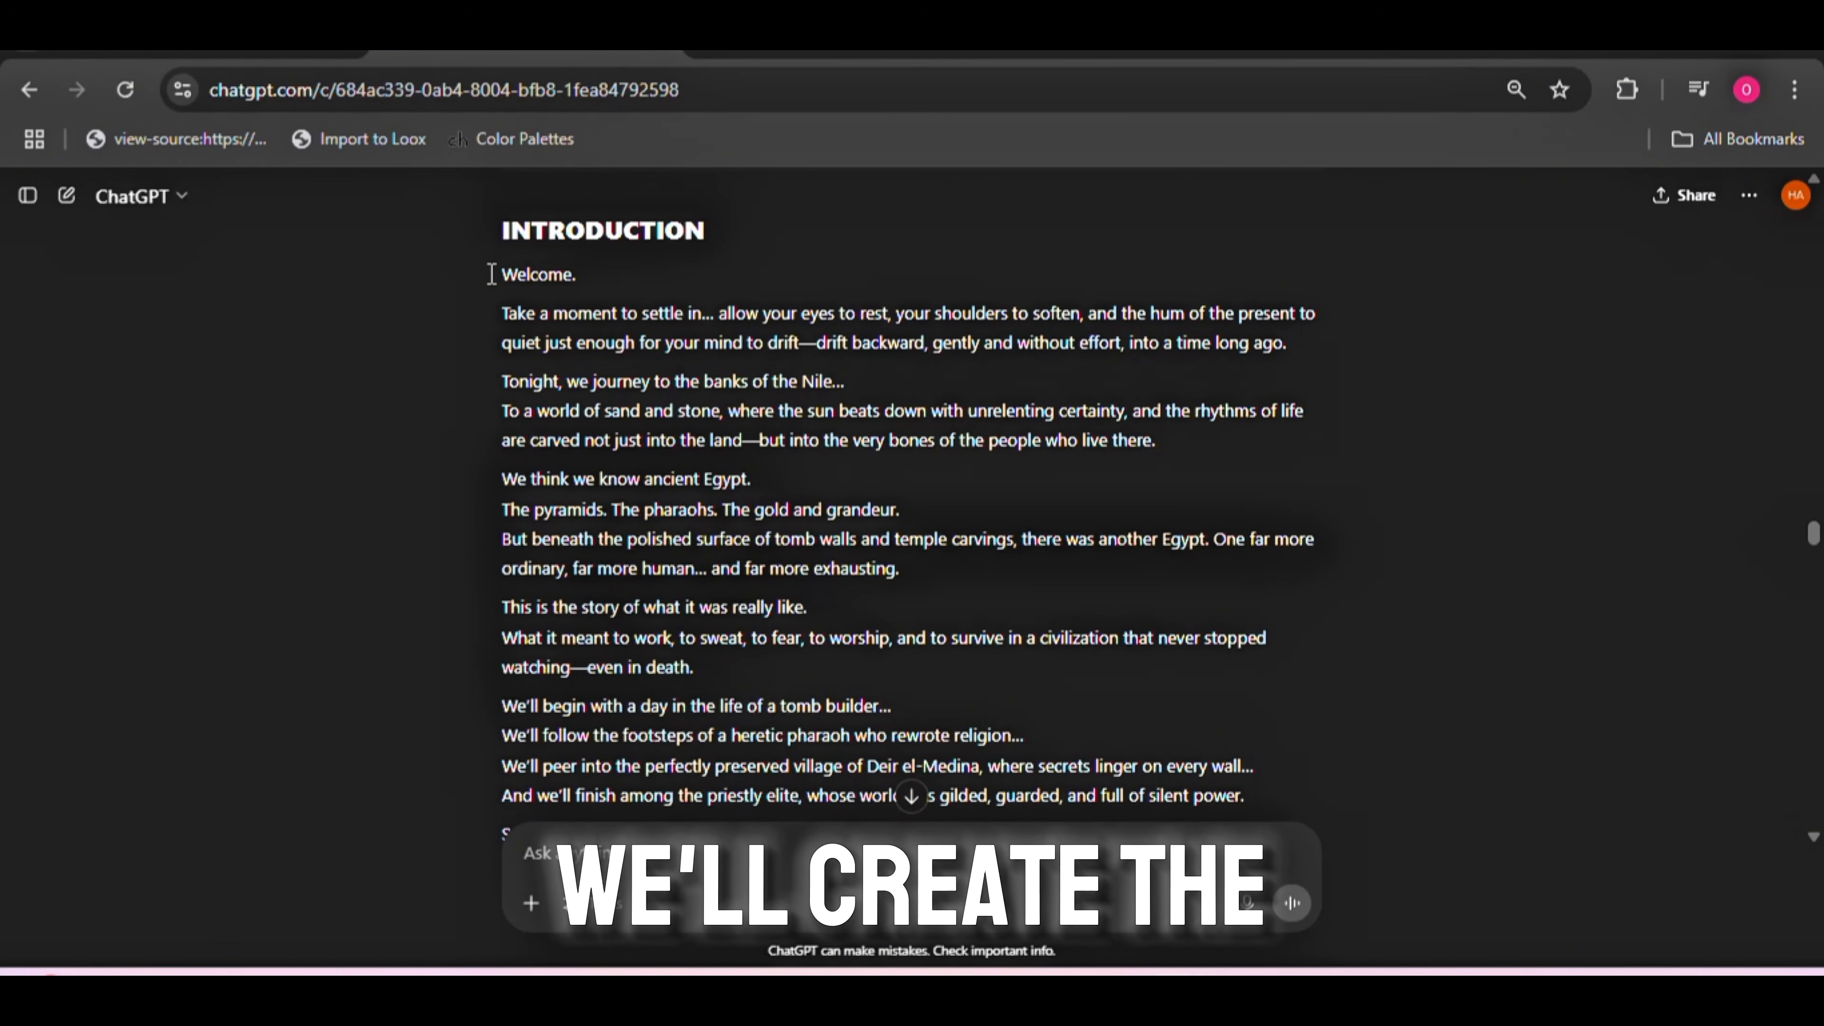
{"action": "left_click_drag", "start_coordinate": [491, 274], "coordinate": [1246, 797]}
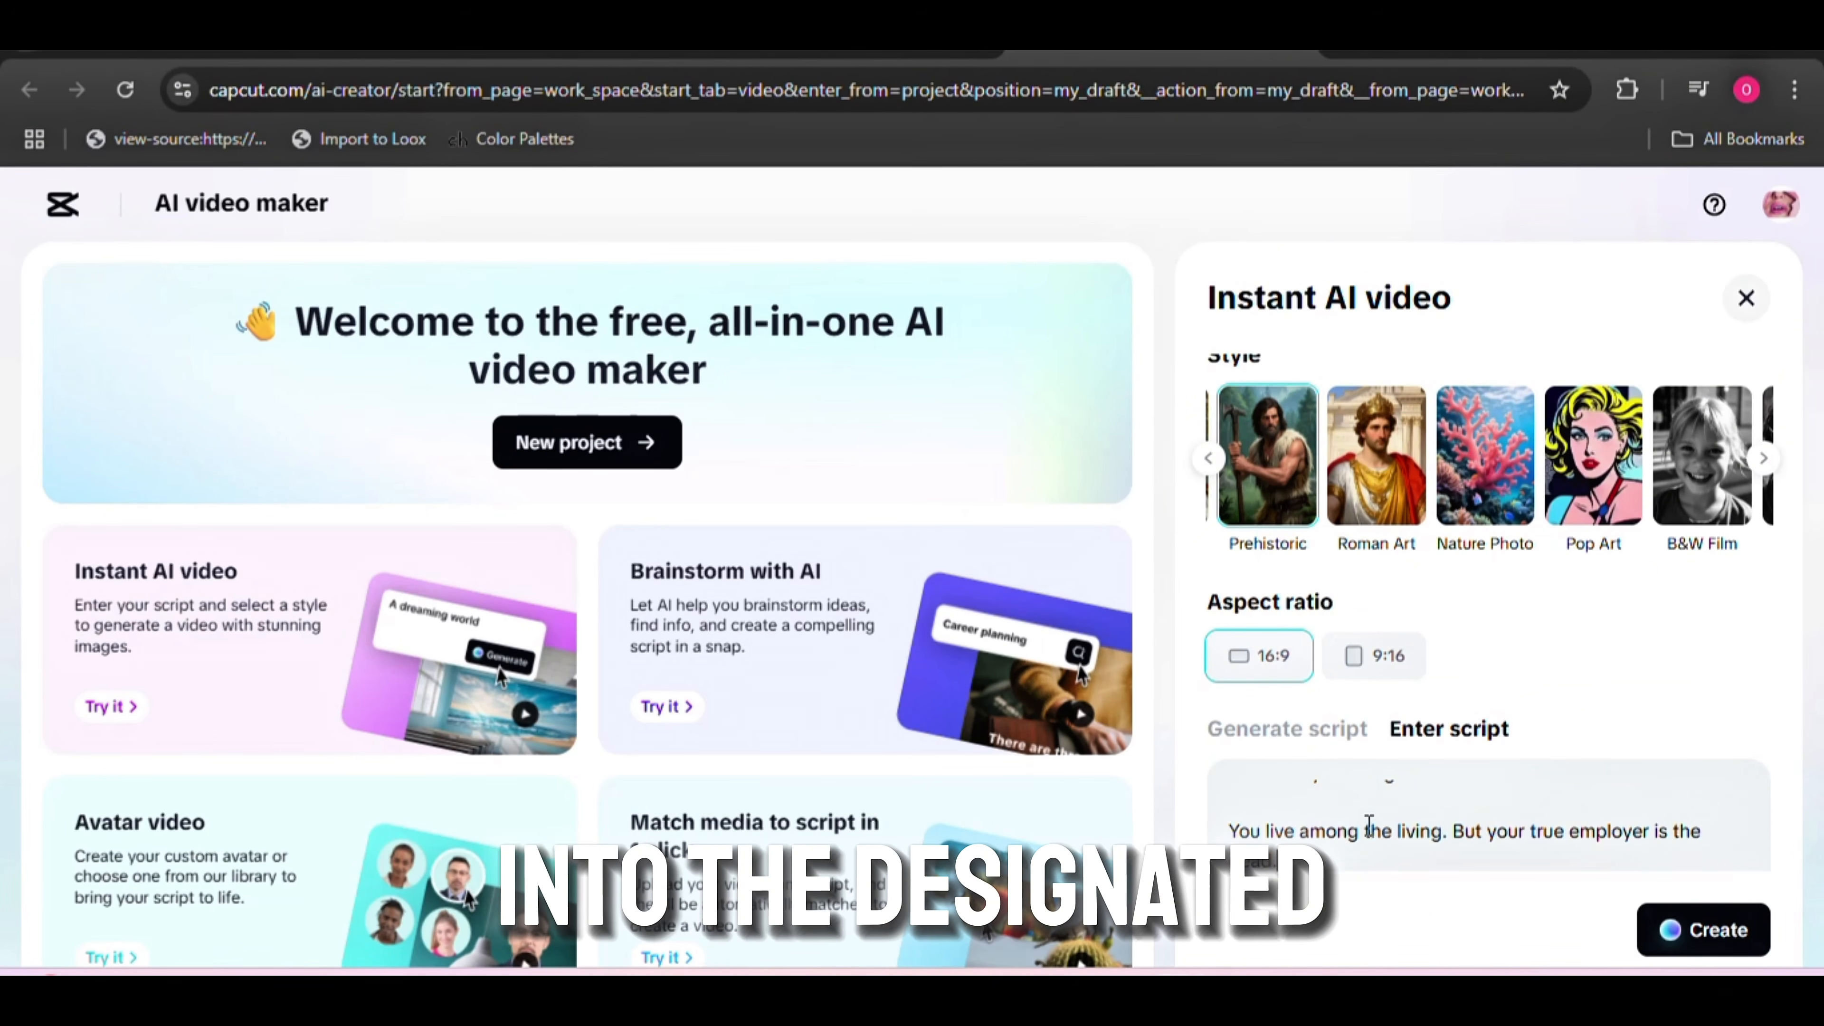
{"action": "scroll", "coordinate": [1370, 826], "scroll_direction": "down", "scroll_amount": 15}
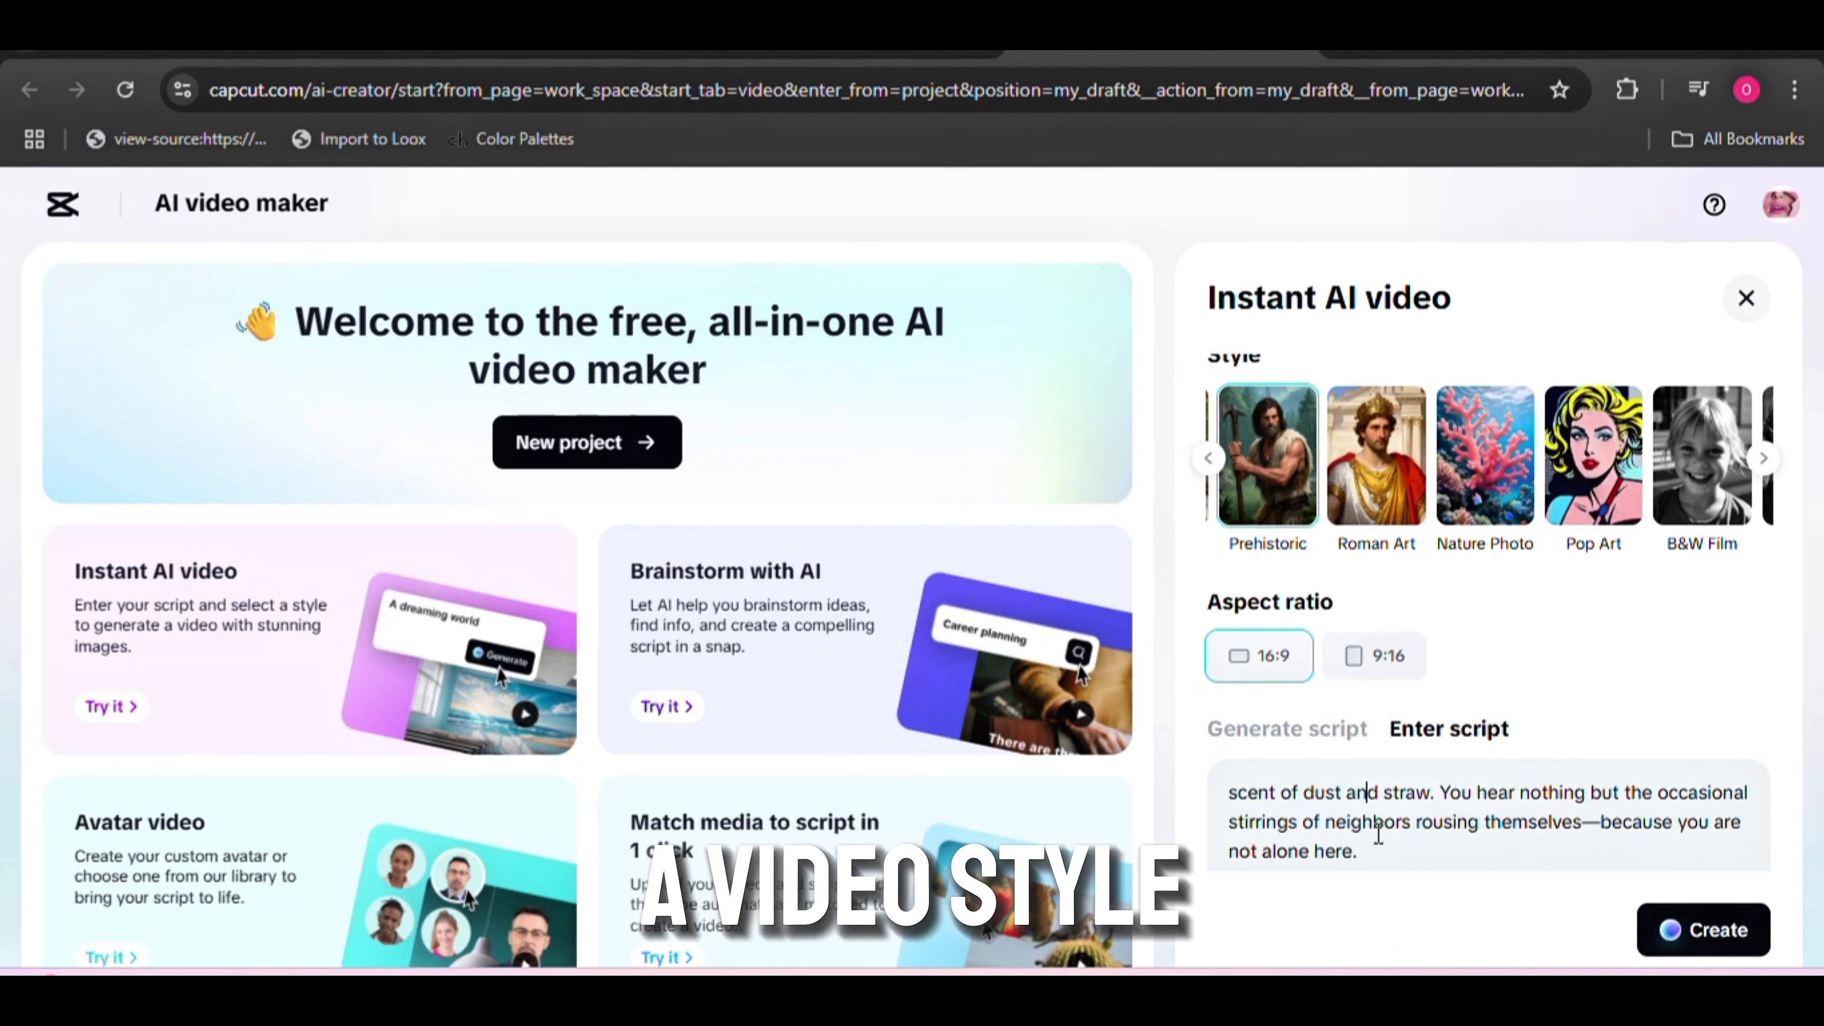
{"action": "scroll", "coordinate": [1370, 826], "scroll_direction": "up", "scroll_amount": 15}
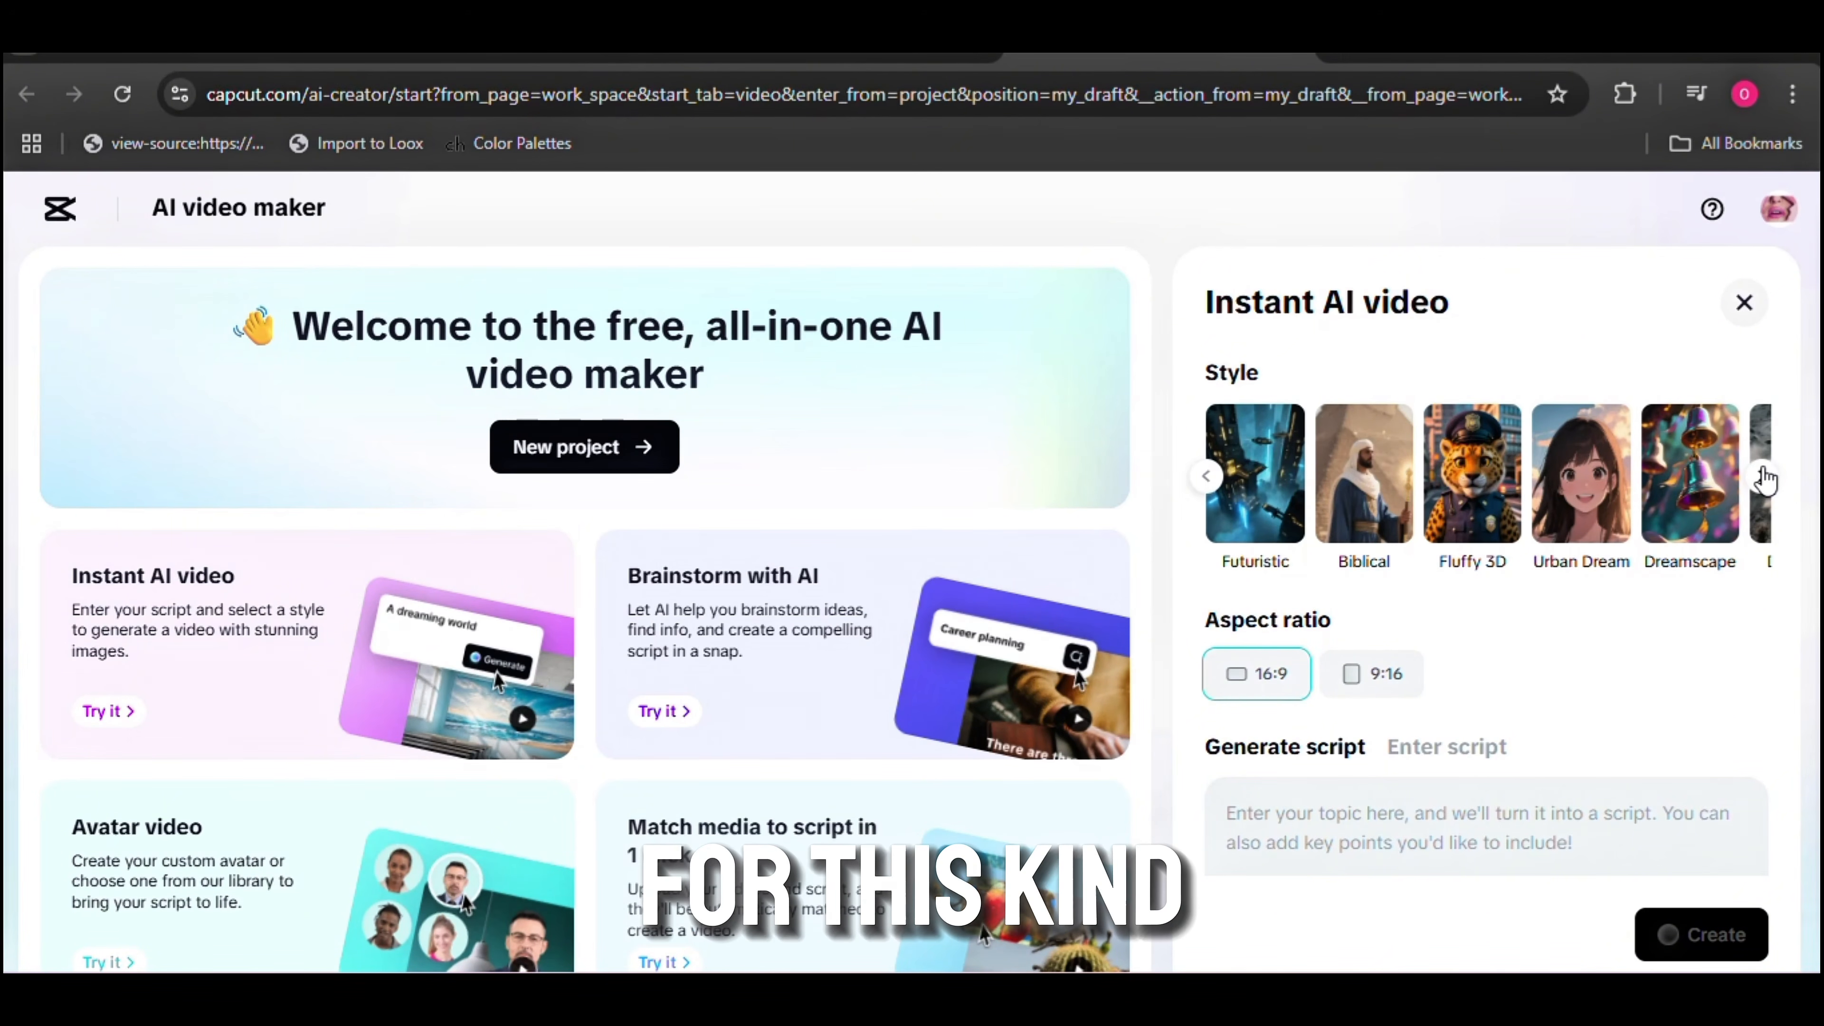
Browse the available Instant AI video styles and place the cursor in the script topic field
{"action": "left_click", "coordinate": [1766, 473]}
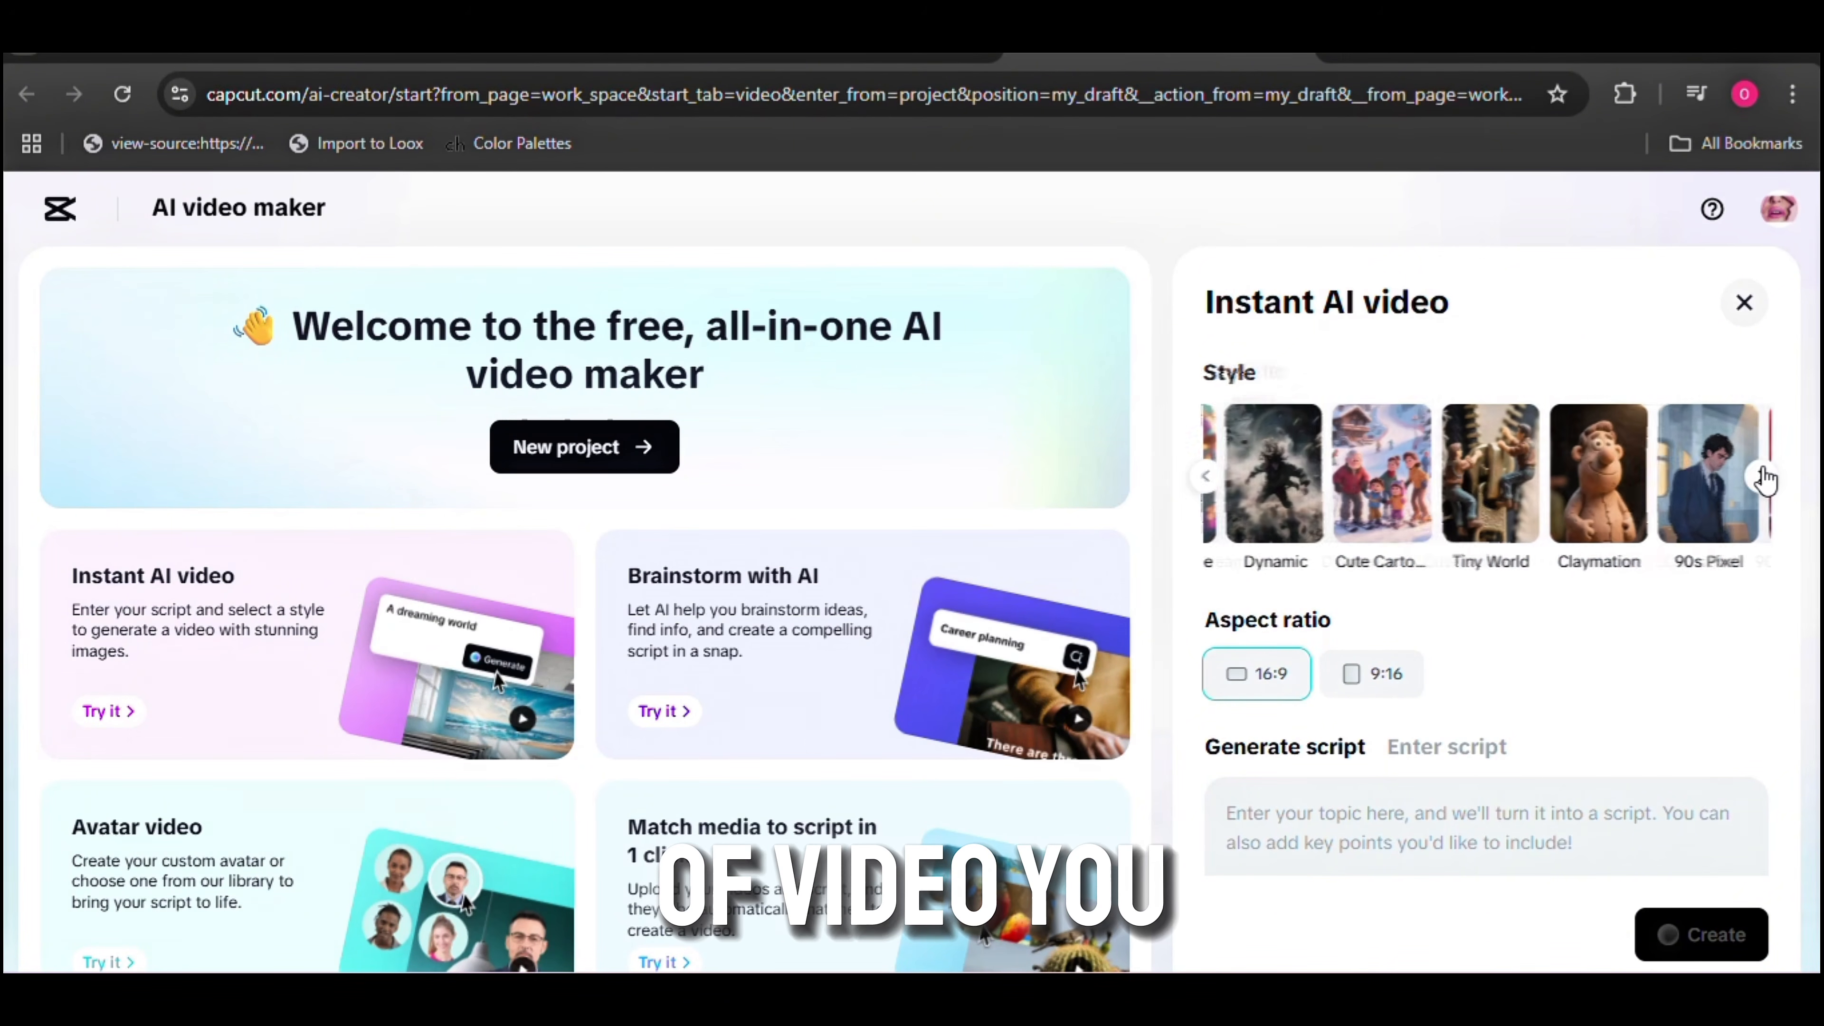
{"action": "left_click", "coordinate": [1765, 476]}
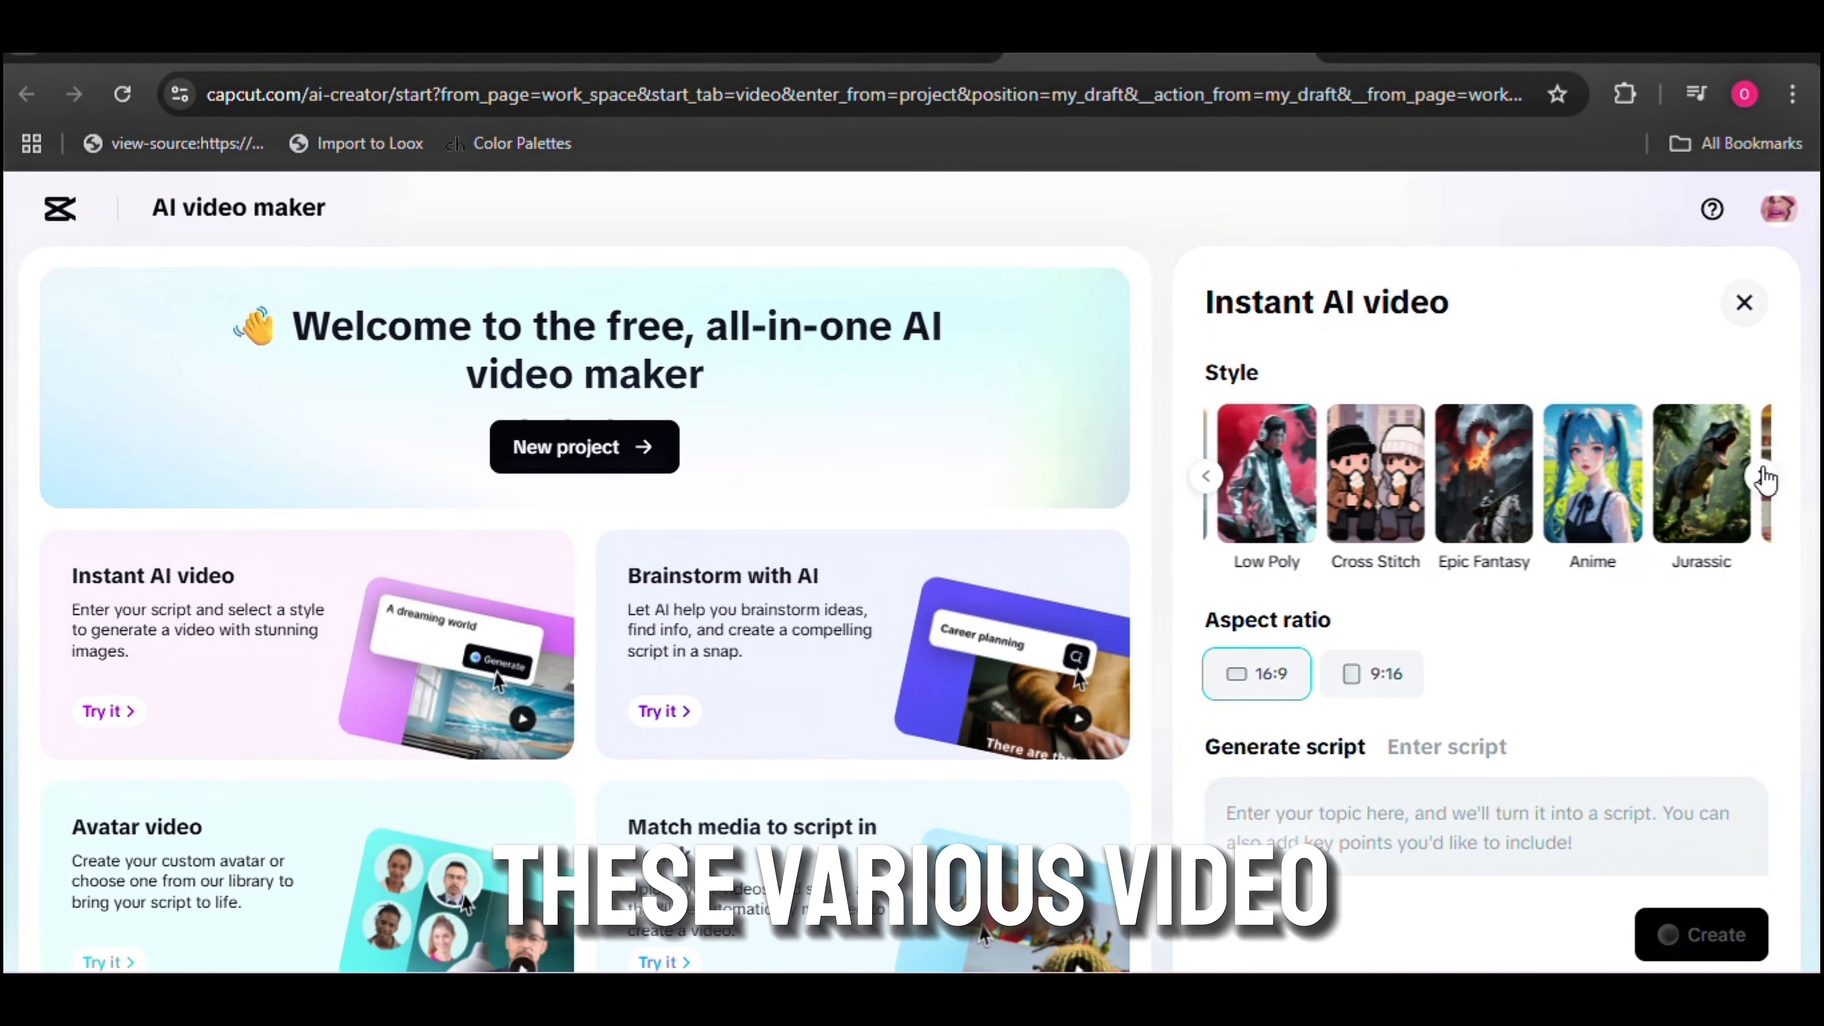
{"action": "left_click", "coordinate": [1765, 476]}
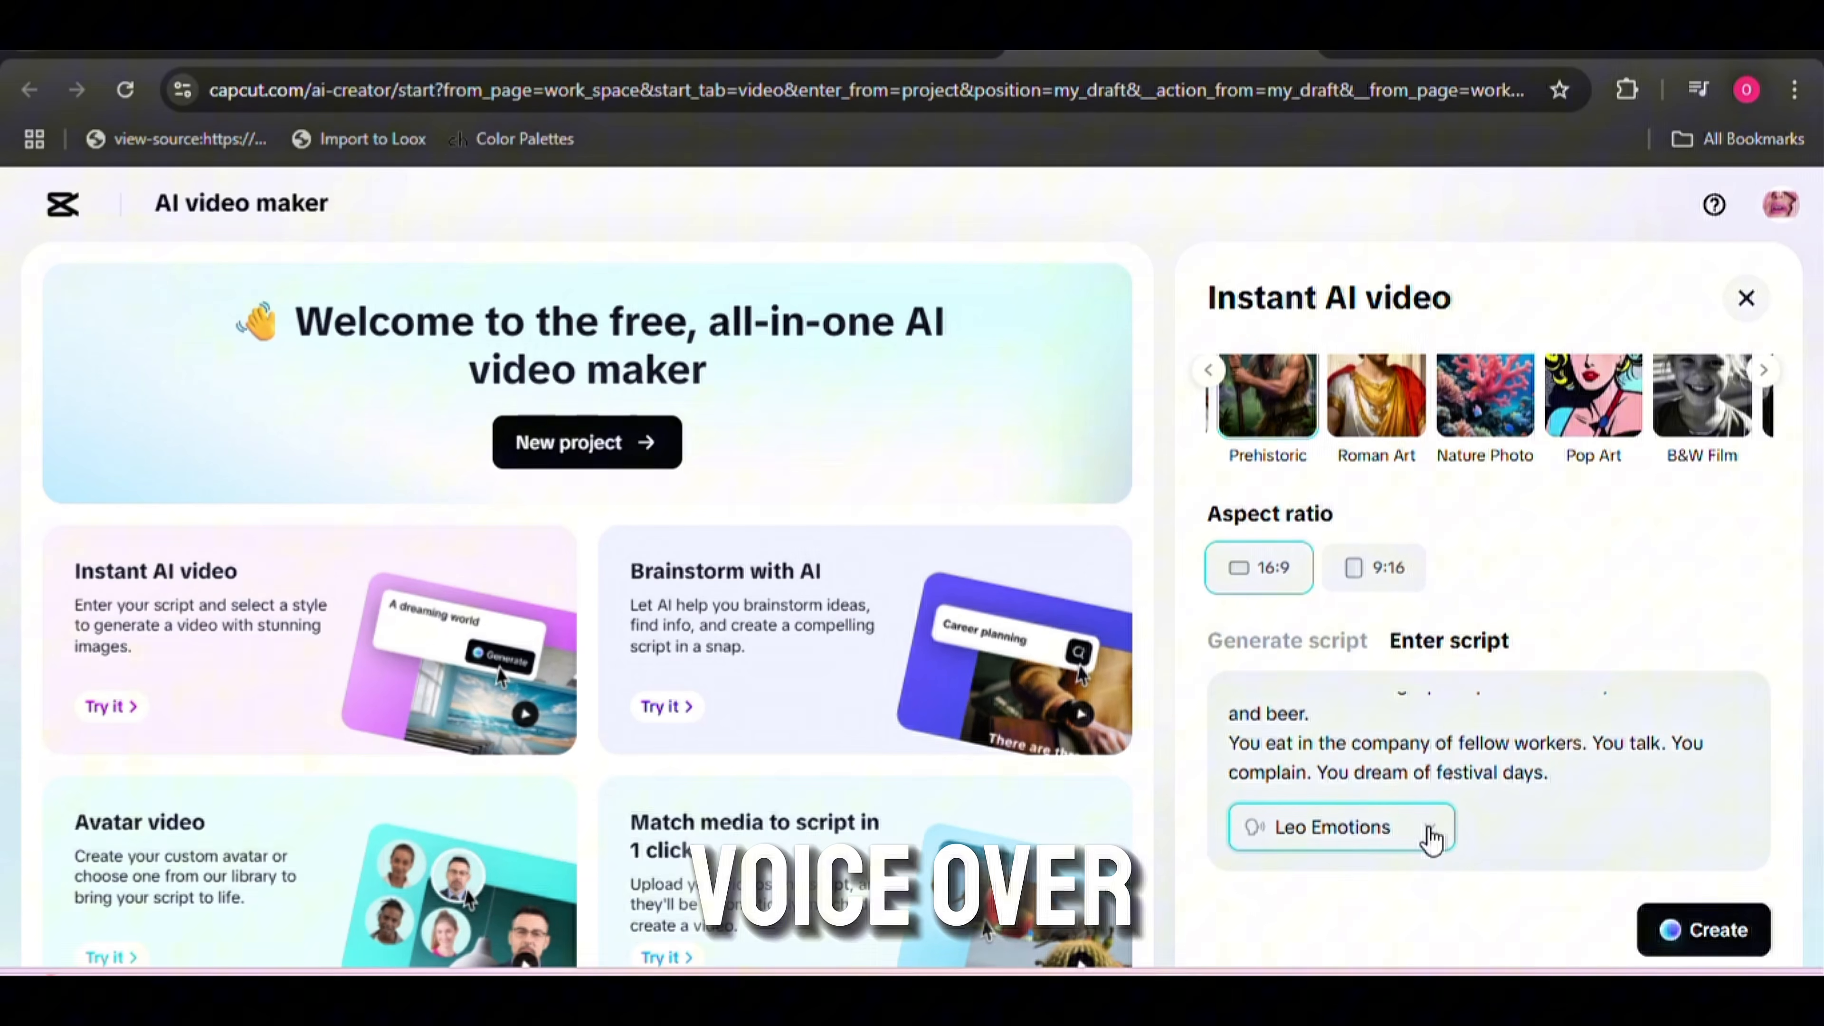
{"action": "left_click", "coordinate": [1429, 832]}
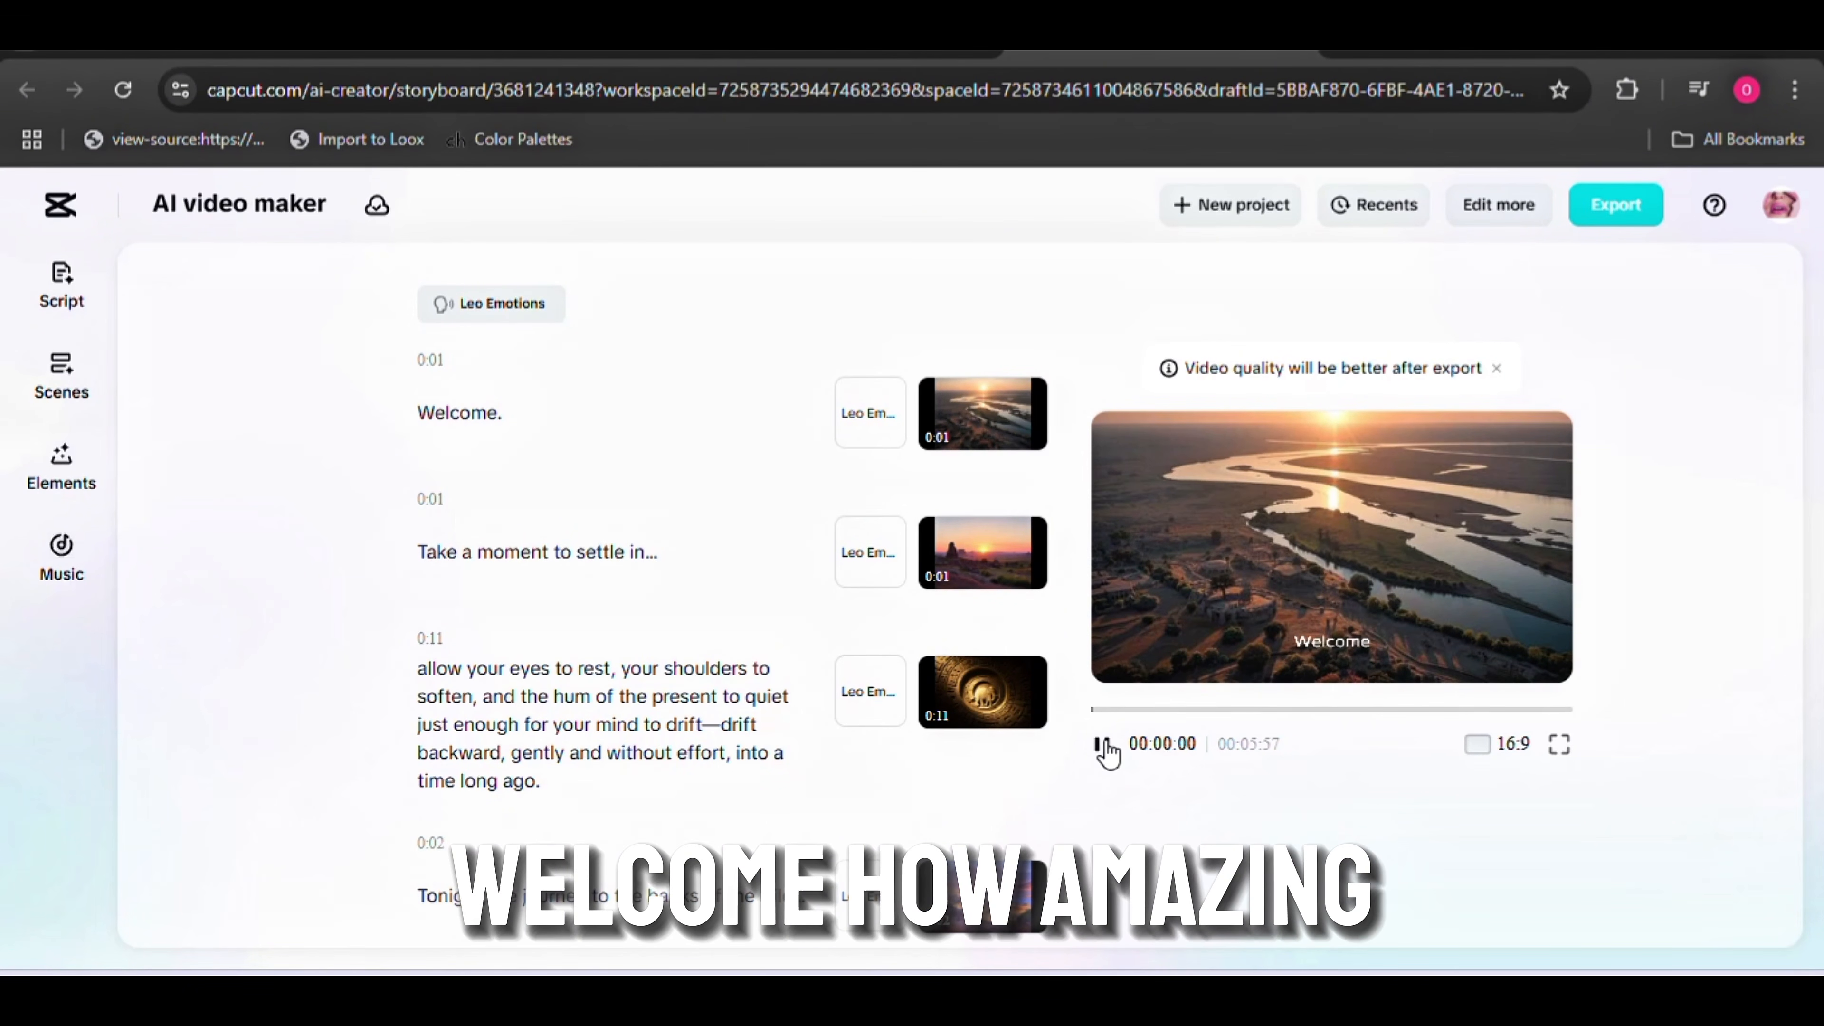
Pause the generated video's preview and open the Scenes settings of the storyboard
{"action": "left_click", "coordinate": [1105, 746]}
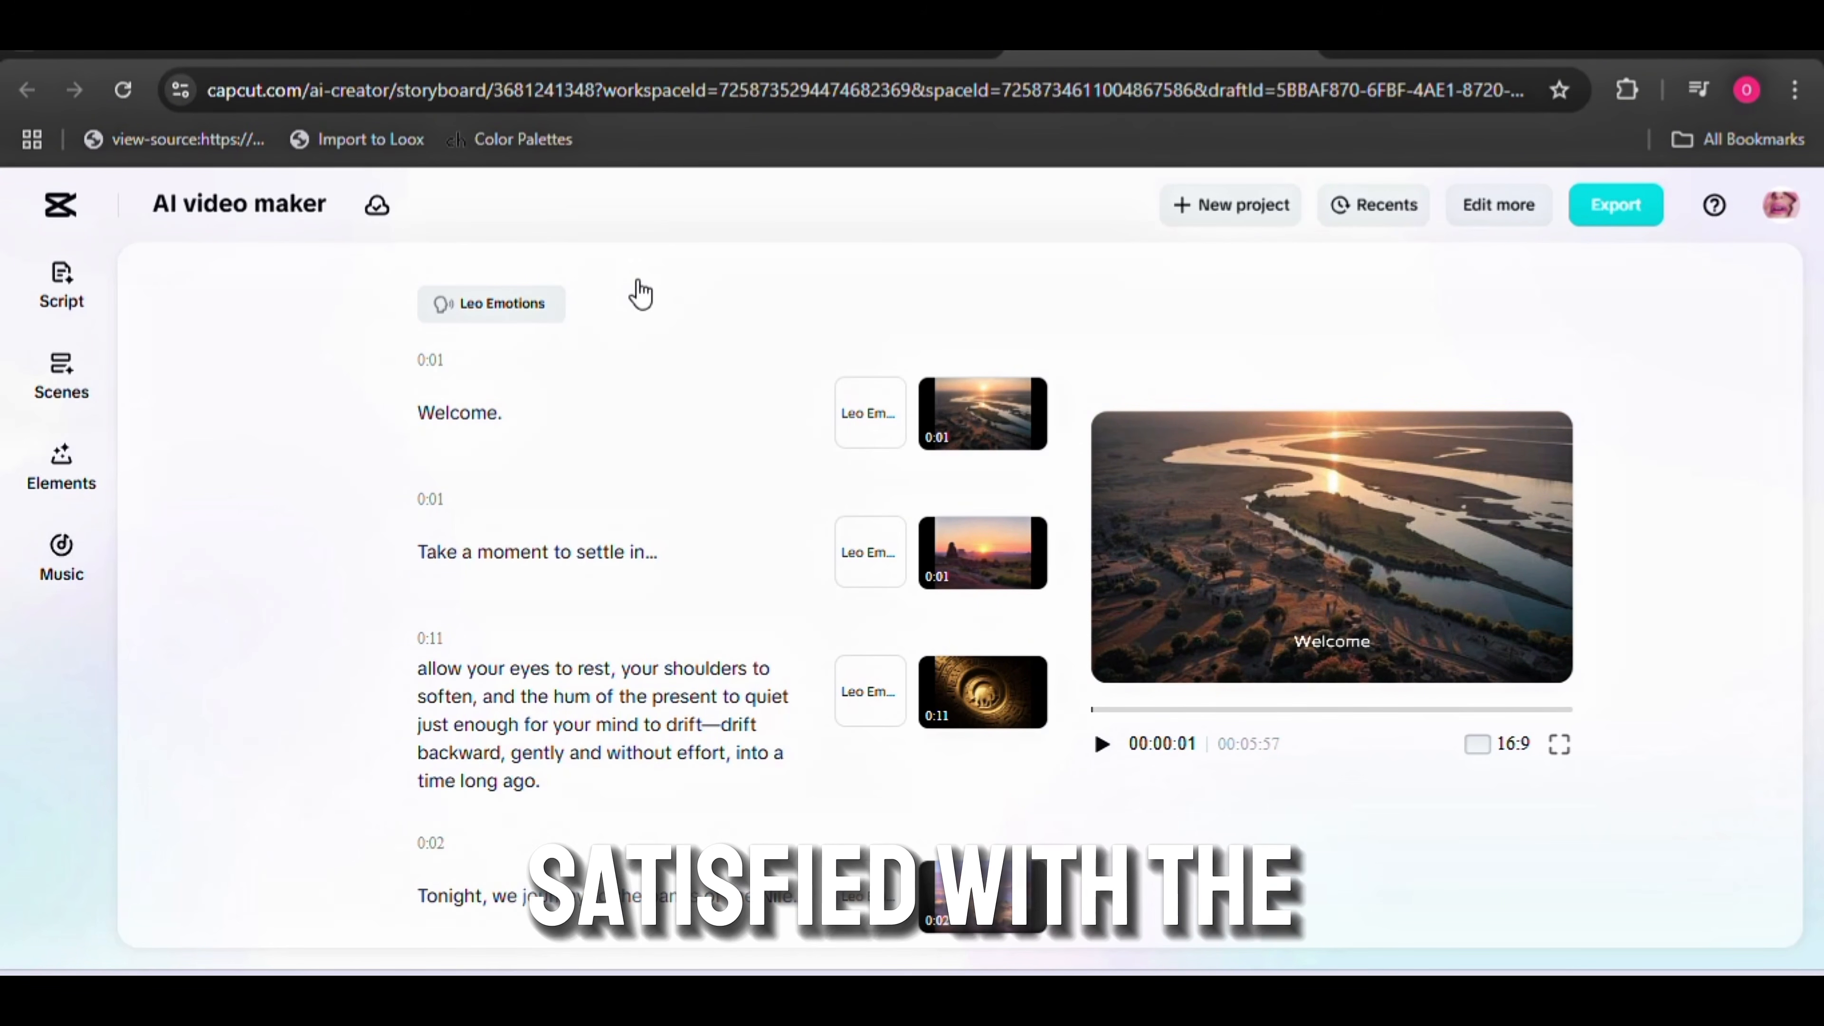
{"action": "left_click", "coordinate": [61, 399]}
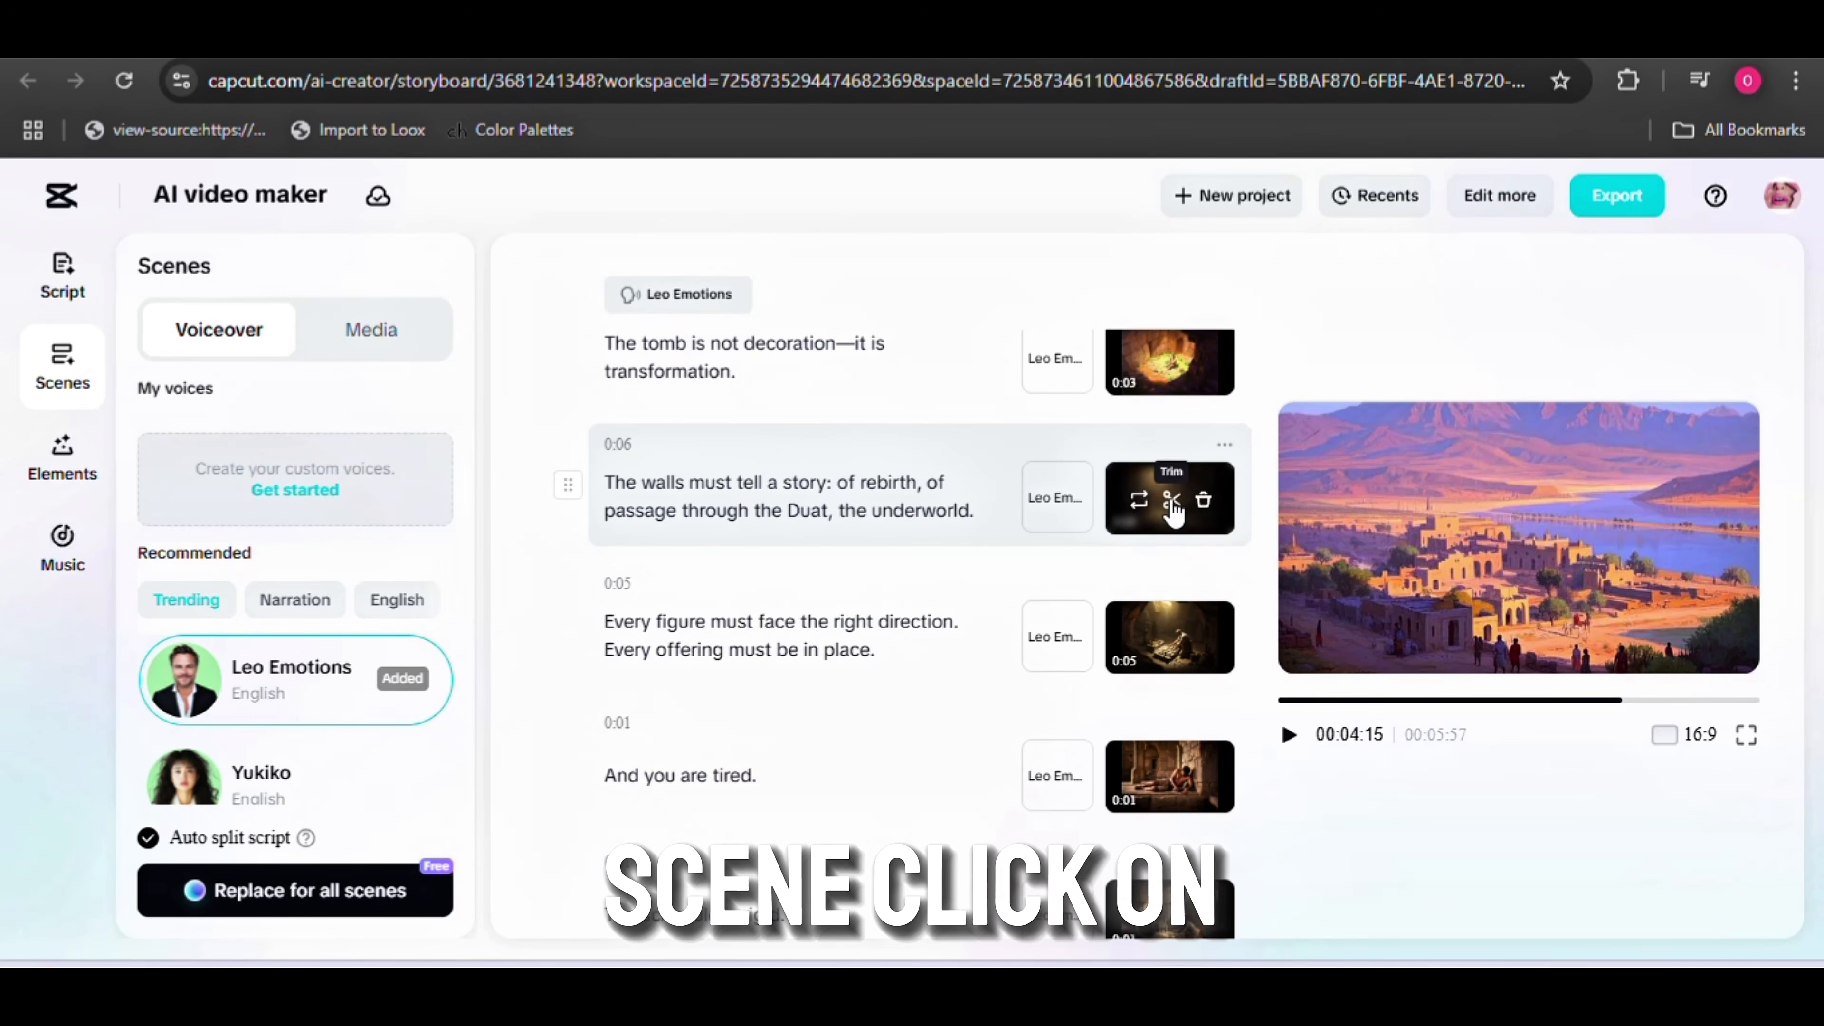
Open the AI media replacement for the scene "The walls must tell a story", browse its styles, and close it without generating
{"action": "left_click", "coordinate": [1139, 503]}
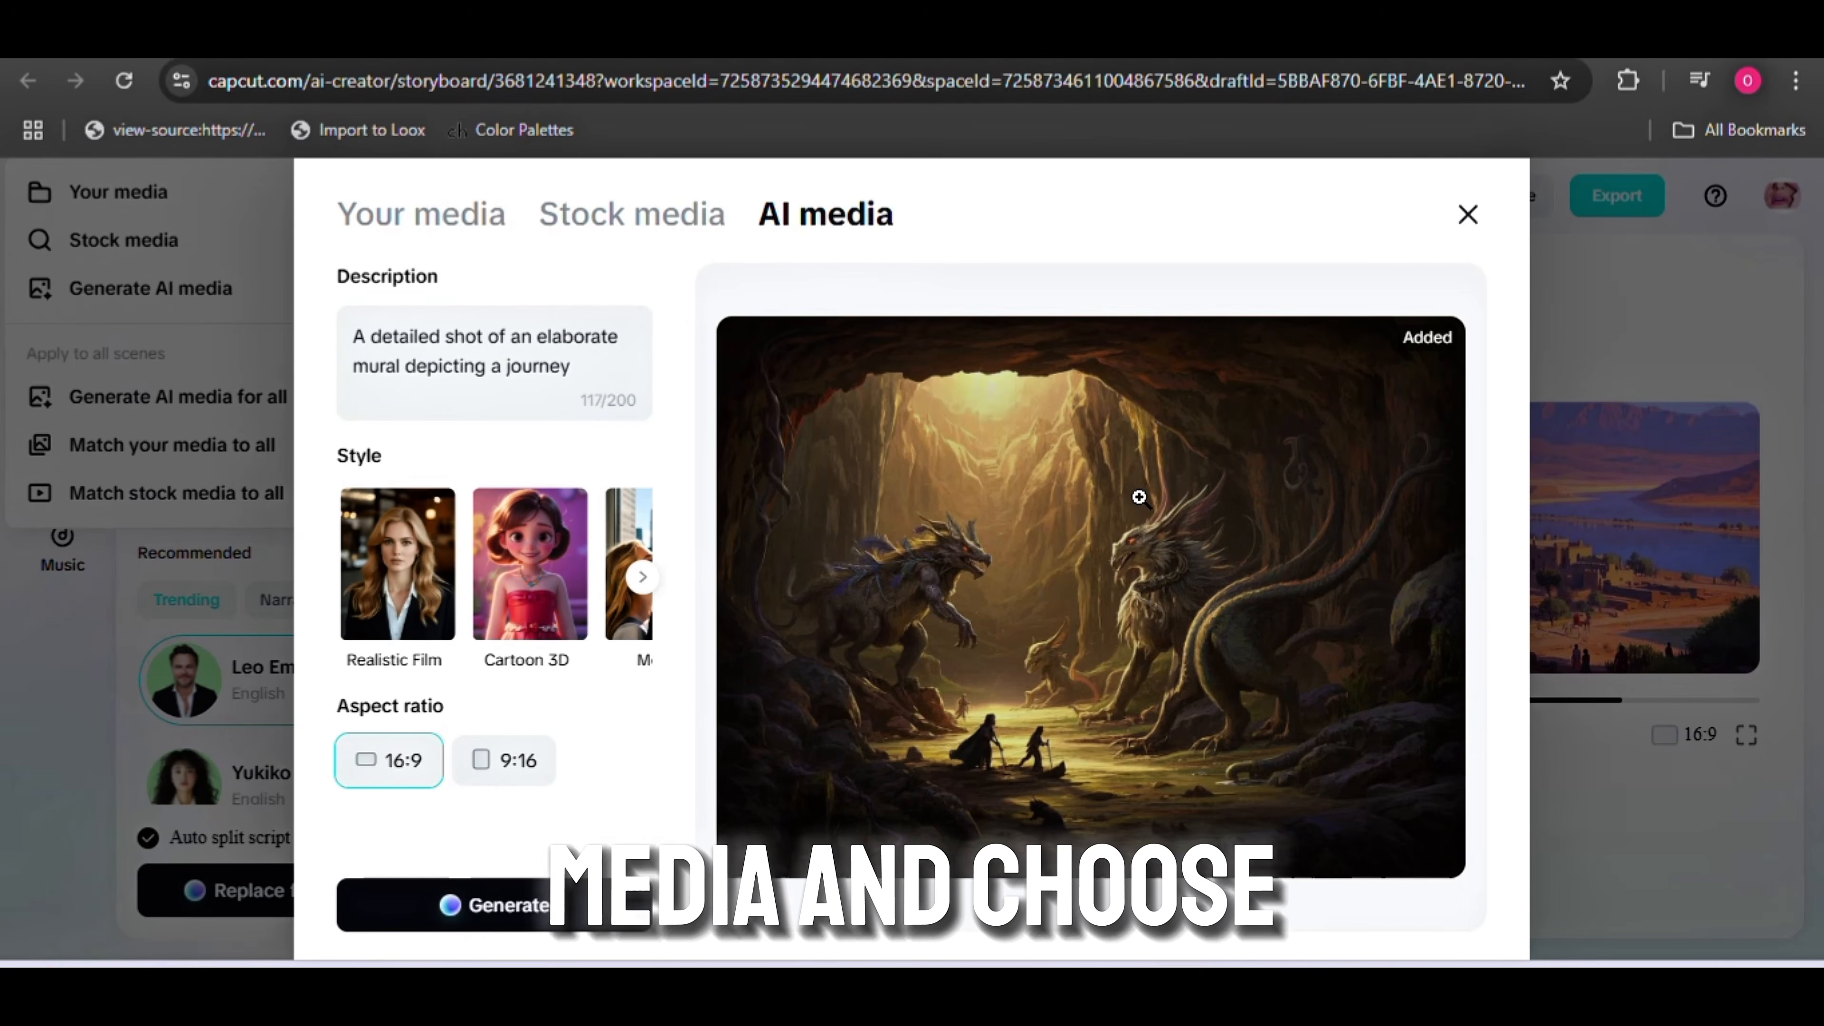
{"action": "left_click", "coordinate": [643, 578]}
{"action": "left_click", "coordinate": [644, 579]}
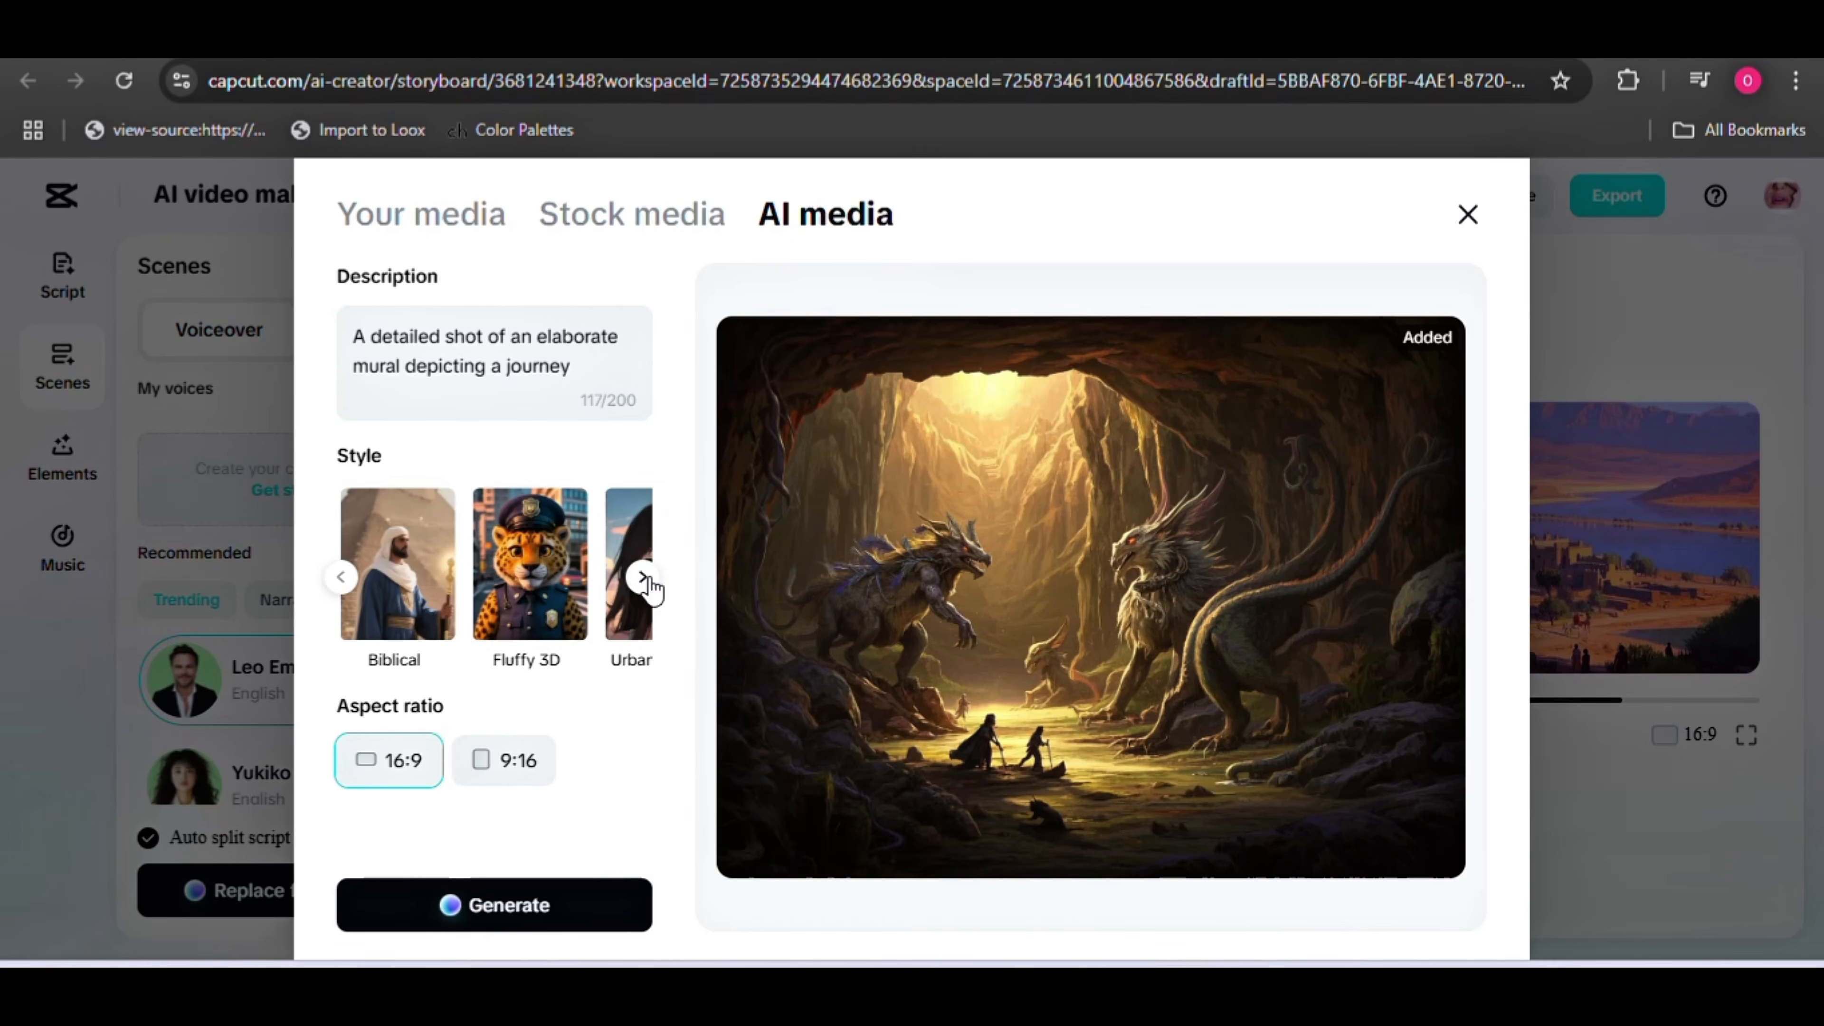
{"action": "left_click", "coordinate": [644, 579]}
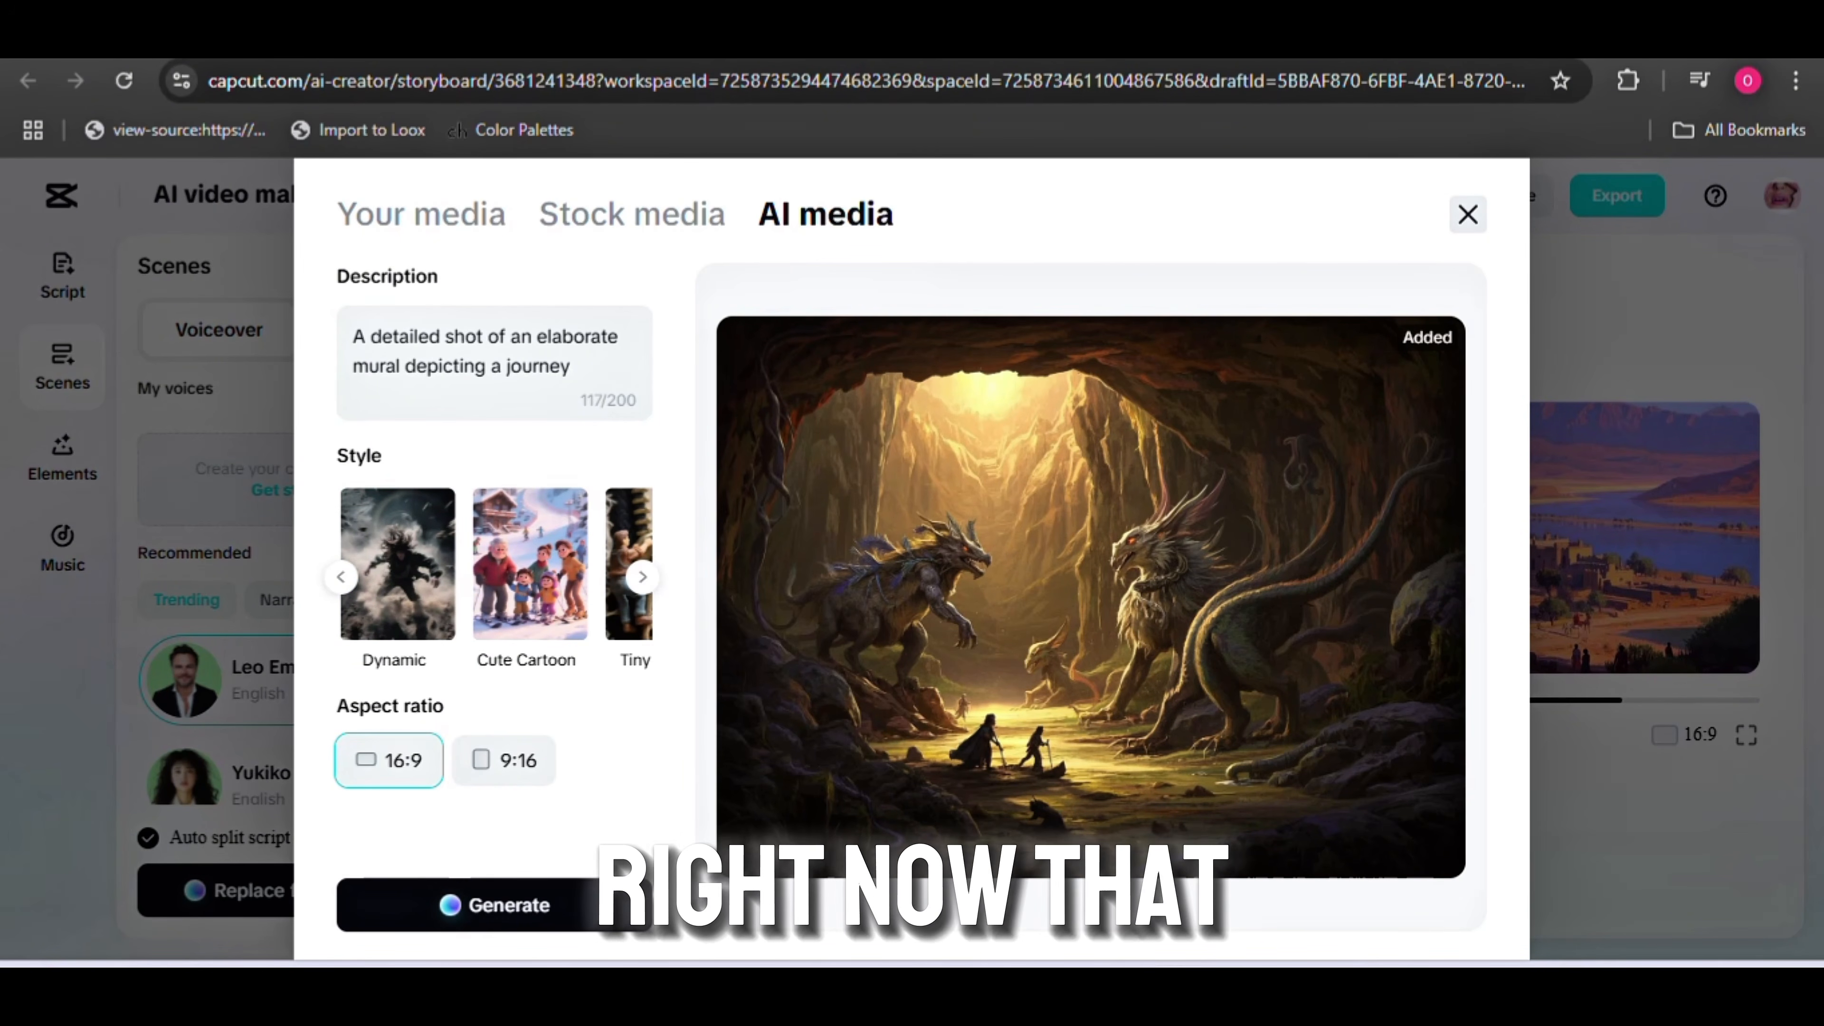
{"action": "left_click", "coordinate": [1467, 214]}
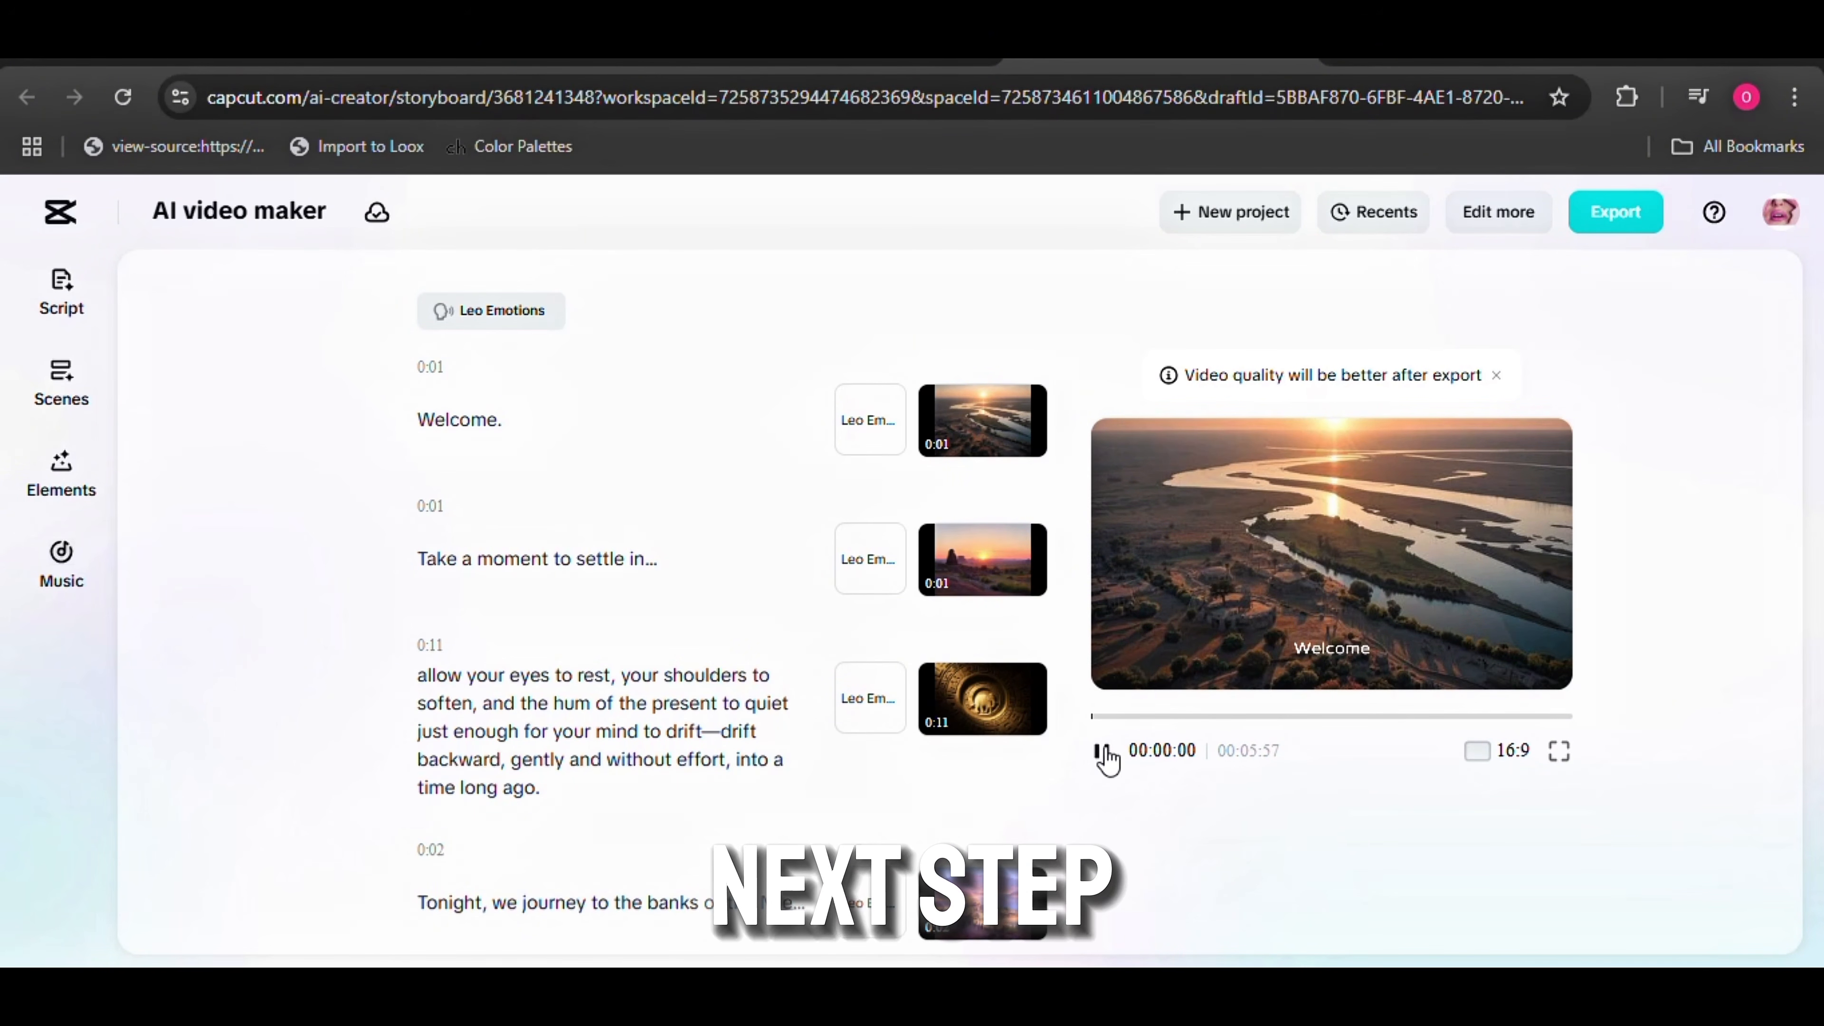
Pause the storyboard's video preview playback
{"action": "left_click", "coordinate": [1103, 752]}
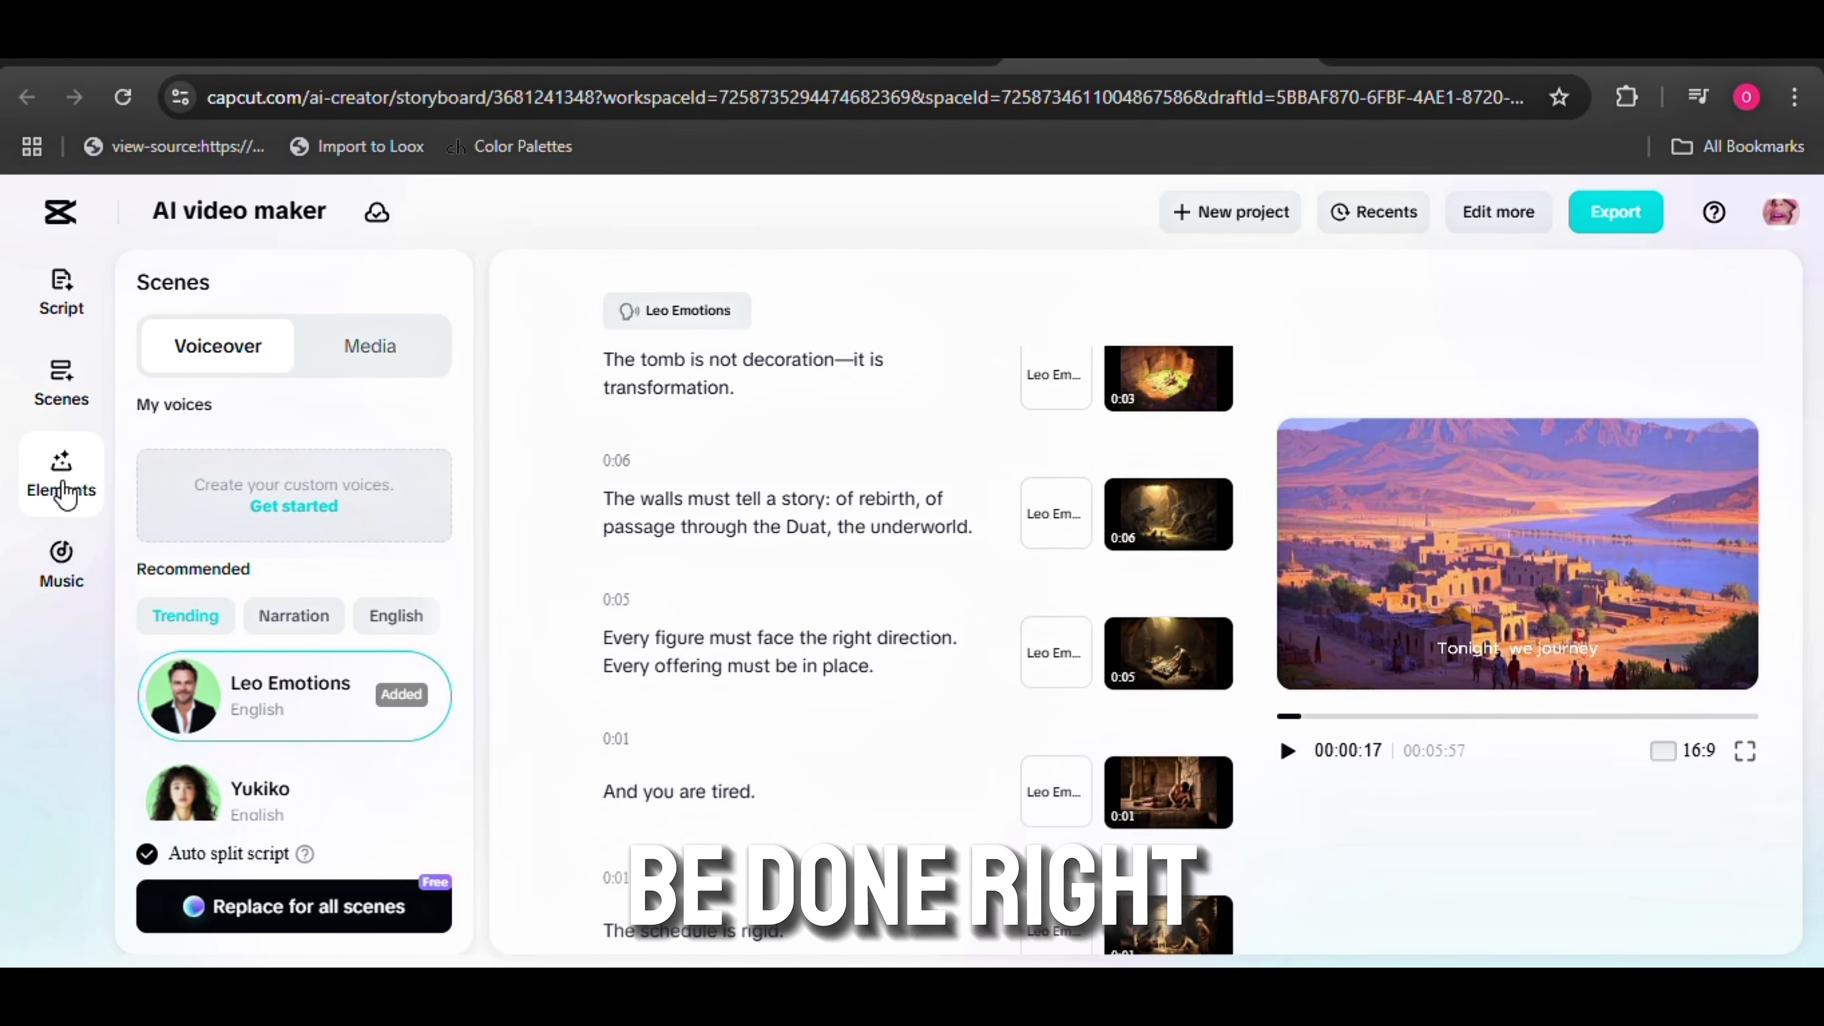
Turn off the caption template in the storyboard's Elements settings
{"action": "left_click", "coordinate": [63, 491]}
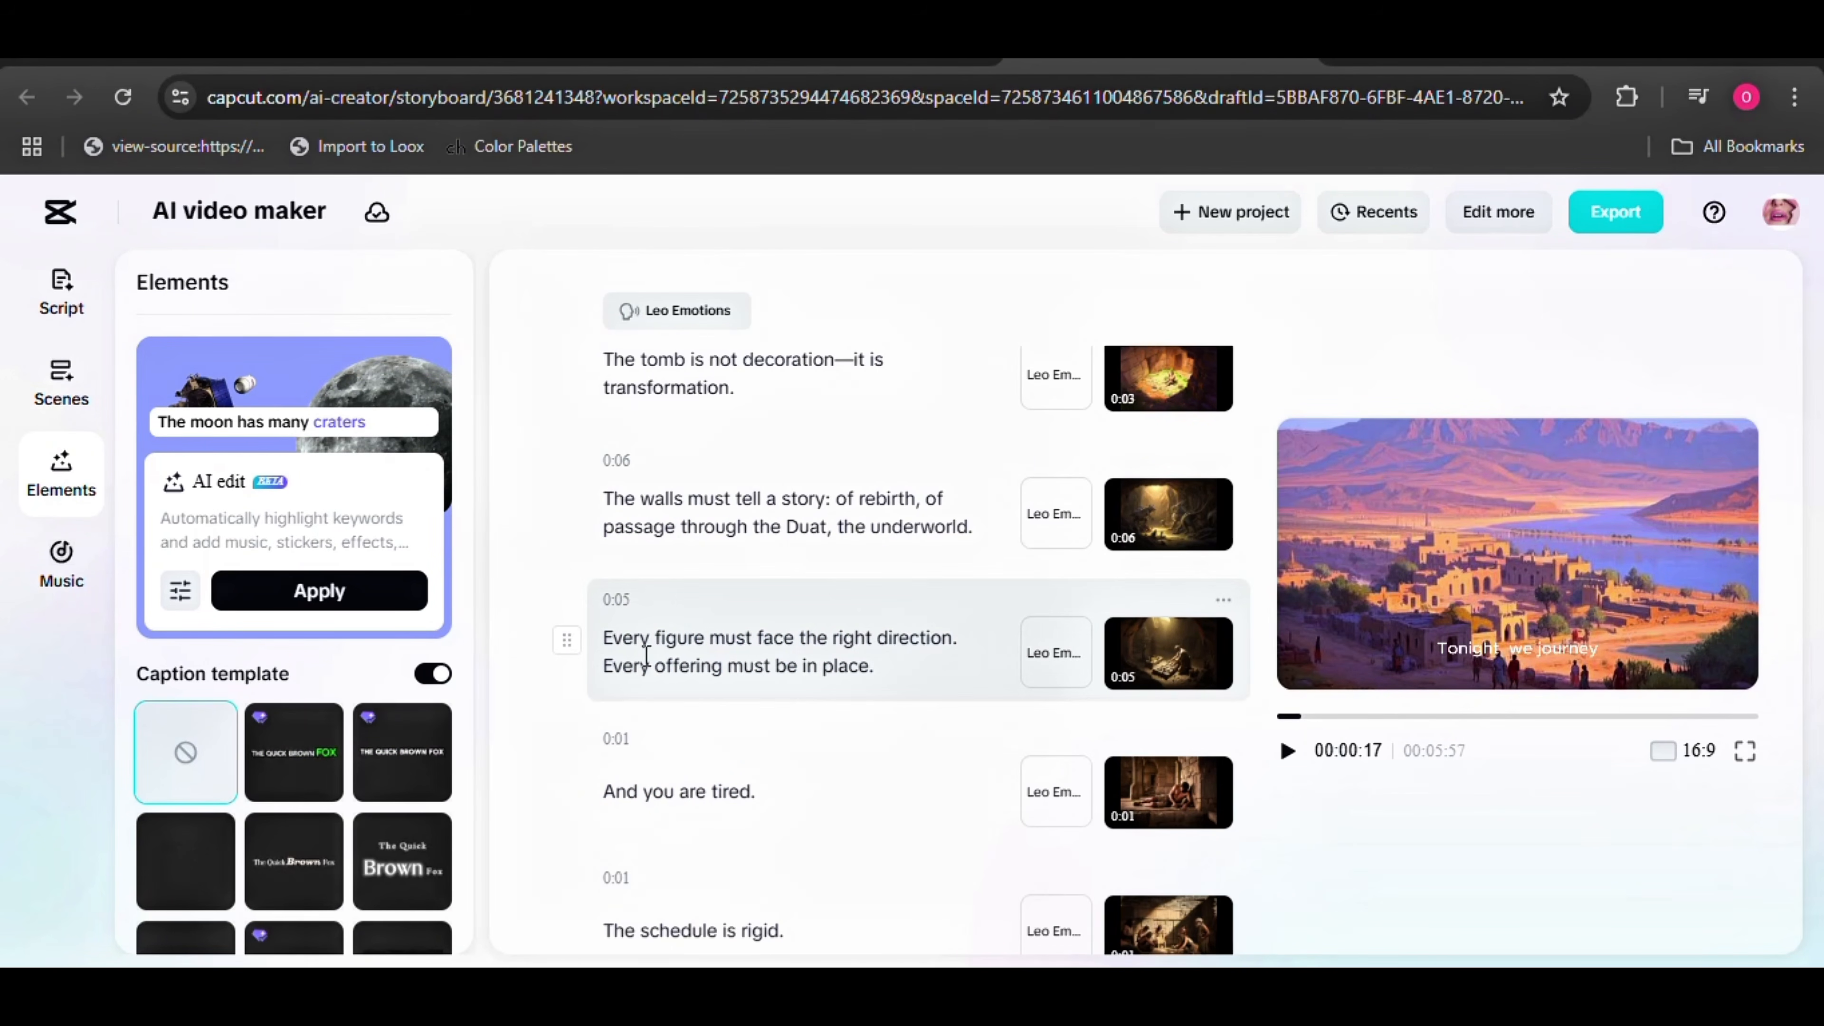
{"action": "left_click", "coordinate": [434, 674]}
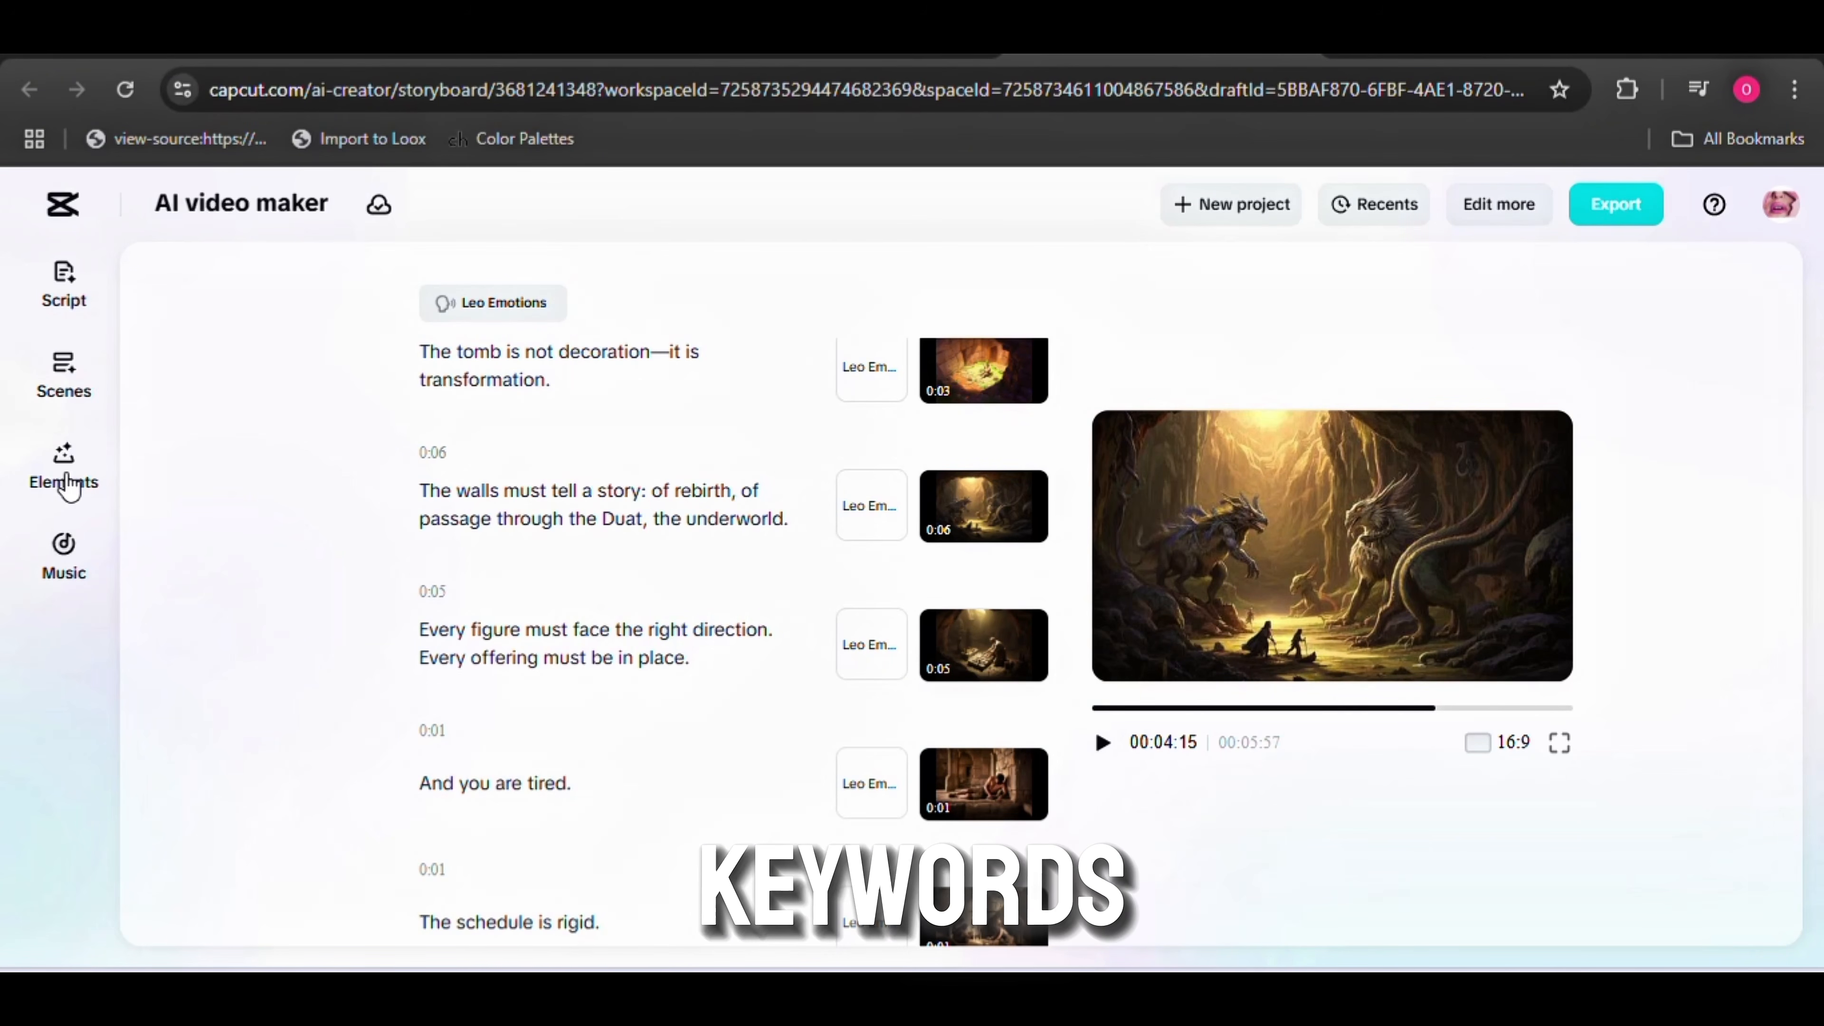
Exclude Keywords, Effects and Stickers from the AI edit elements, leaving only Sound FX selected
{"action": "left_click", "coordinate": [67, 482]}
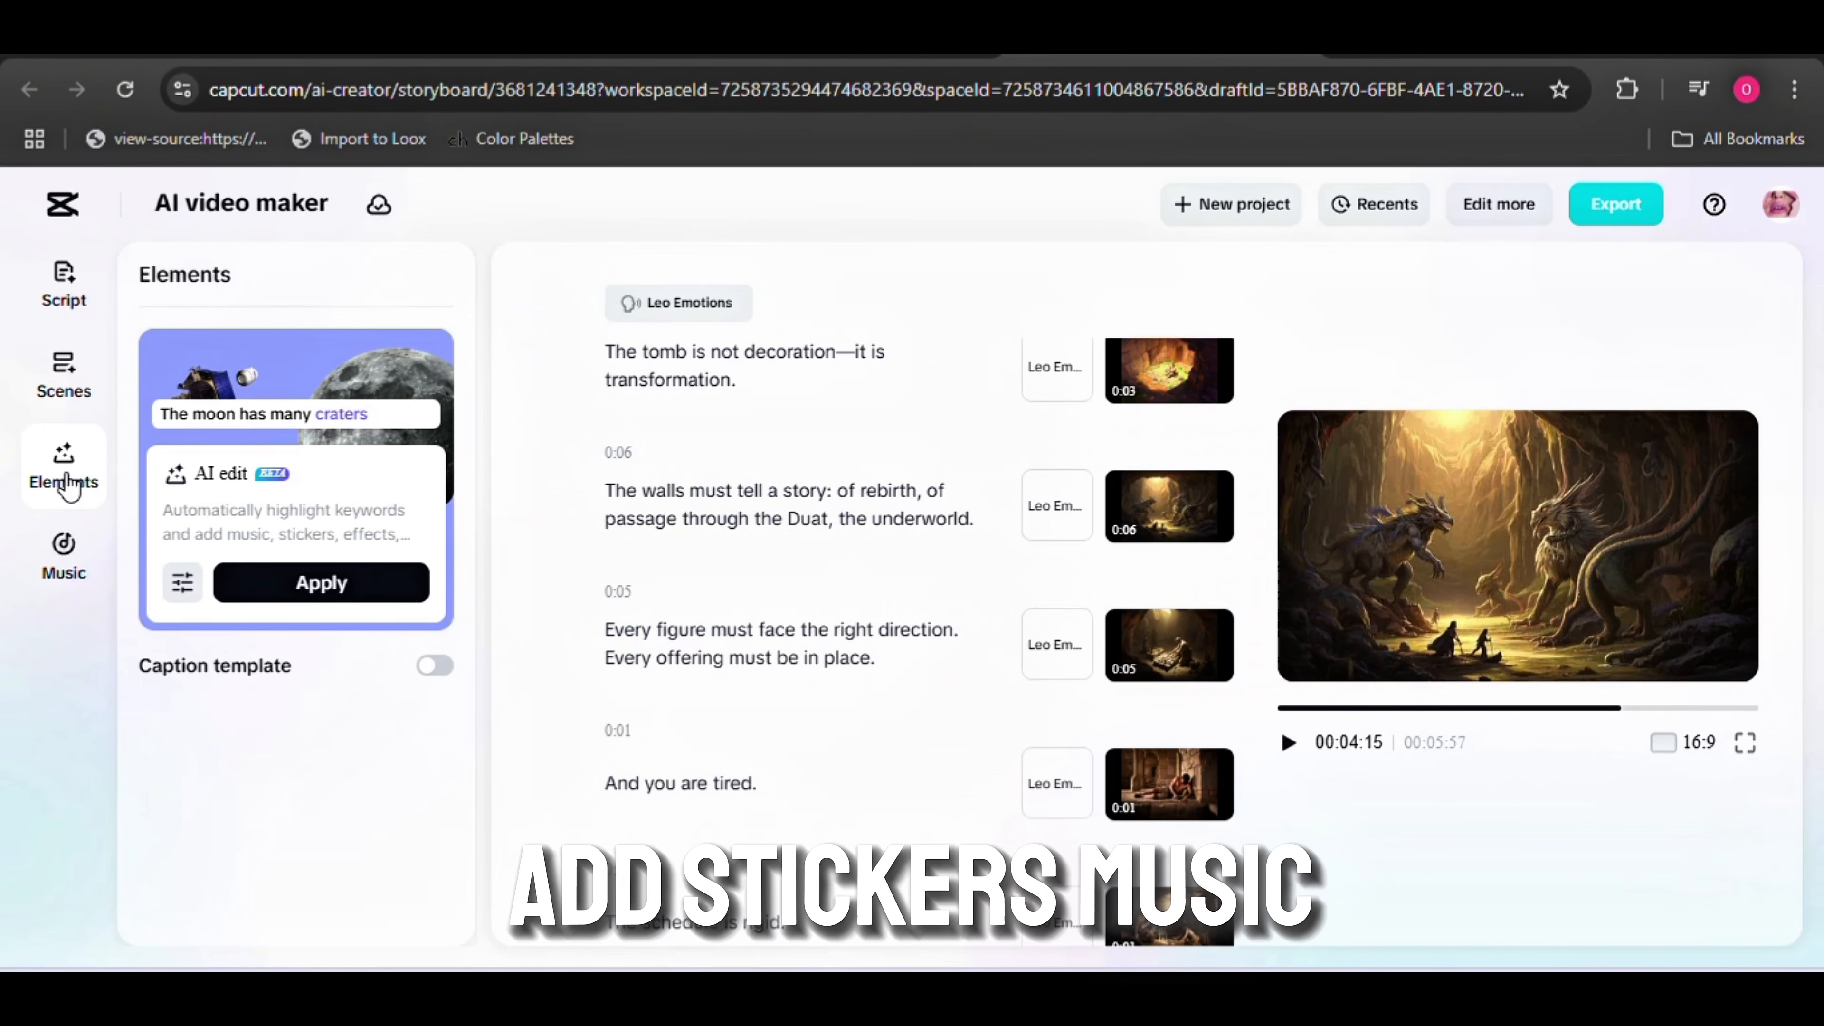
{"action": "left_click", "coordinate": [181, 583]}
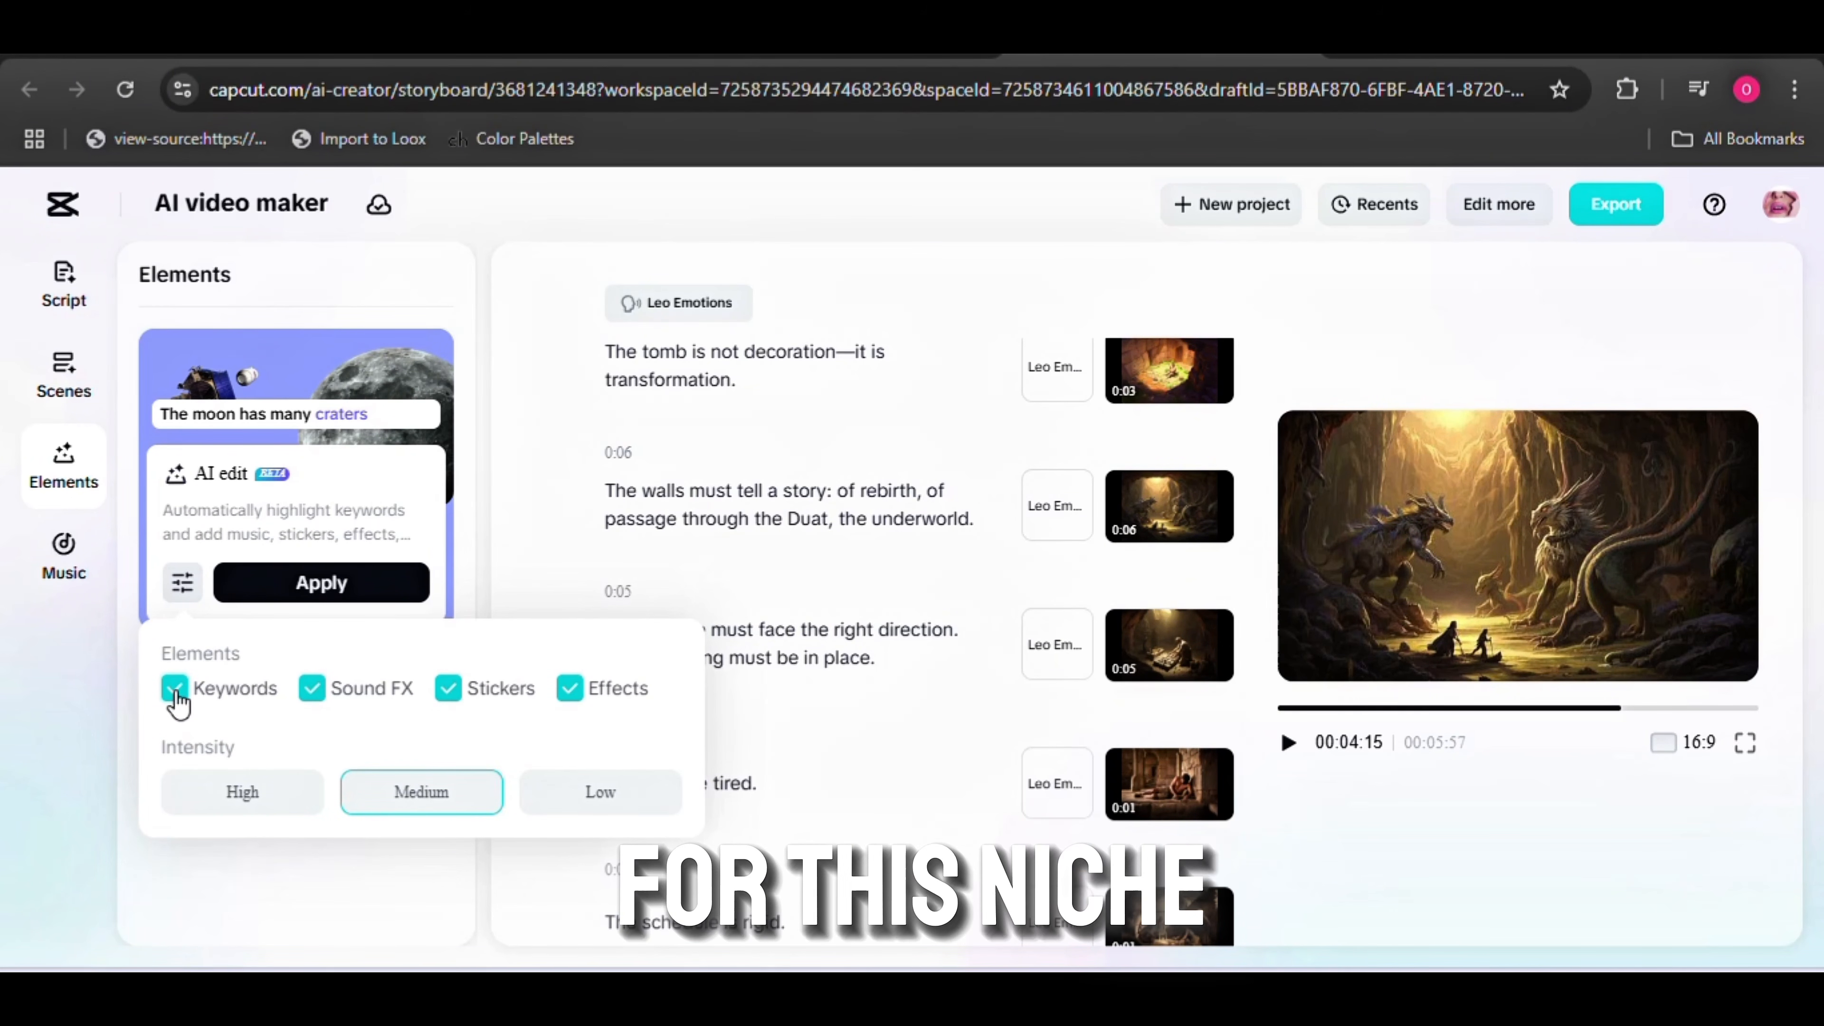
{"action": "left_click", "coordinate": [571, 693]}
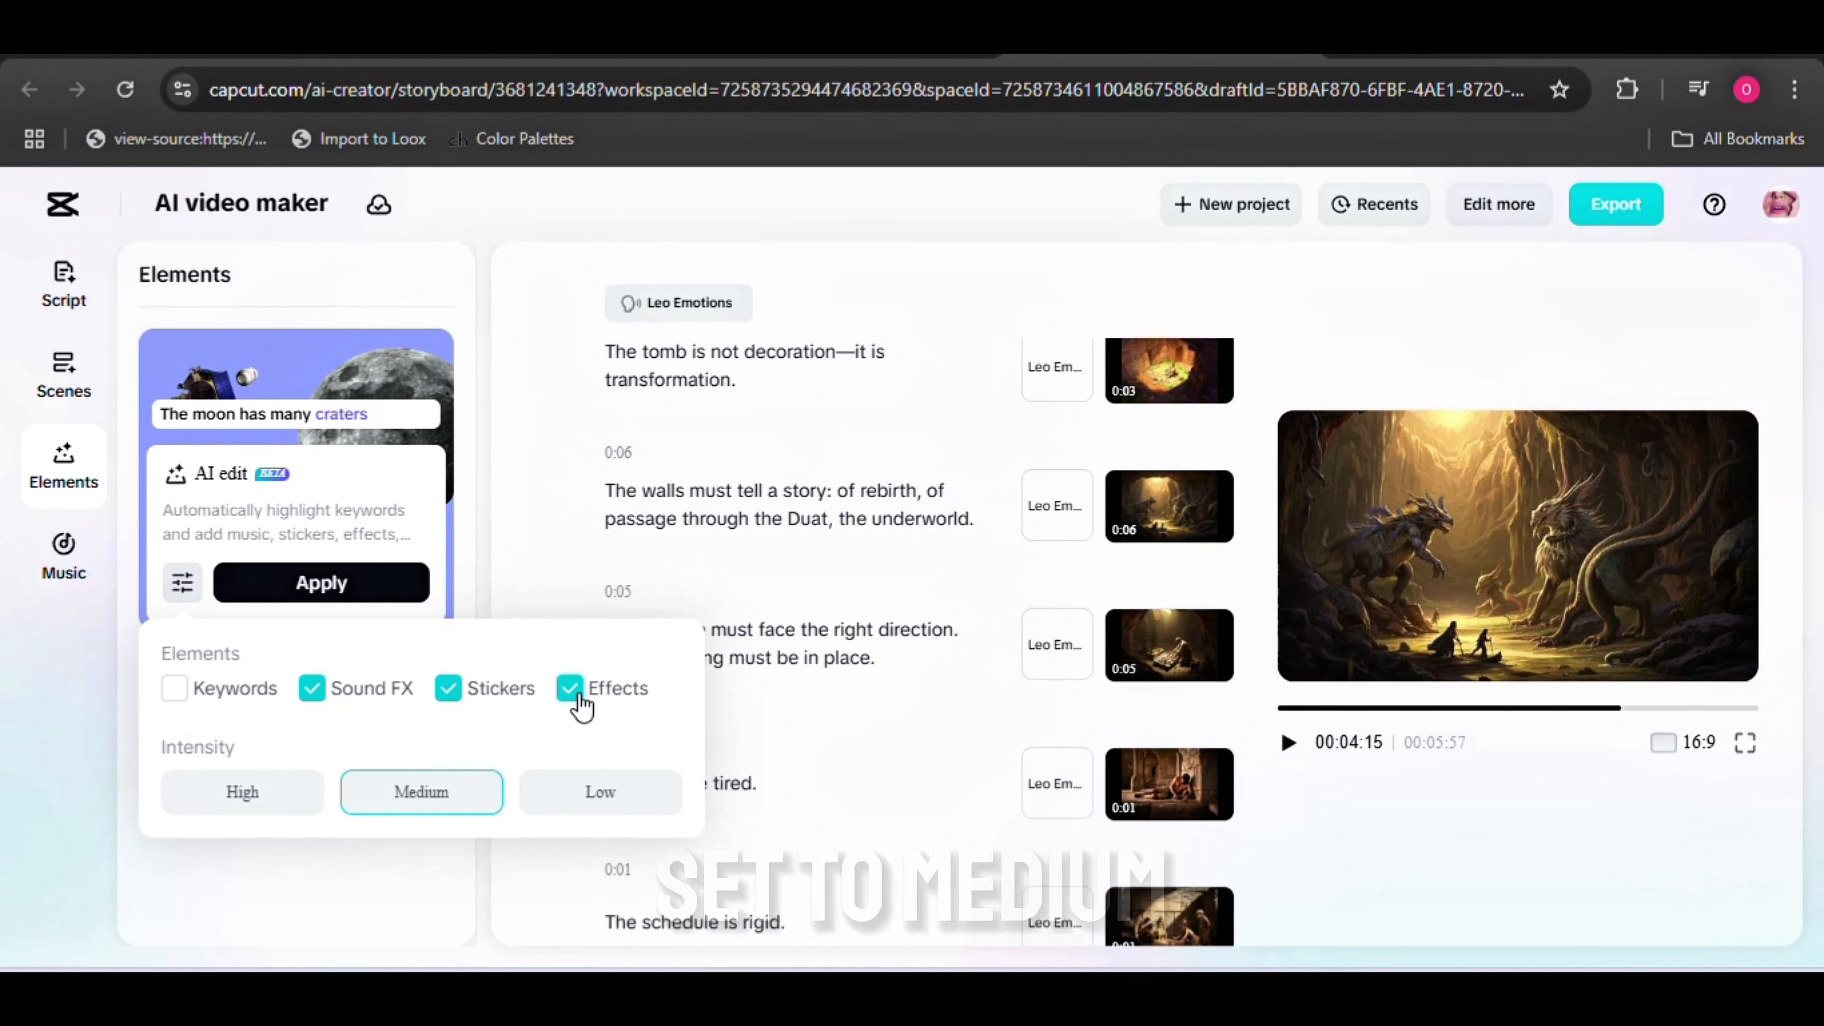
{"action": "left_click", "coordinate": [449, 688]}
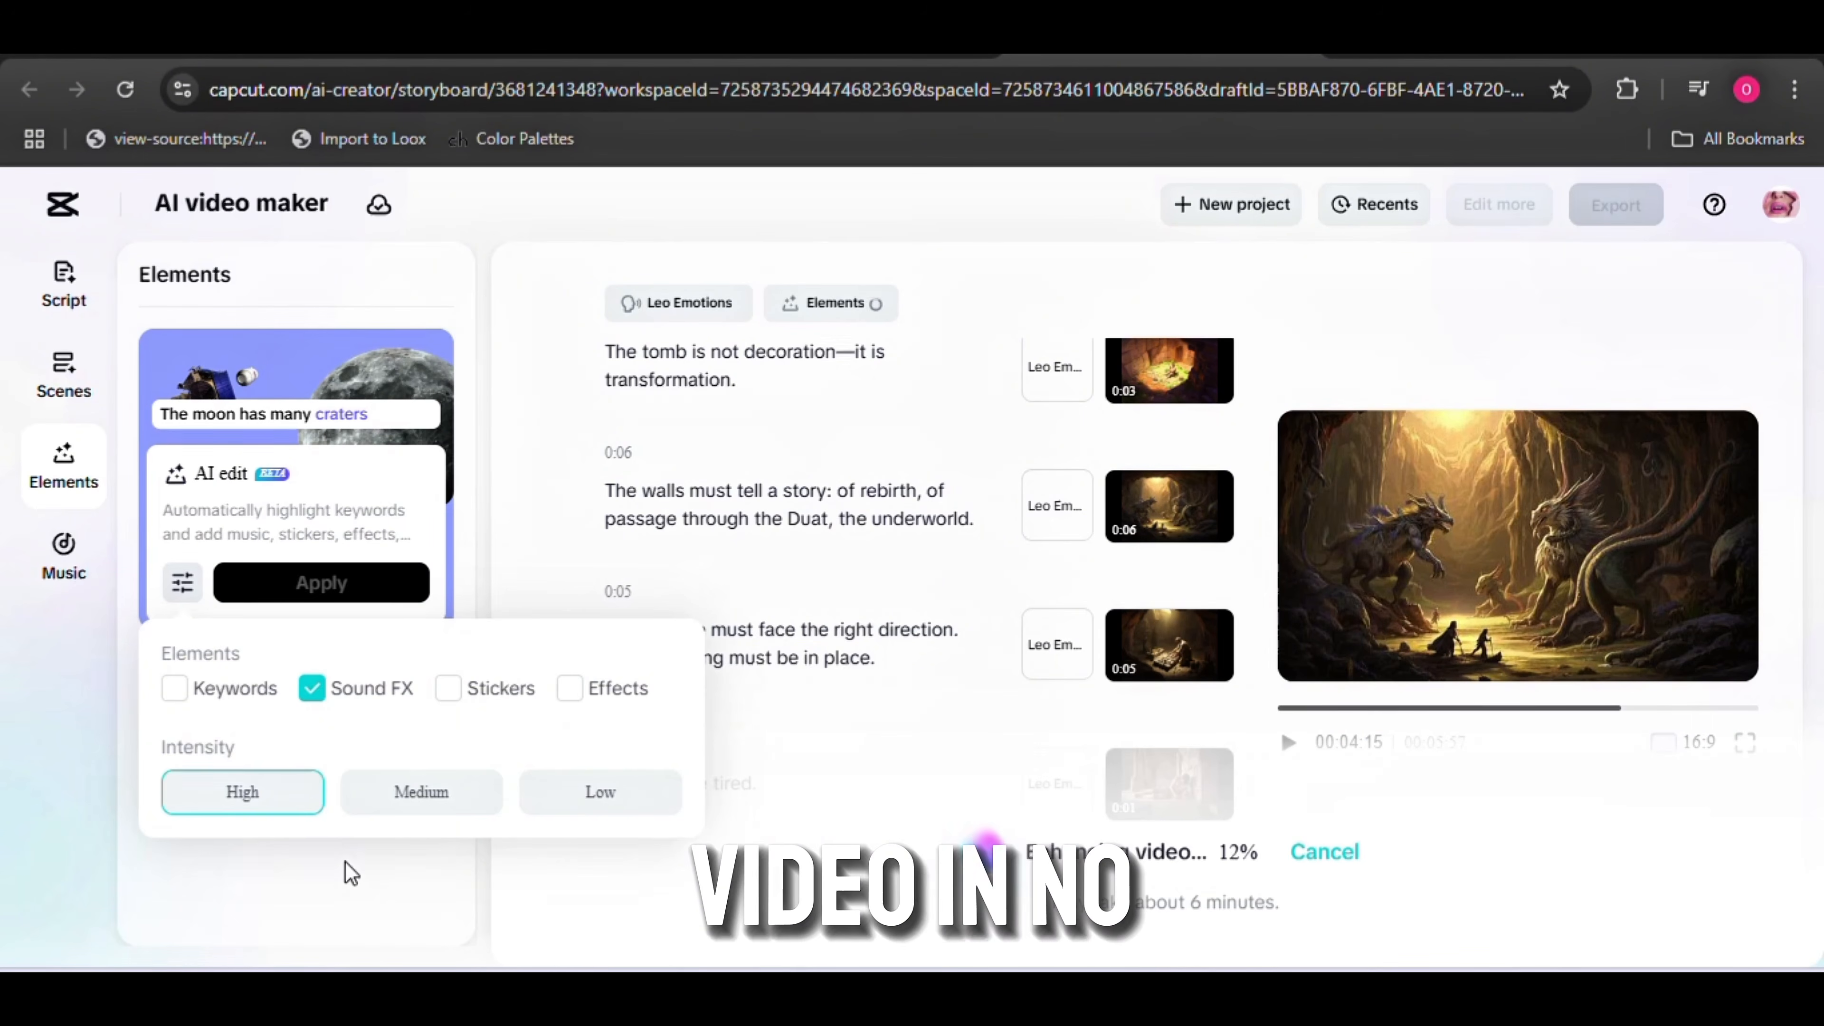
{"action": "left_click", "coordinate": [345, 861]}
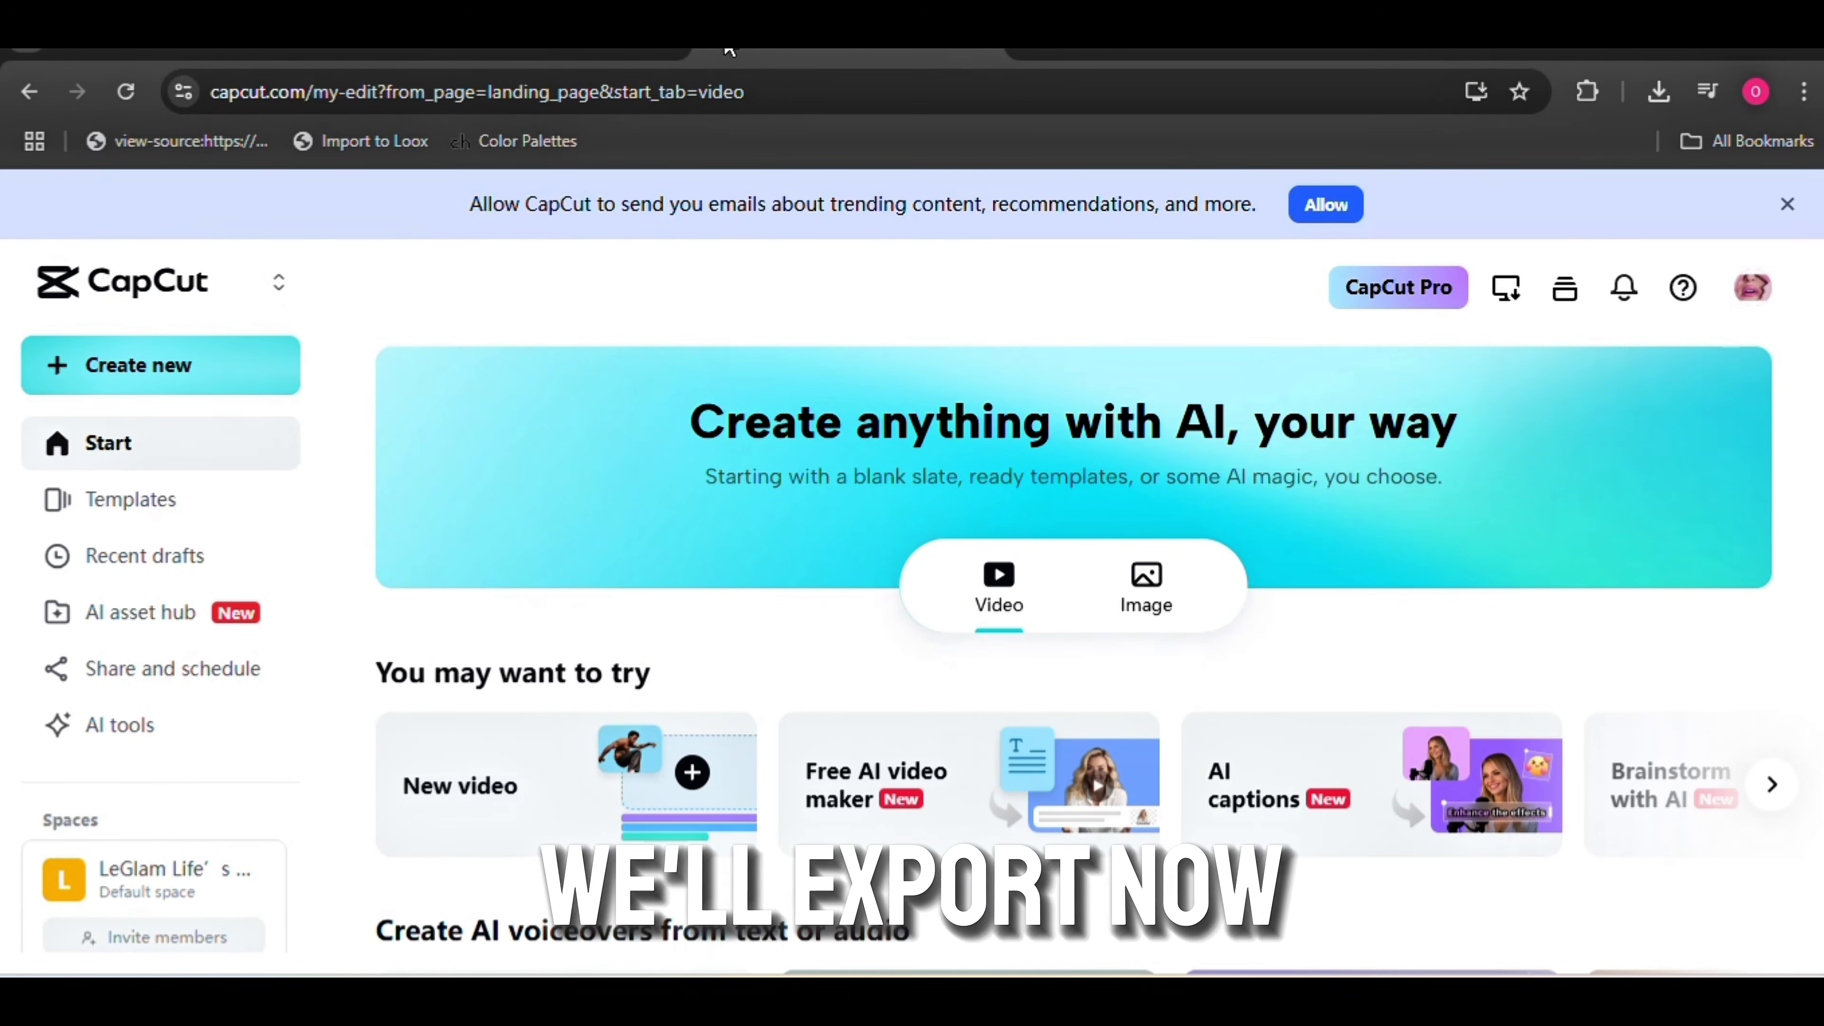
Start another Instant AI video in the free AI video maker and choose the Roman Art style
{"action": "left_click", "coordinate": [874, 765]}
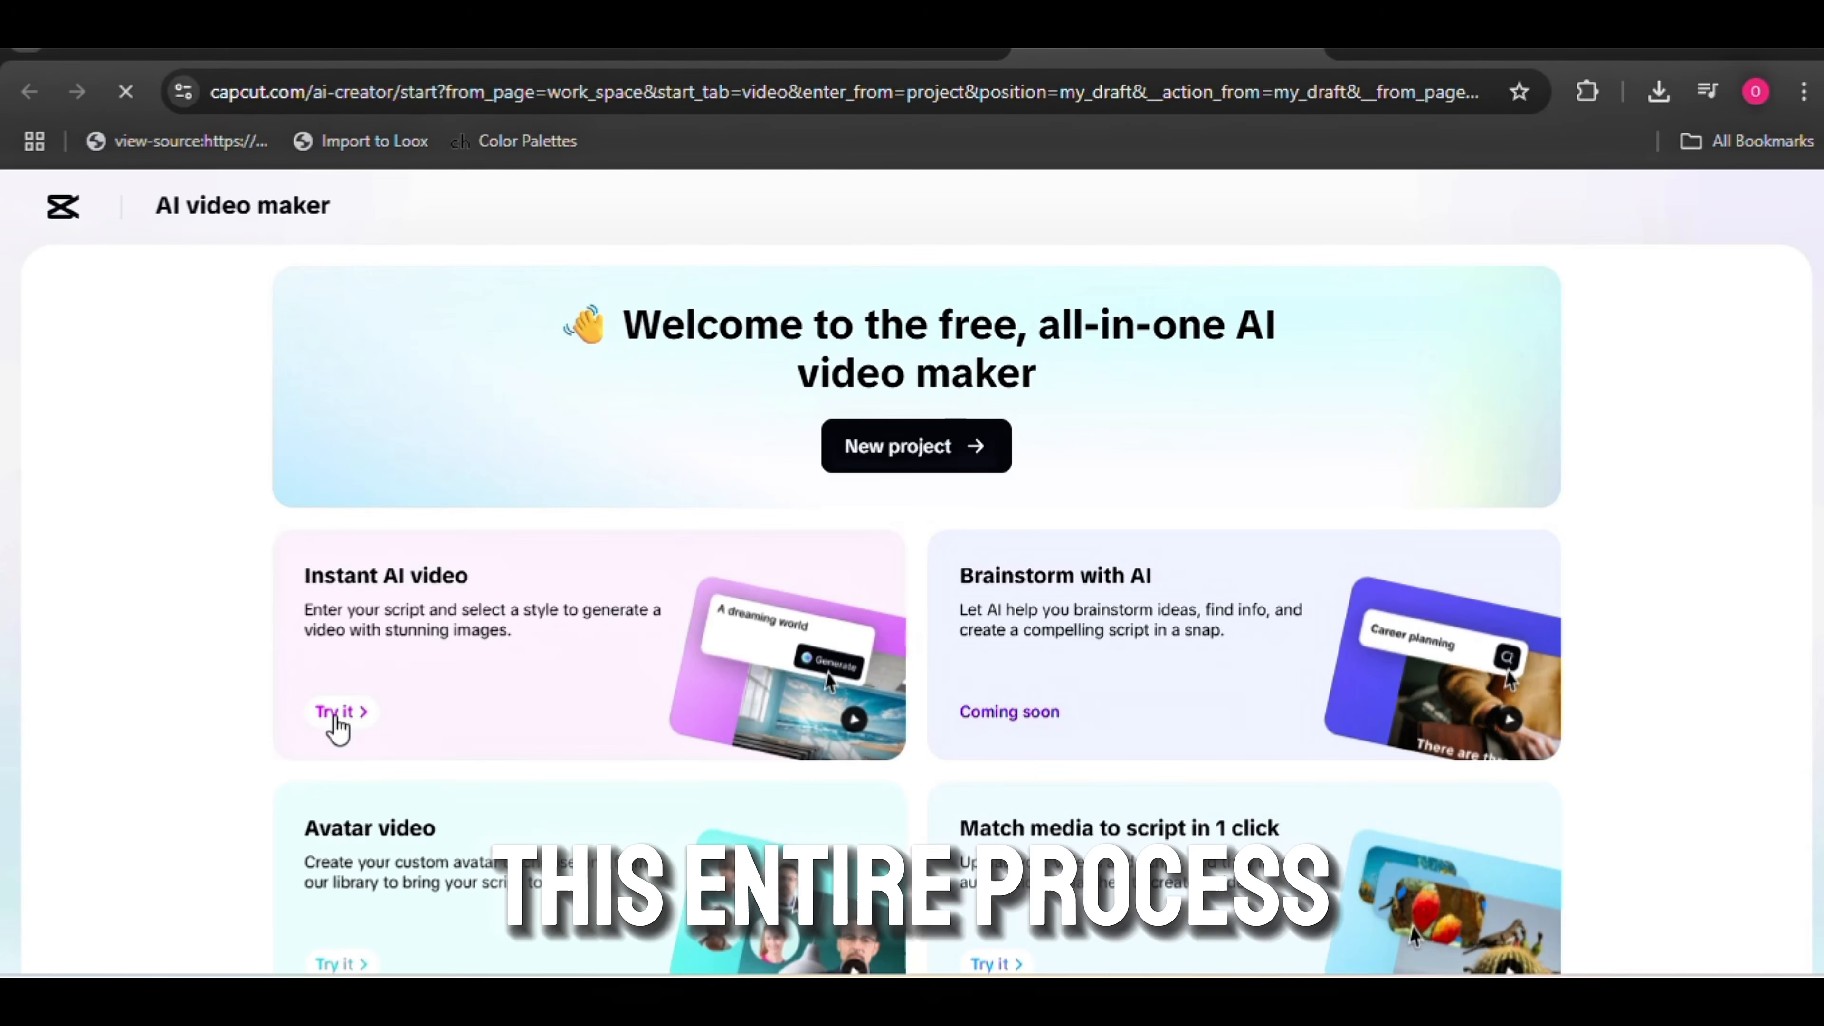
{"action": "left_click", "coordinate": [338, 728]}
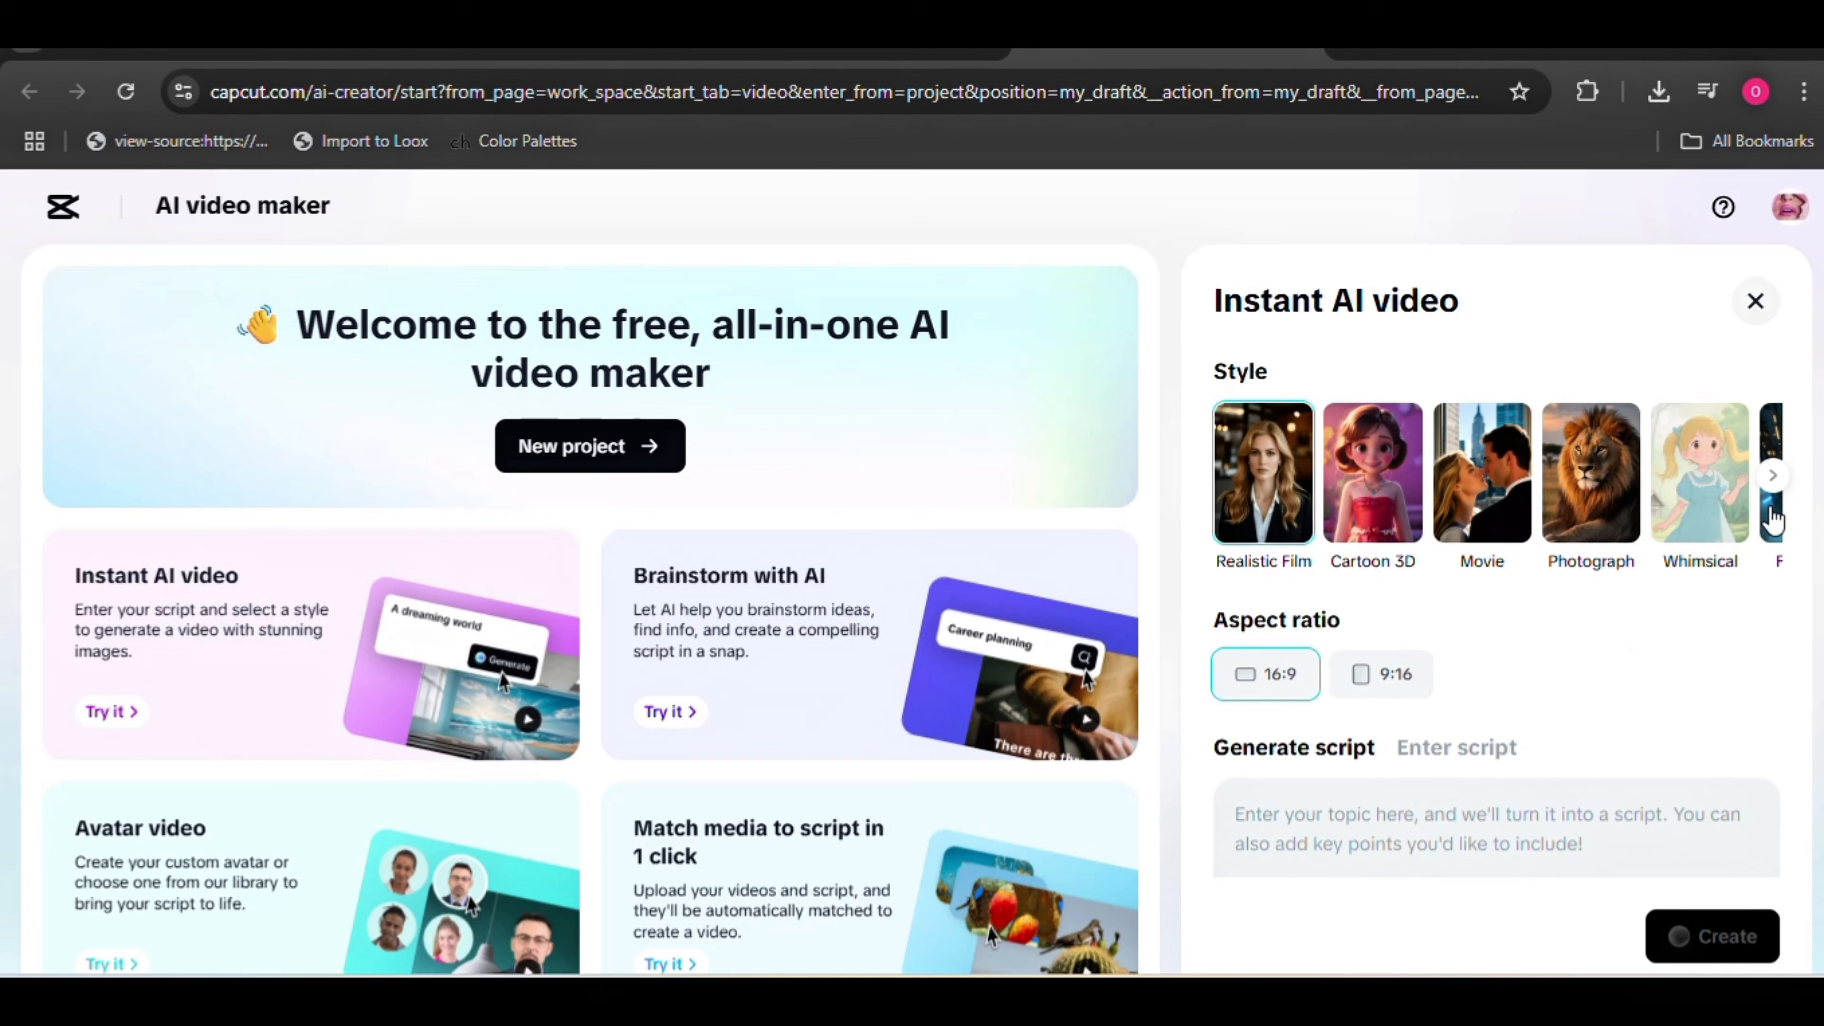
{"action": "left_click", "coordinate": [1769, 478]}
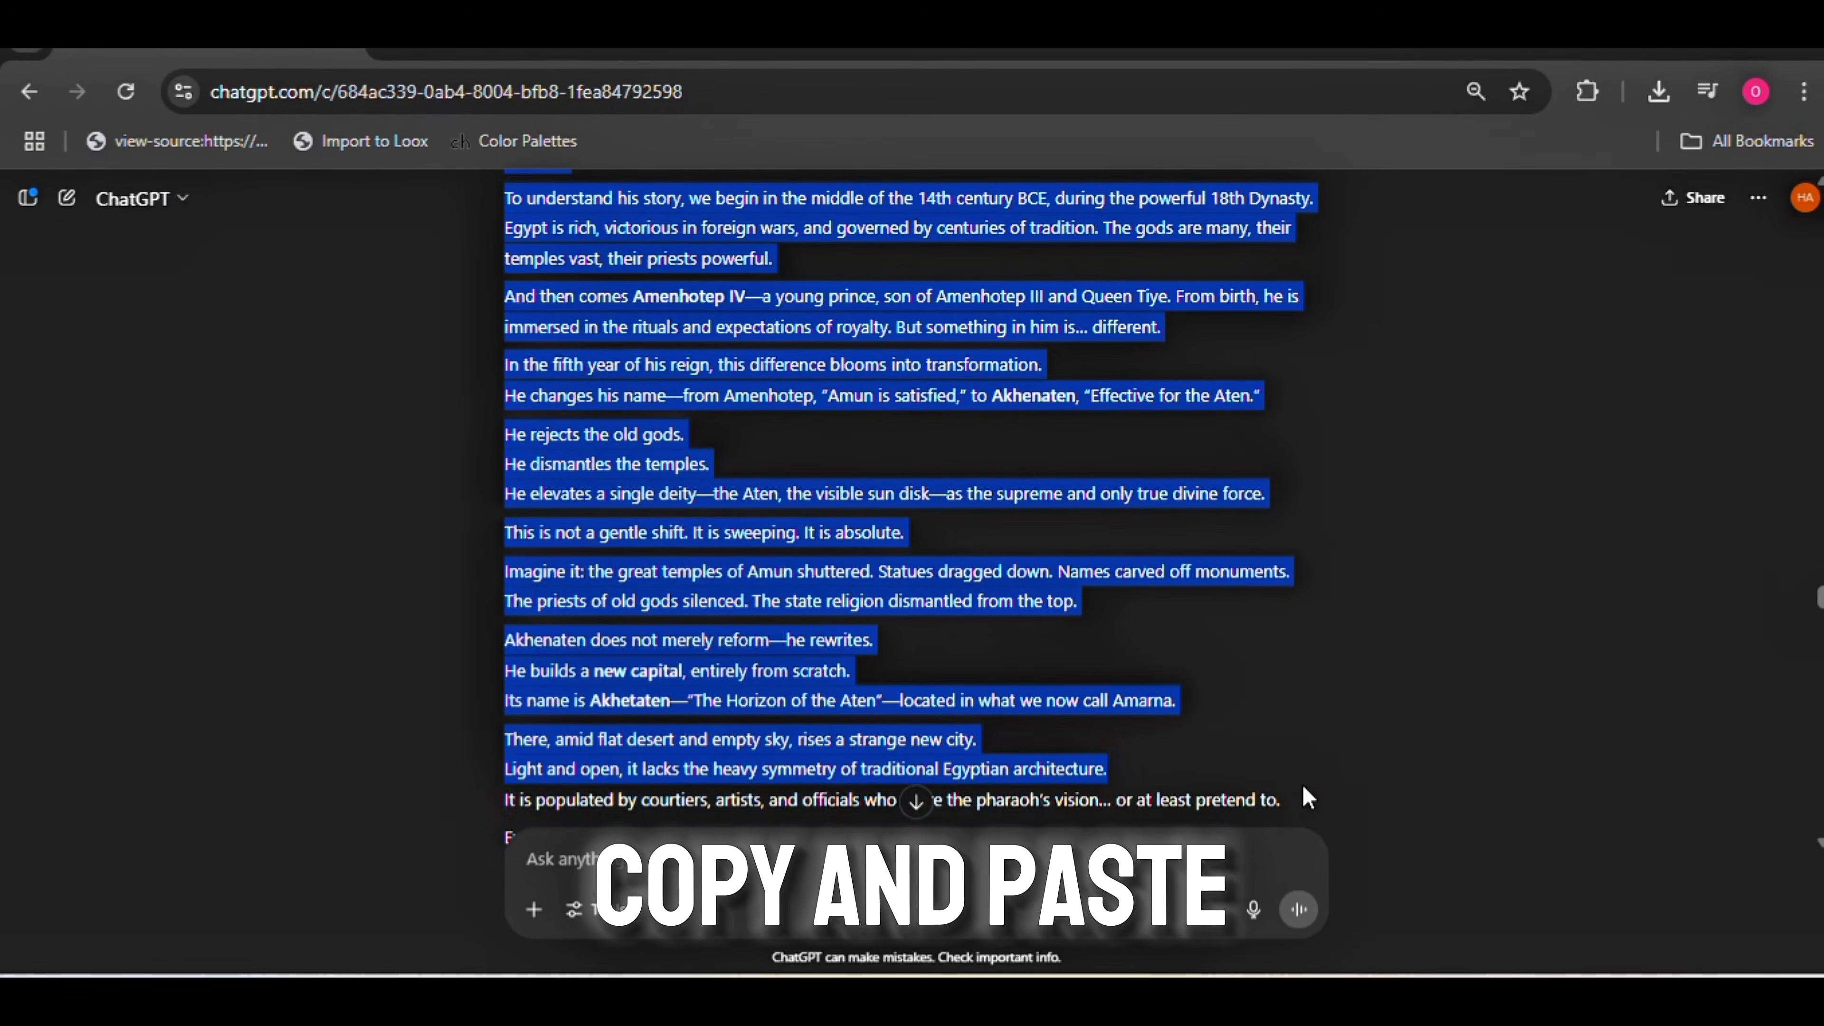
Copy the Akhenaten script segment from ChatGPT, enter it as the Instant AI video's own script, and create the video in 16:9
{"action": "scroll", "coordinate": [1282, 834], "scroll_direction": "down", "scroll_amount": 10}
{"action": "scroll", "coordinate": [1115, 607], "scroll_direction": "down", "scroll_amount": 3}
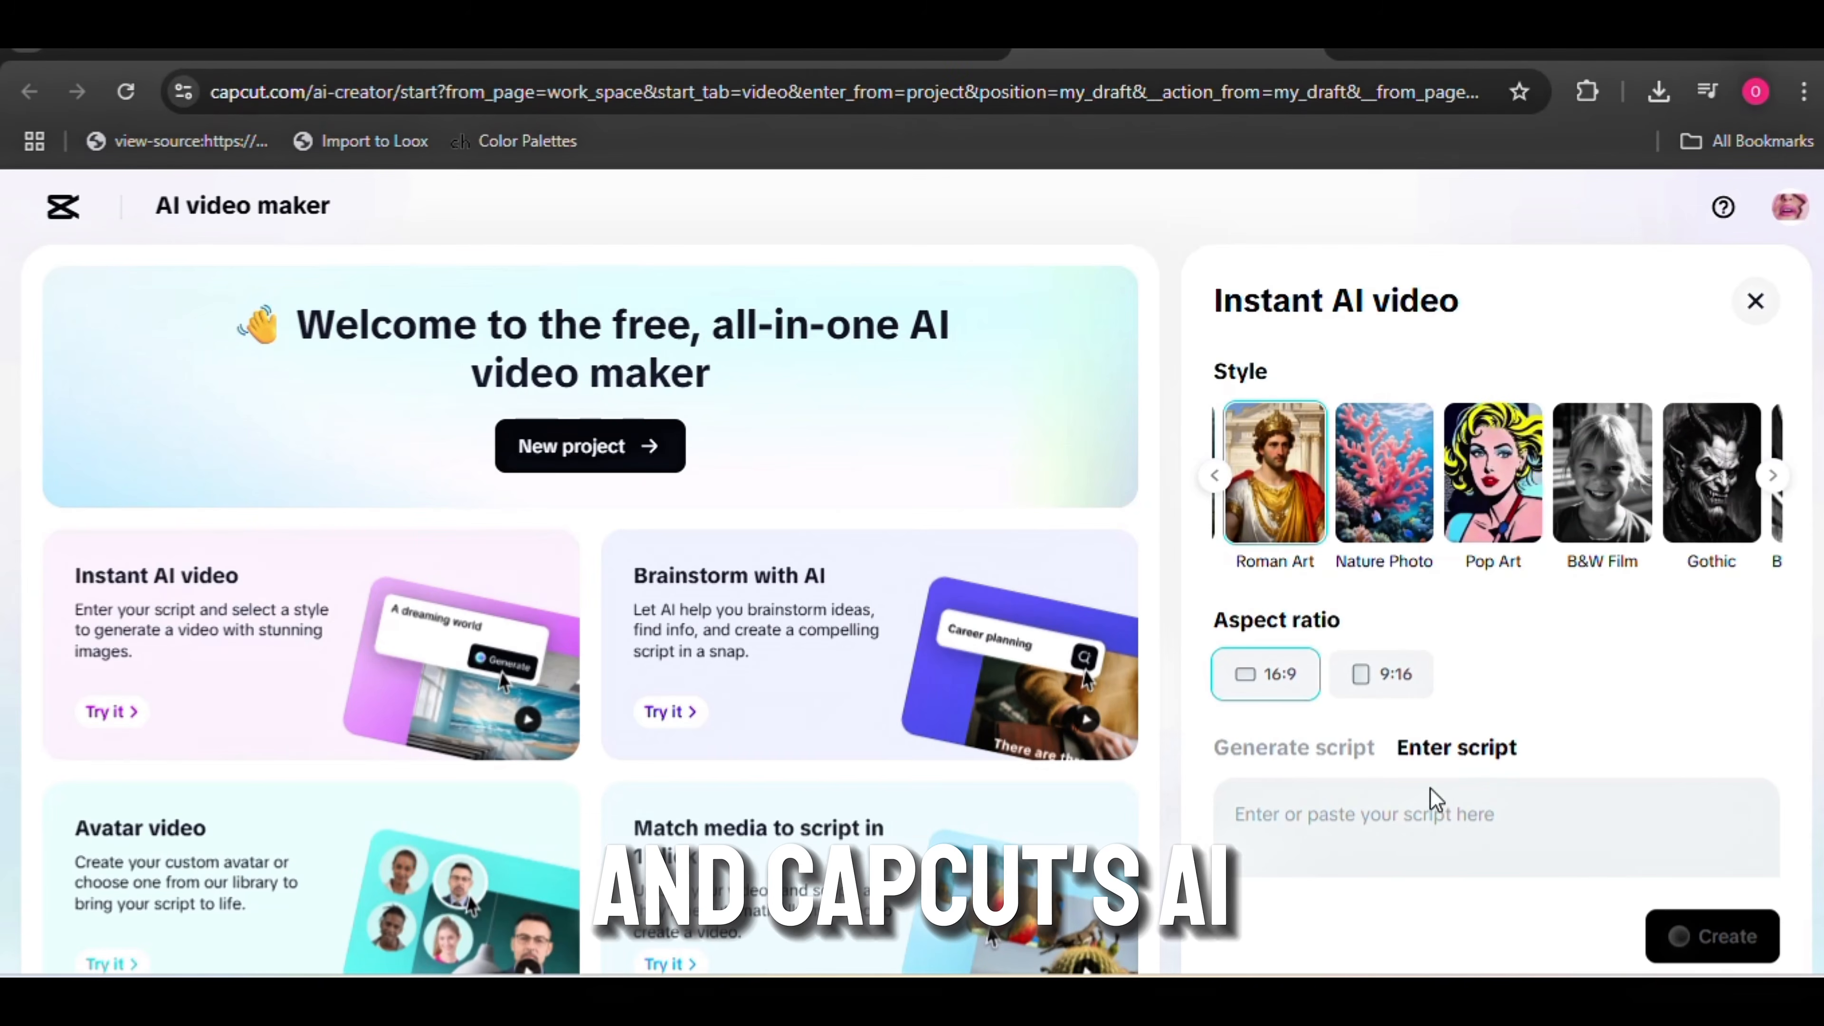
{"action": "key", "text": "ctrl+v"}
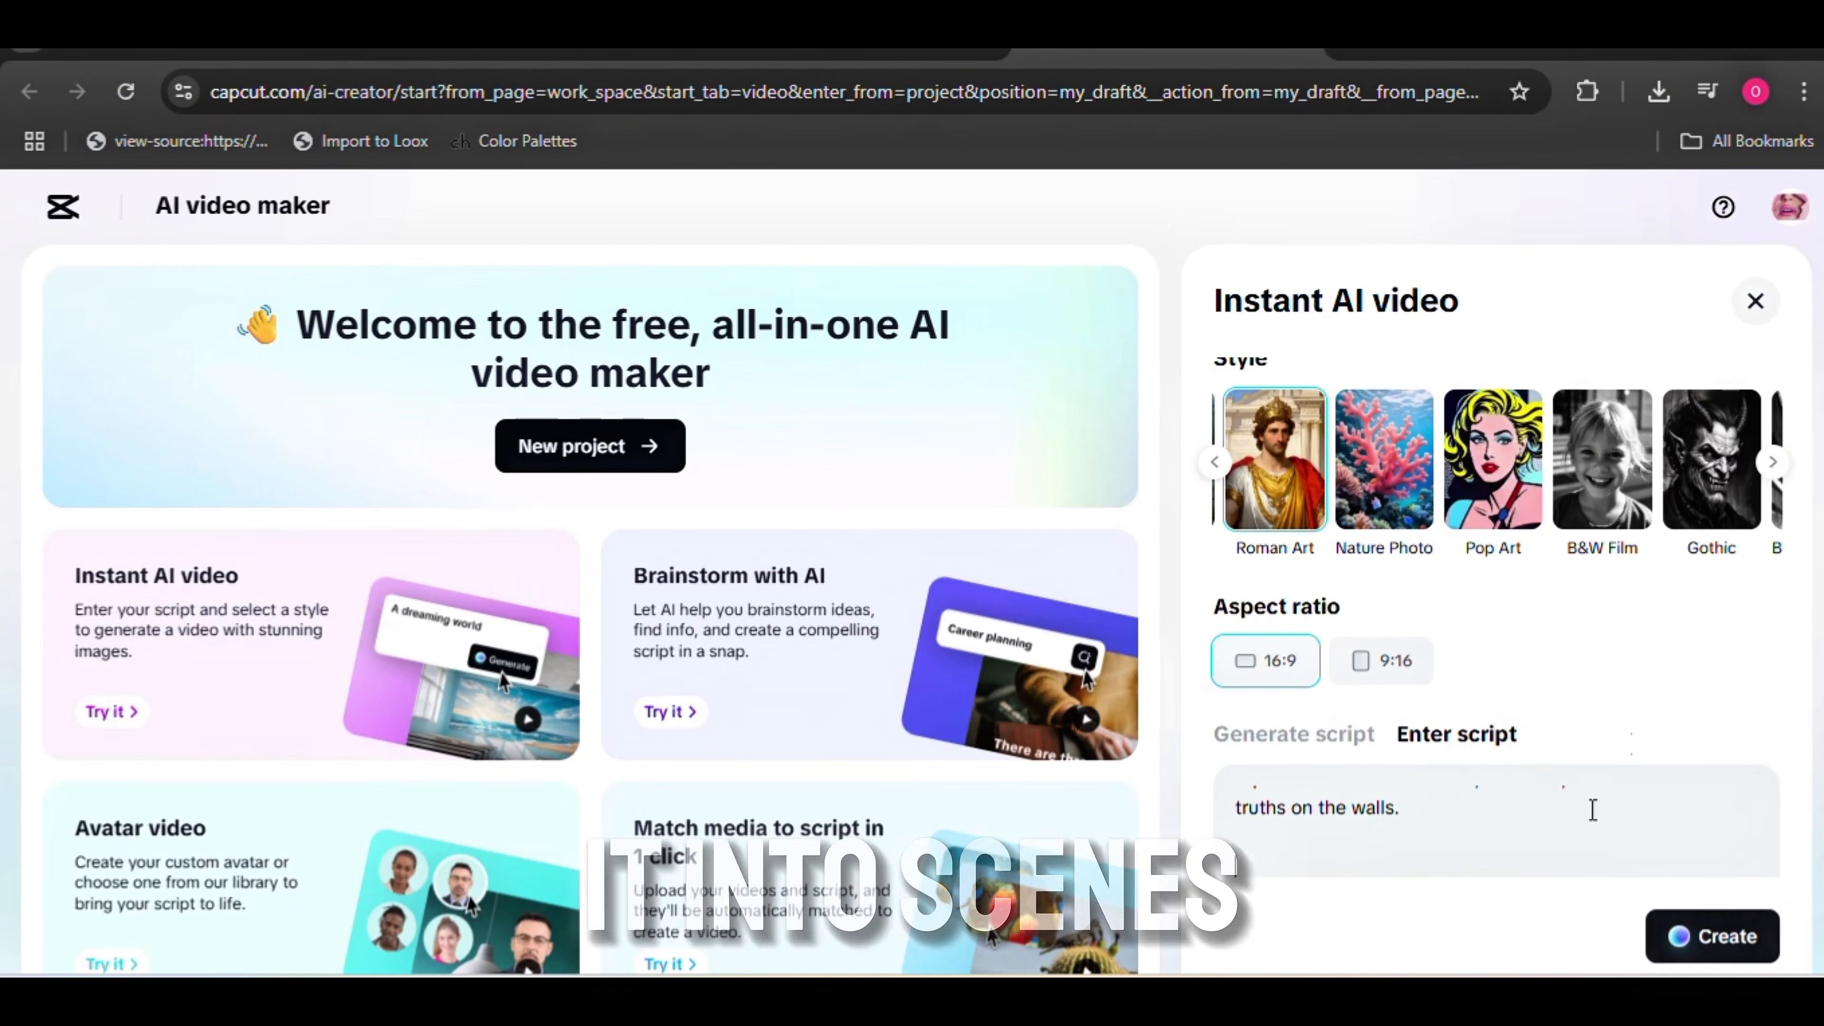
{"action": "scroll", "coordinate": [1781, 646], "scroll_direction": "down", "scroll_amount": 2}
{"action": "left_click", "coordinate": [1739, 950]}
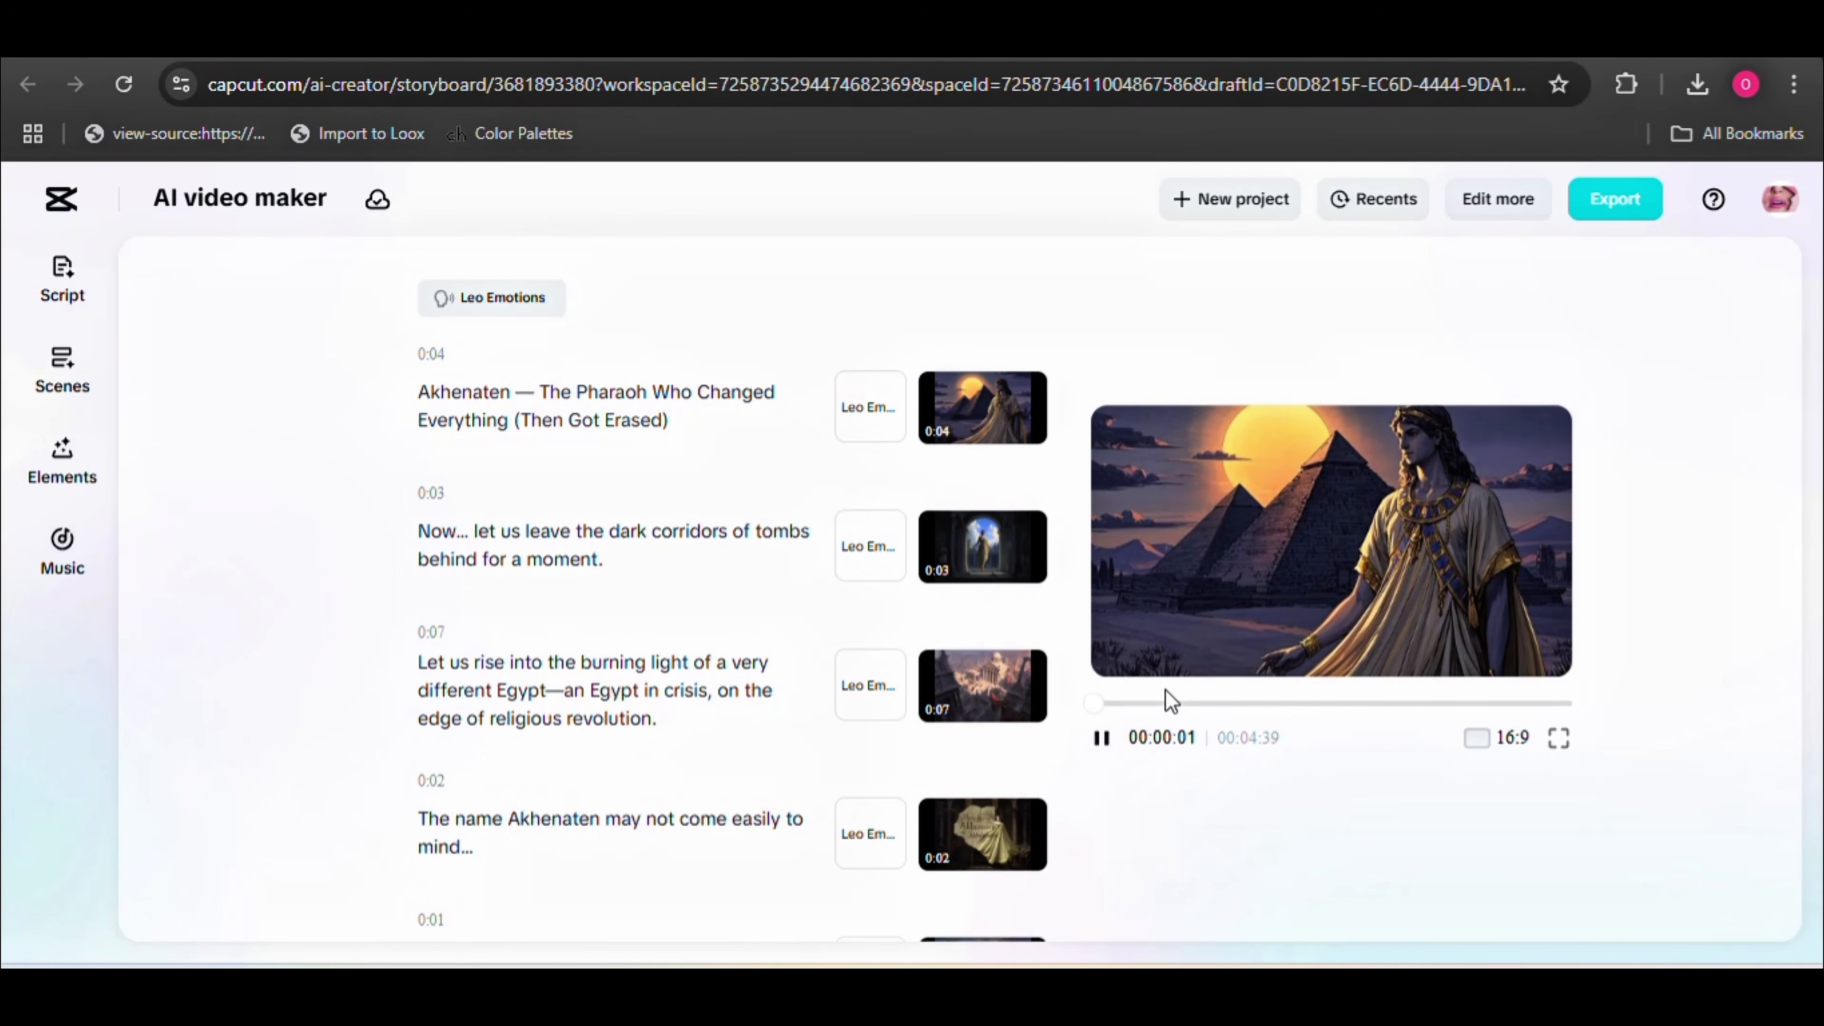
Pause the Akhenaten video's preview and apply AI edit to it with Keywords and Effects excluded
{"action": "left_click", "coordinate": [1101, 738]}
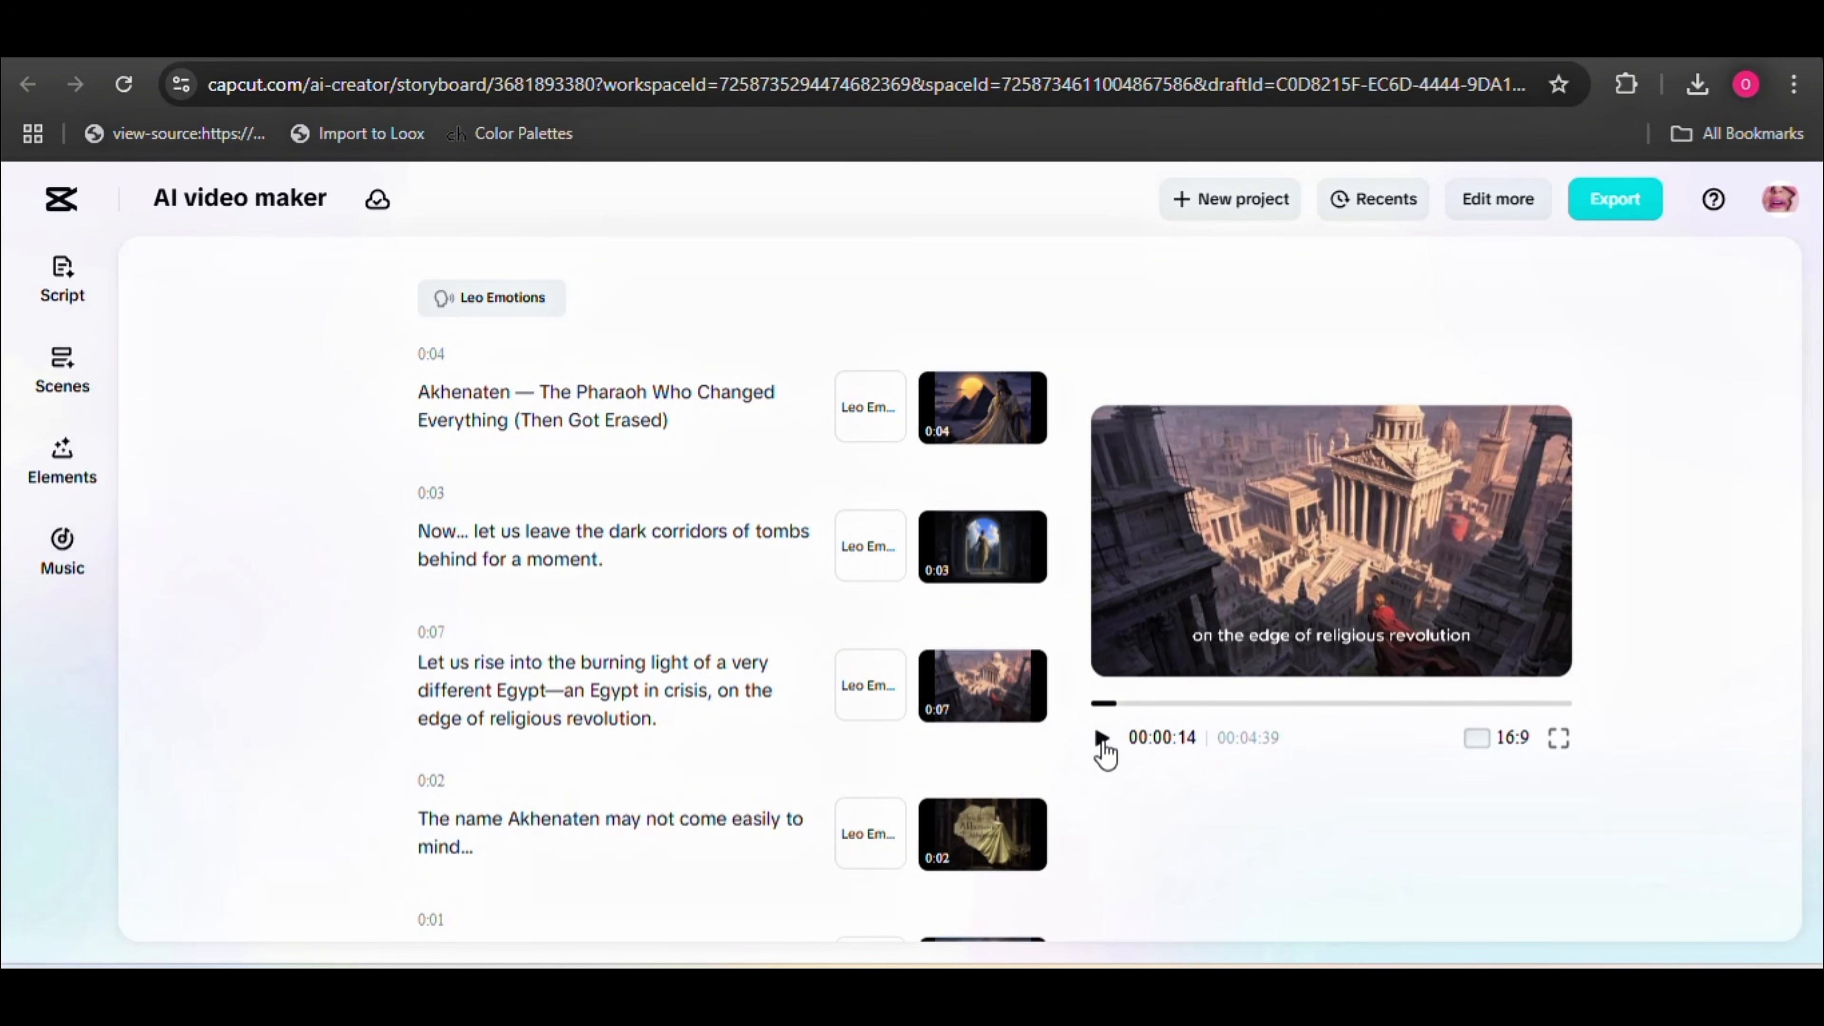
{"action": "left_click", "coordinate": [85, 474]}
{"action": "left_click", "coordinate": [181, 582]}
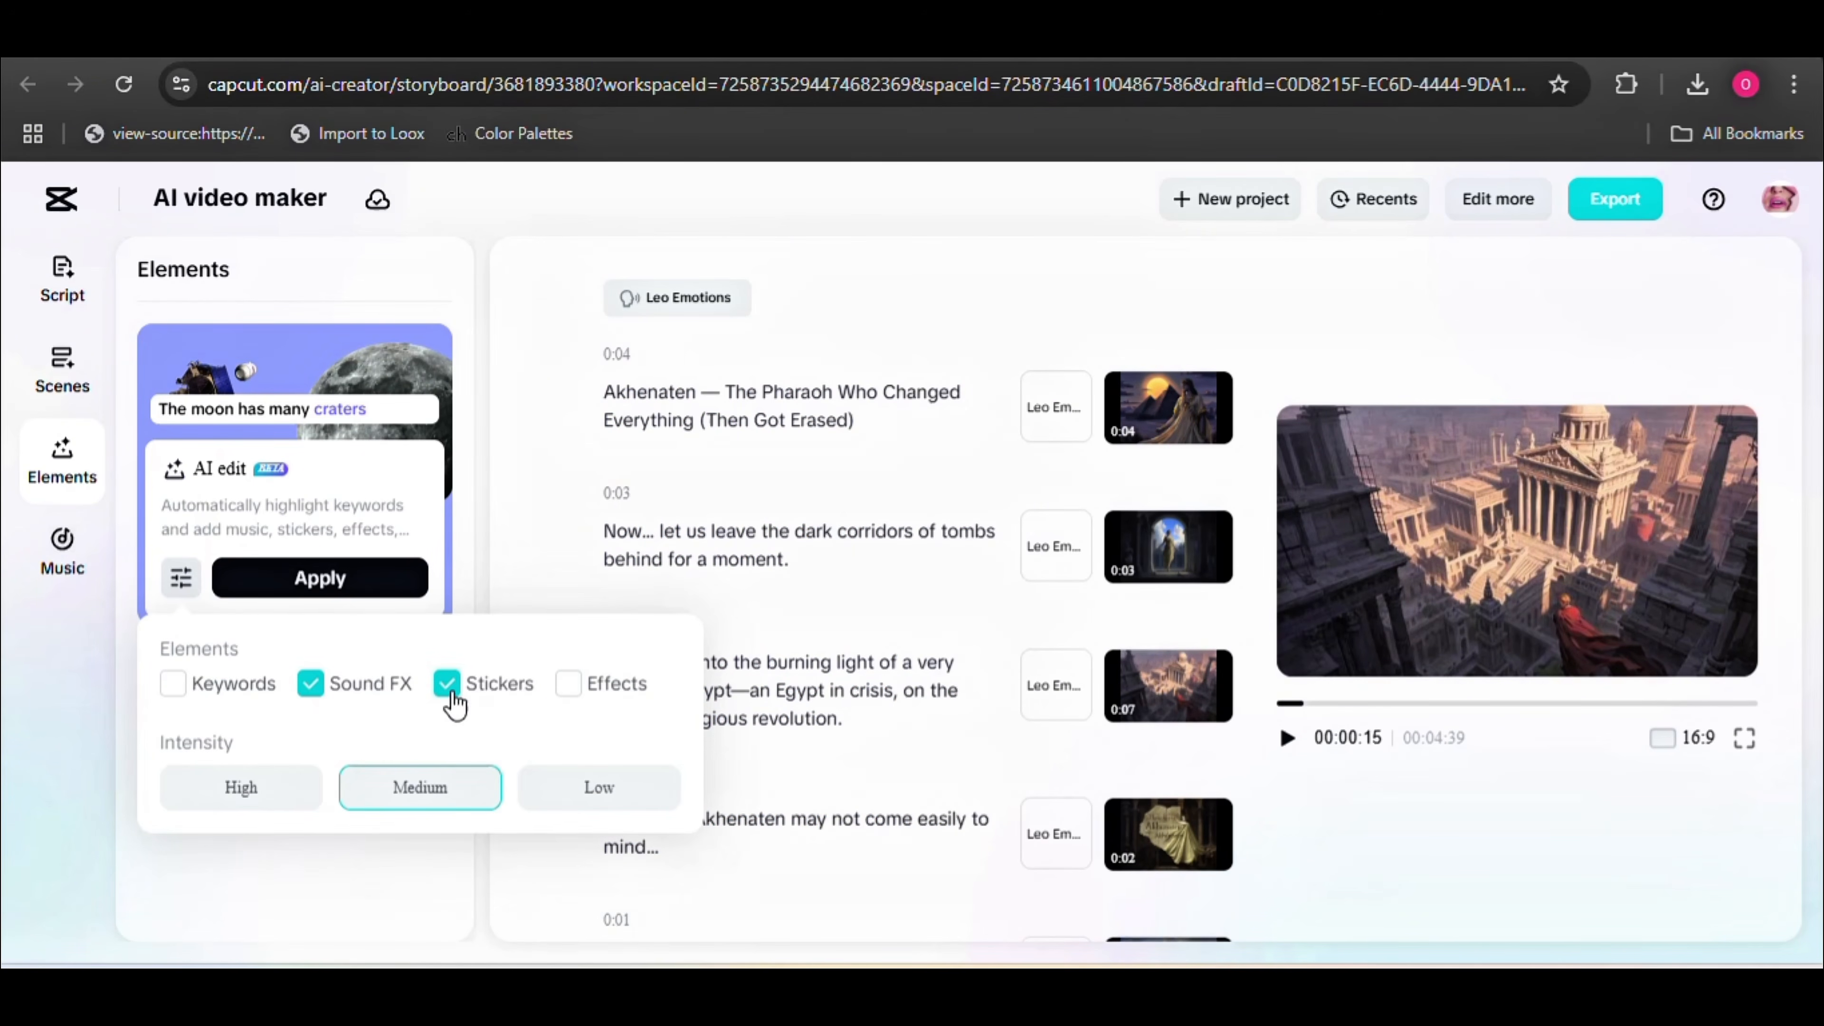
{"action": "left_click", "coordinate": [313, 578]}
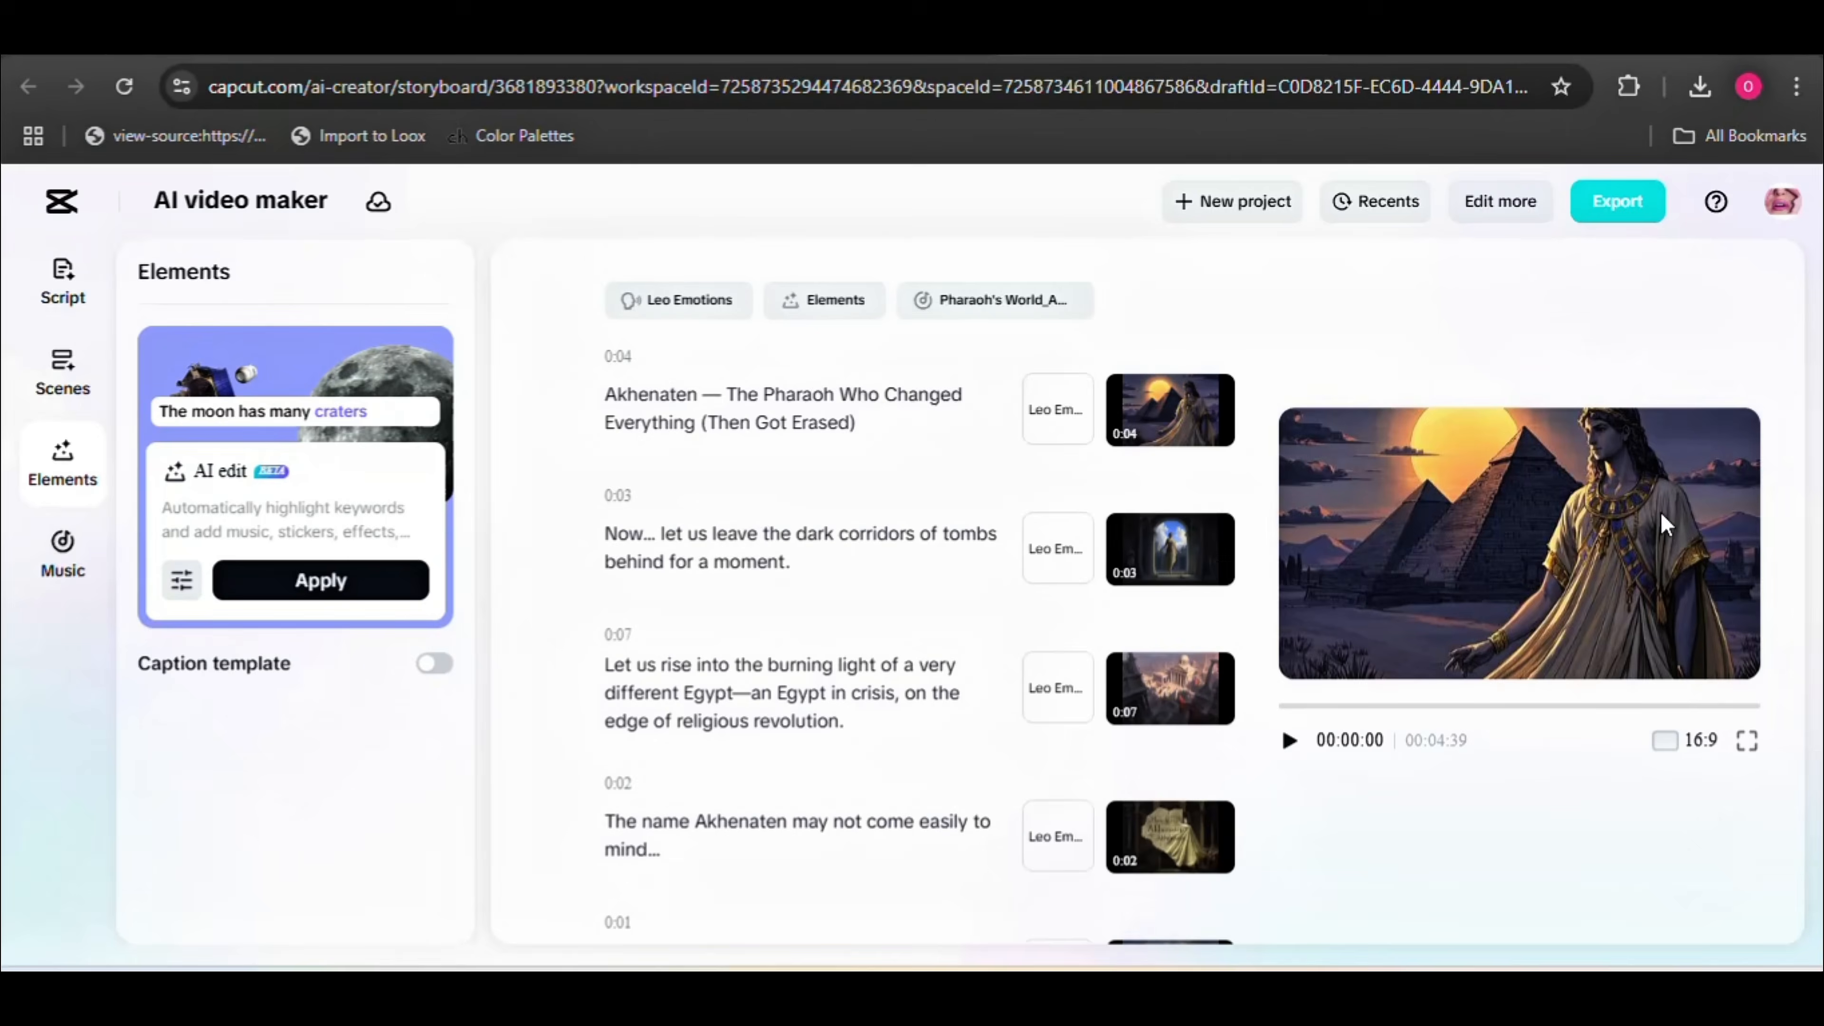